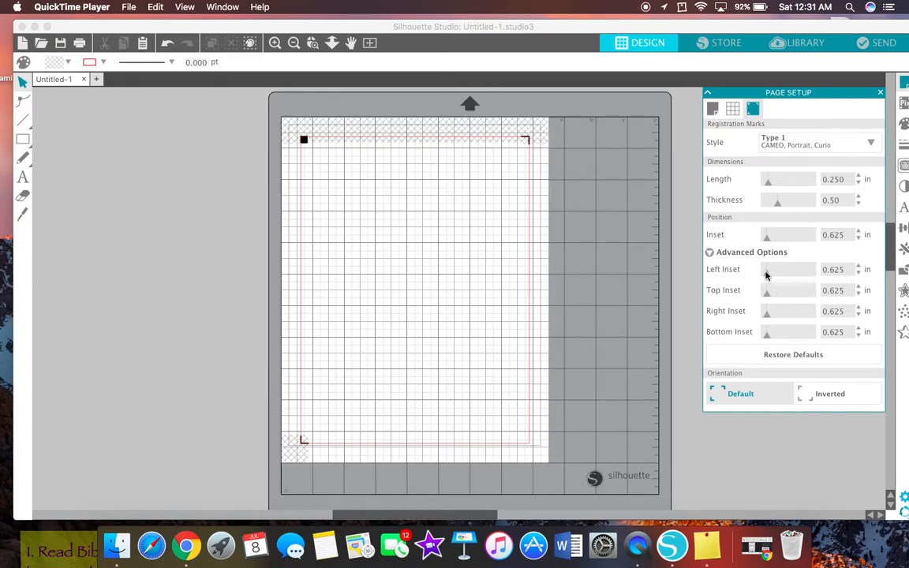
# Step: Set the left, top, right and bottom insets of the registration marks to 0.394 in
pyautogui.moveTo(766, 277); pyautogui.dragTo(763, 337)
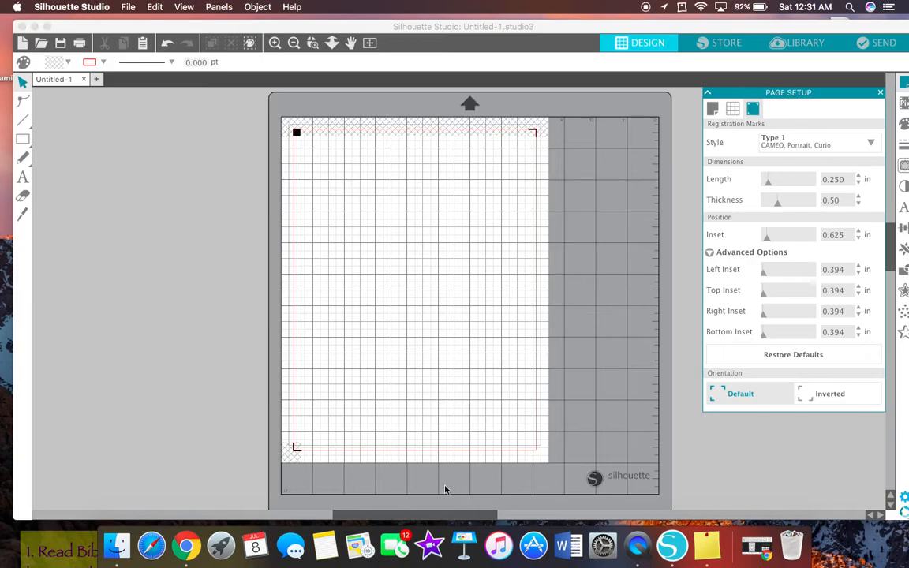
# Step: Switch to Chrome and look through the image search results for coloring pages for a simple line drawing
pyautogui.click(193, 552)
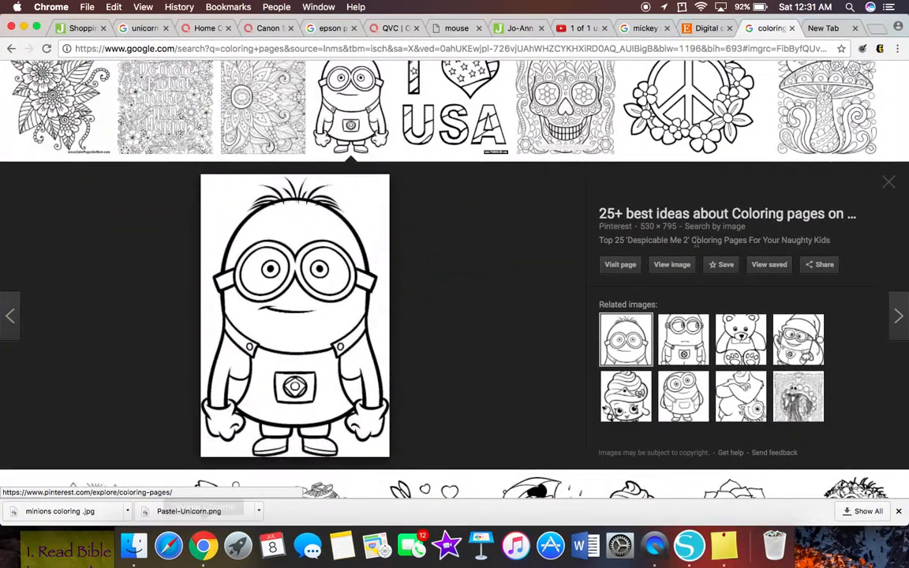
pyautogui.scroll(2, 697, 251)
pyautogui.scroll(2, 697, 251)
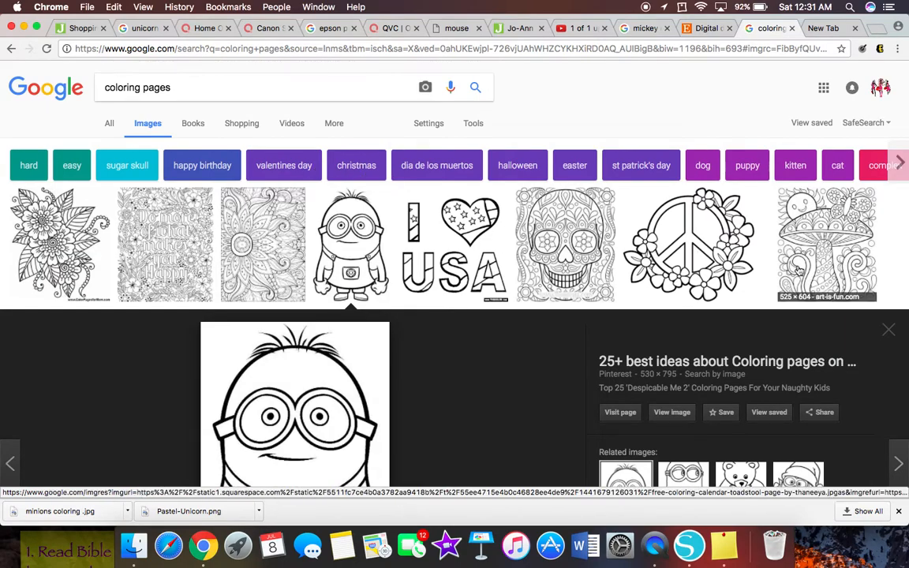
pyautogui.scroll(-10, 799, 270)
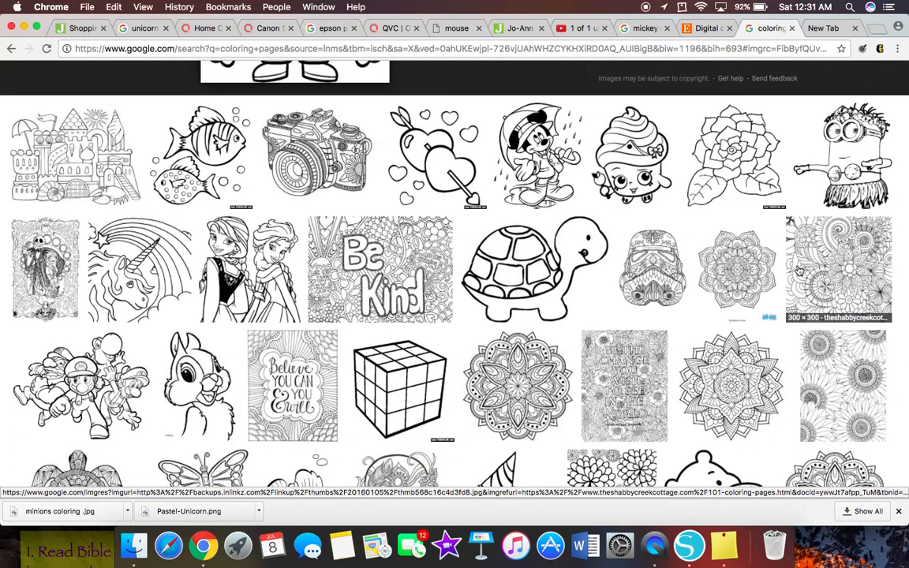
pyautogui.scroll(-3, 799, 270)
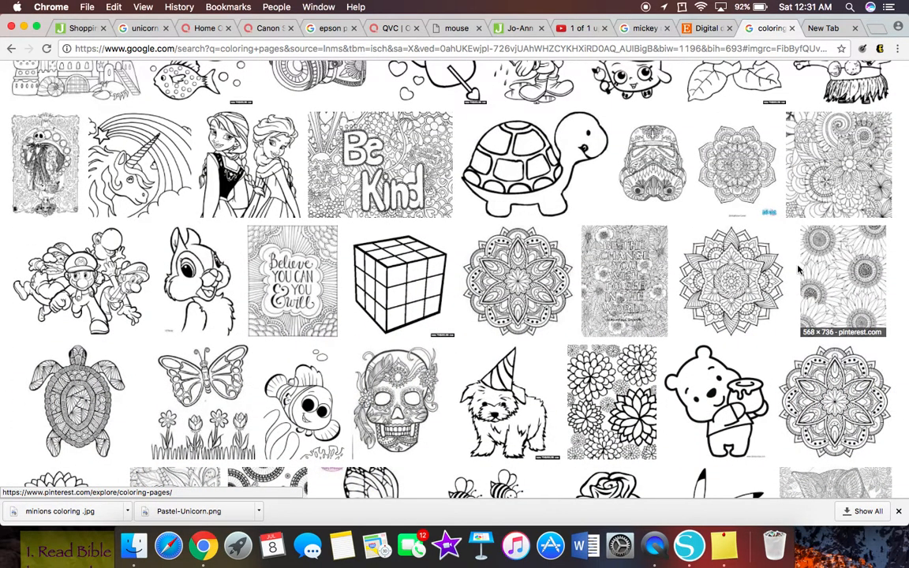
pyautogui.scroll(-7, 798, 270)
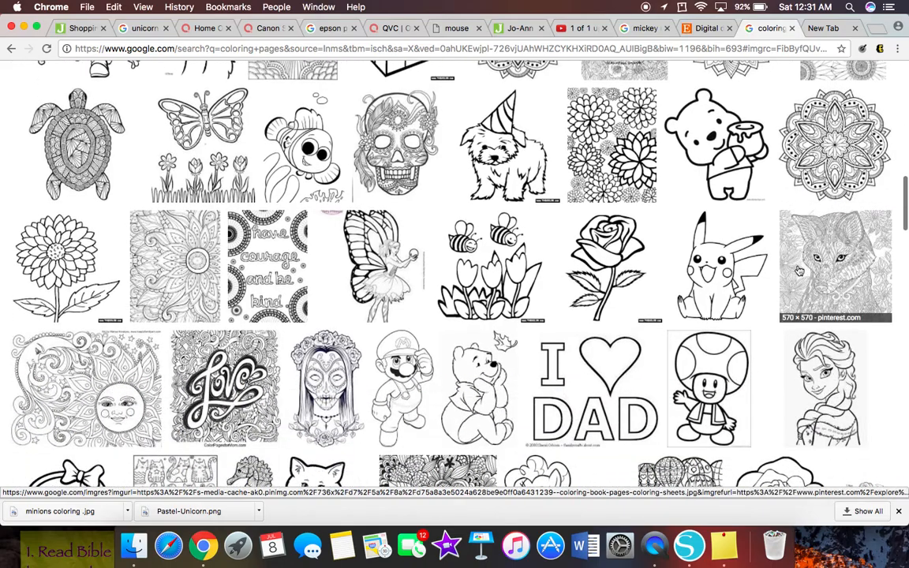
pyautogui.scroll(-6, 798, 271)
pyautogui.scroll(-3, 799, 271)
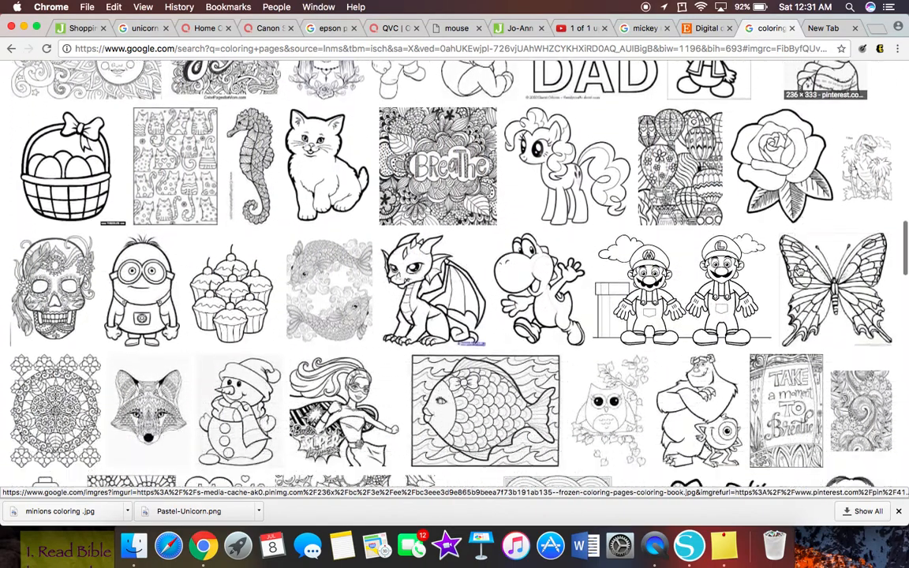
pyautogui.scroll(10, 799, 270)
pyautogui.scroll(18, 798, 271)
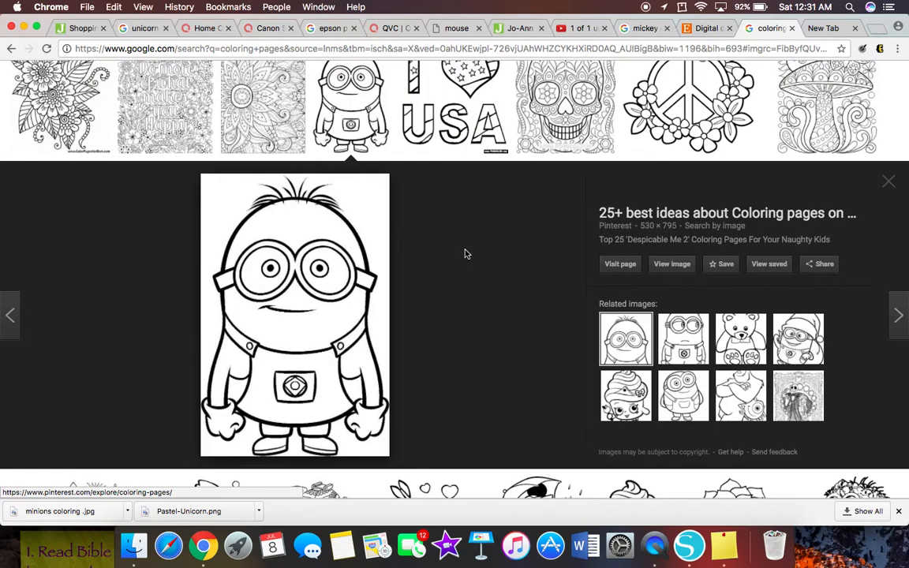
# Step: Bring up the save and copy options for the enlarged minion coloring image in the search results
pyautogui.click(338, 303)
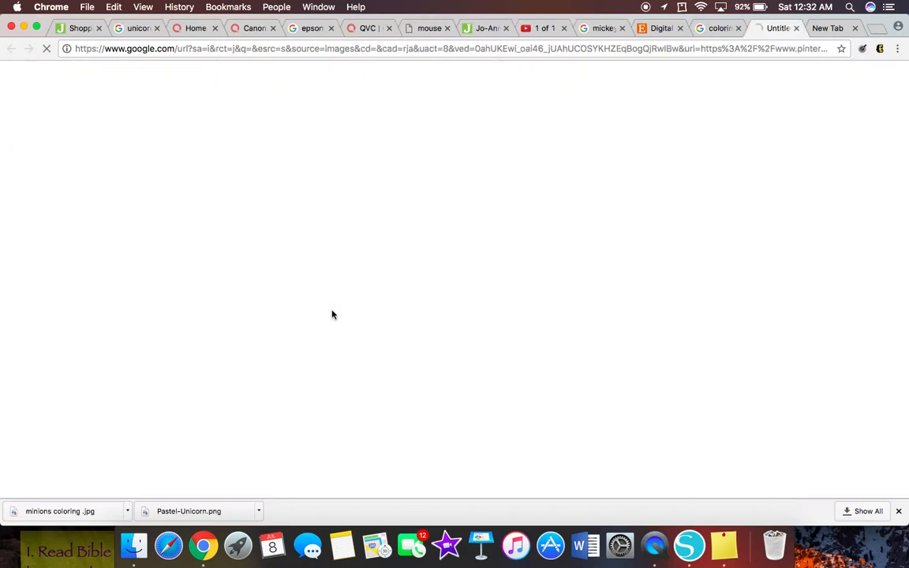
pyautogui.click(714, 28)
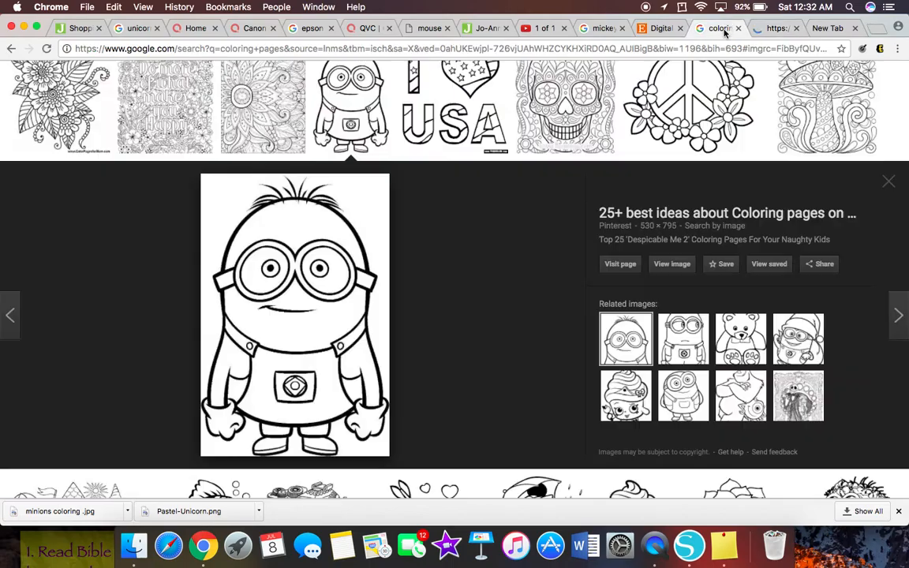
pyautogui.rightClick(347, 292)
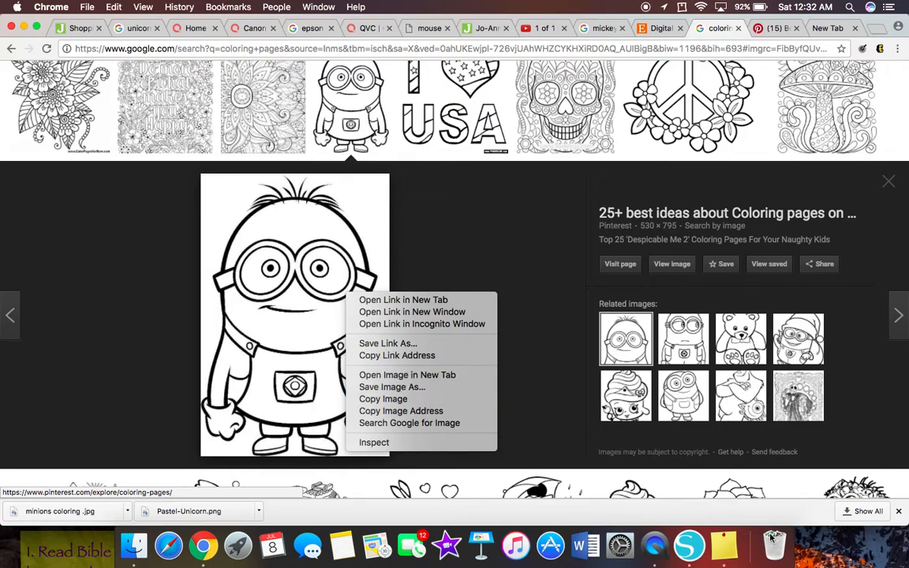
# Step: Switch to Silhouette Studio and open the "minions coloring .jpg" image from the Documents folder
pyautogui.click(691, 554)
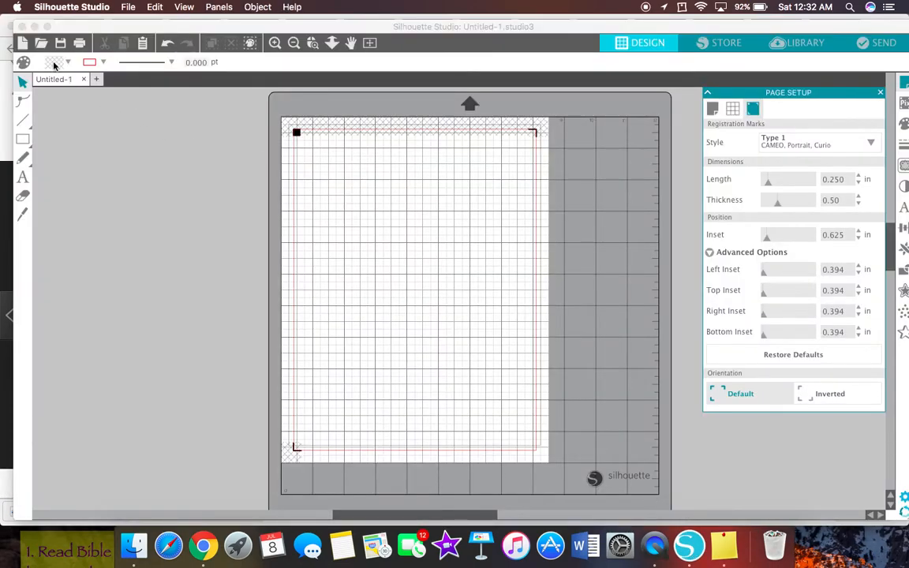
pyautogui.click(44, 46)
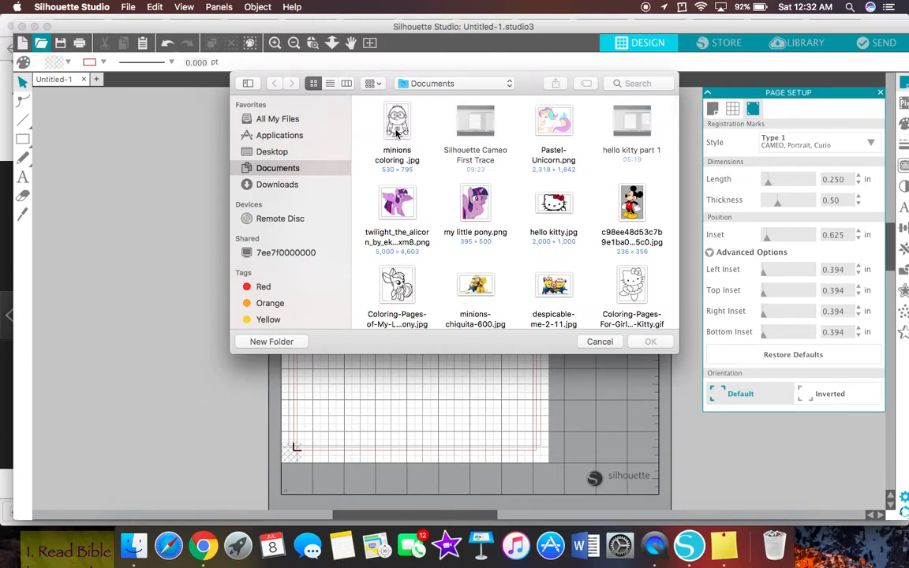
pyautogui.click(401, 133)
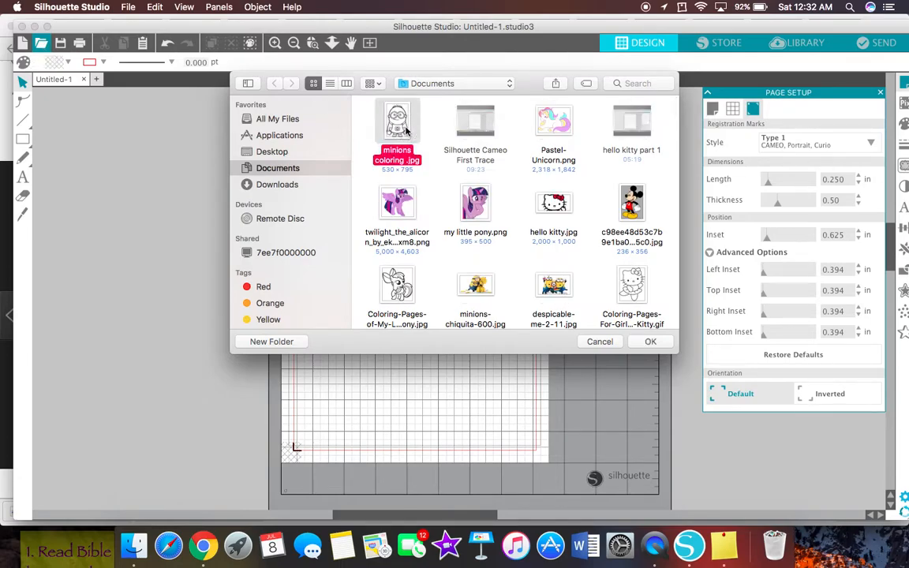
pyautogui.doubleClick(407, 133)
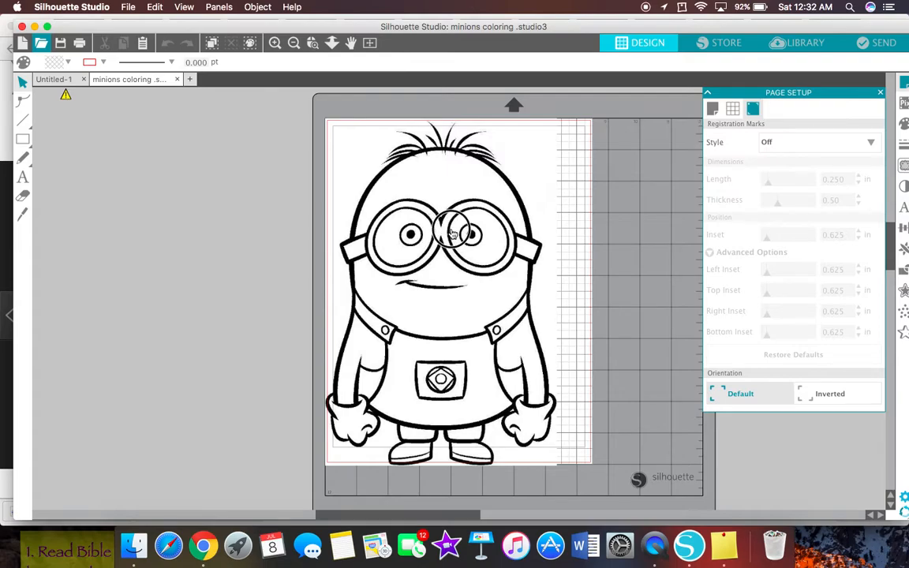
# Step: Move the minion image off the page into the empty workspace beside the mat and deselect it
pyautogui.scroll(2, 458, 236)
pyautogui.moveTo(458, 237); pyautogui.dragTo(174, 242)
pyautogui.click(509, 177)
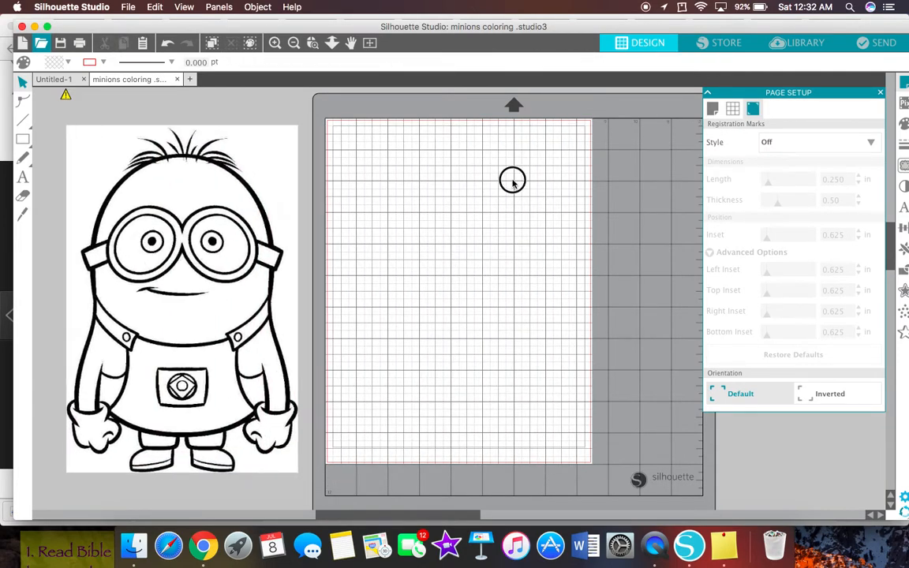
# Step: Add Type 1 registration marks to the minion document and set all four advanced insets to 0.394 in
pyautogui.click(790, 142)
pyautogui.click(779, 175)
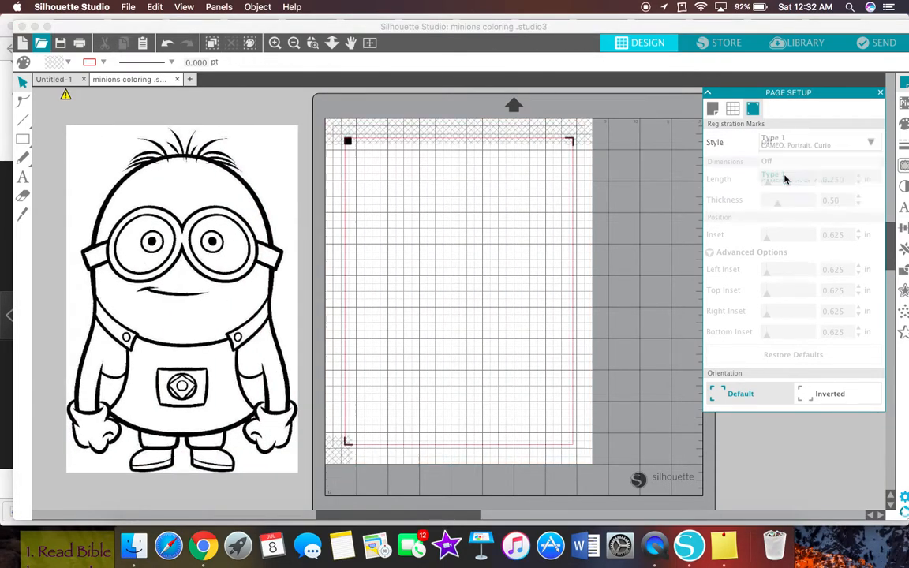
pyautogui.moveTo(767, 273); pyautogui.dragTo(760, 338)
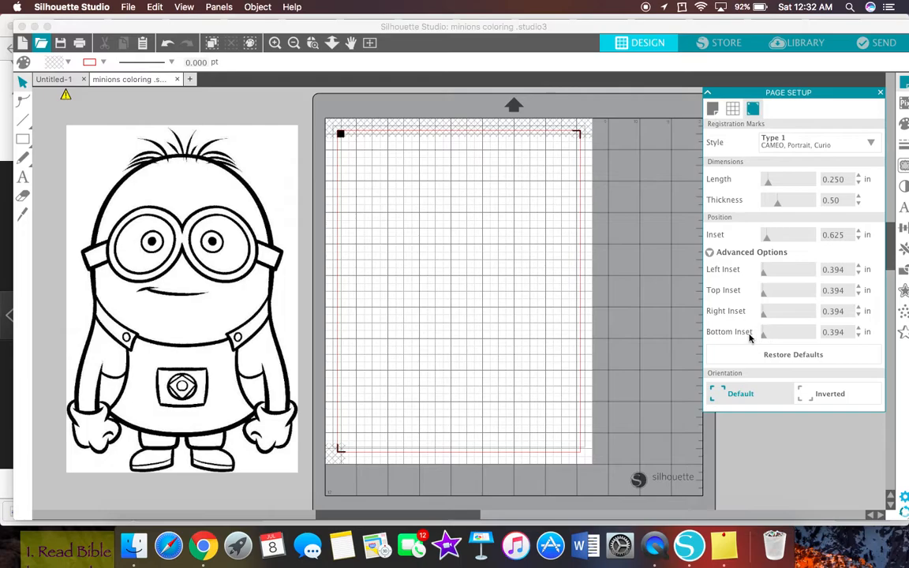
# Step: Place the minion image back over the page and shift the program window so its edge tools are fully visible
pyautogui.moveTo(289, 182); pyautogui.dragTo(544, 174)
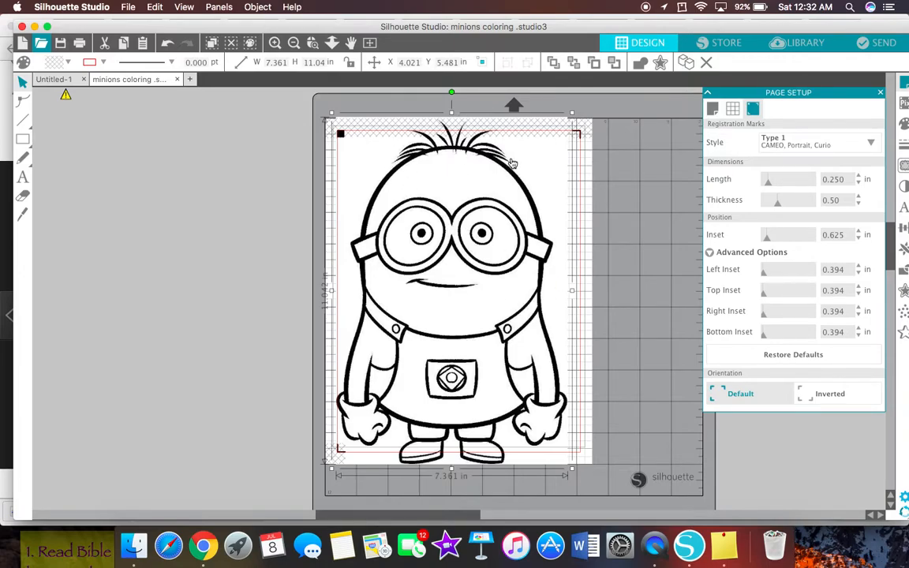
pyautogui.moveTo(679, 32); pyautogui.dragTo(654, 17)
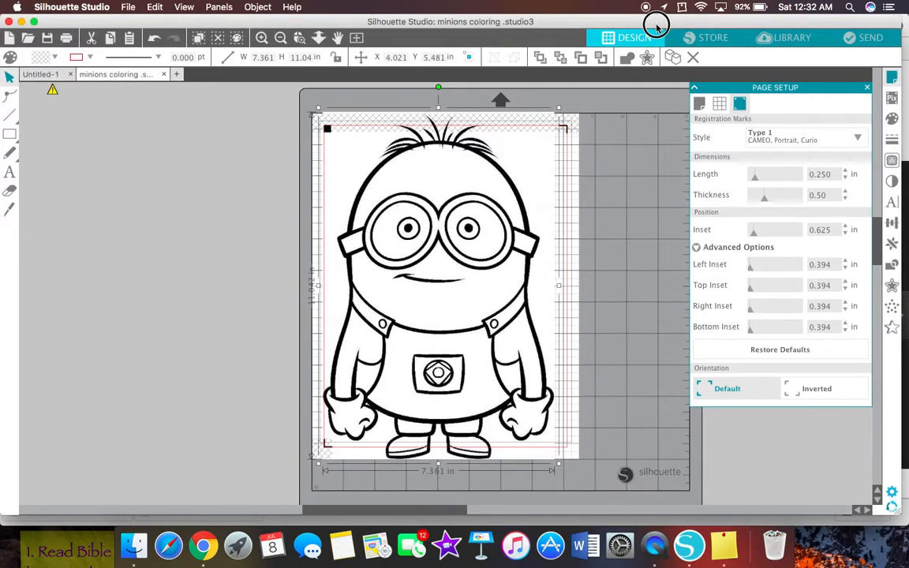
# Step: Select a trace area of about 9.17 by 11.83 in around the whole minion image
pyautogui.click(893, 161)
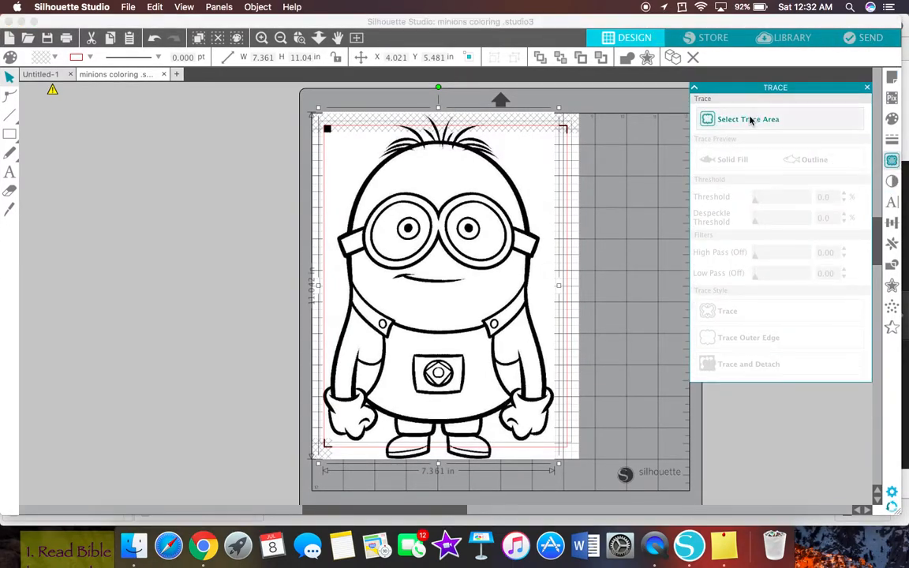
pyautogui.click(750, 120)
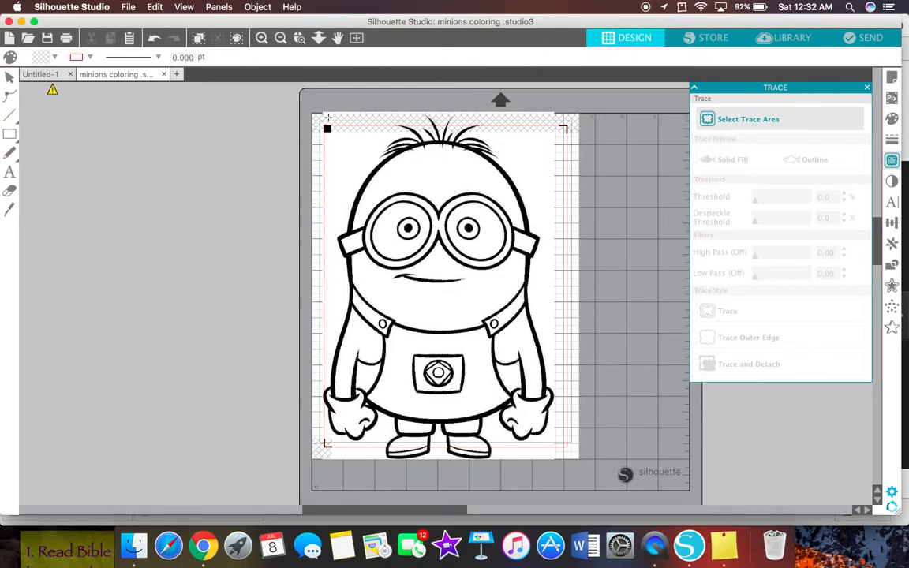
pyautogui.moveTo(310, 105)
pyautogui.mouseDown()
pyautogui.moveTo(366, 109)
pyautogui.moveTo(502, 230)
pyautogui.moveTo(582, 488)
pyautogui.moveTo(604, 478)
pyautogui.mouseUp()
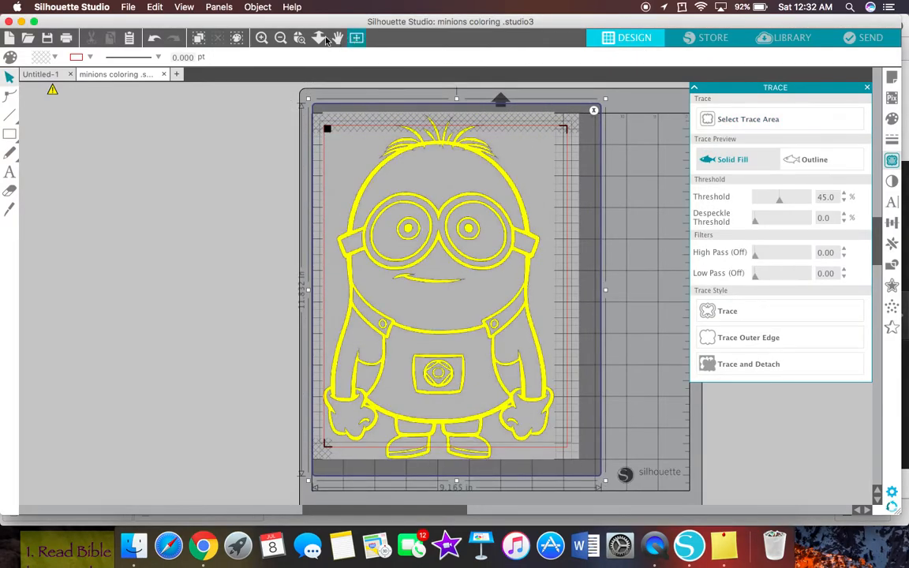
# Step: Raise the trace threshold to 73% so the yellow preview fills the minion's hair and outlines more fully
pyautogui.click(262, 38)
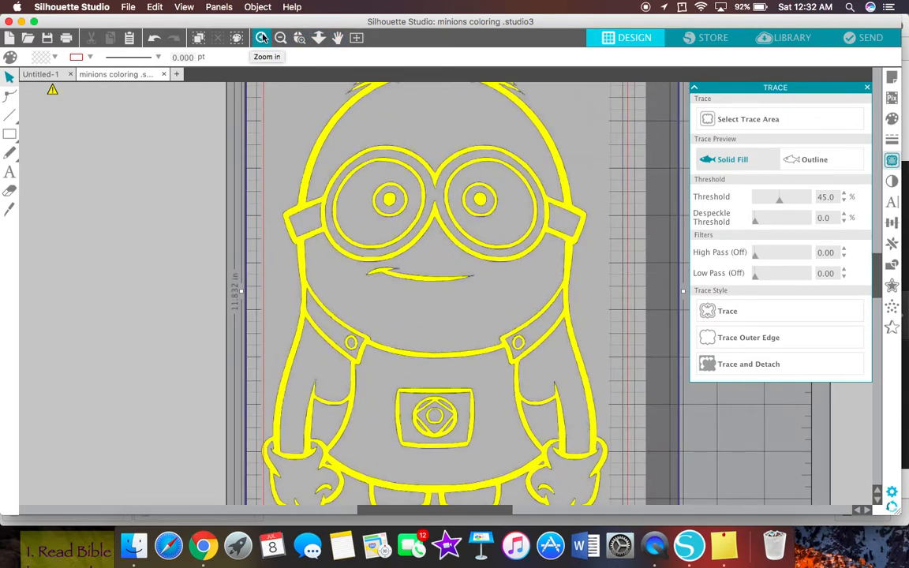
pyautogui.click(262, 38)
pyautogui.scroll(4, 479, 197)
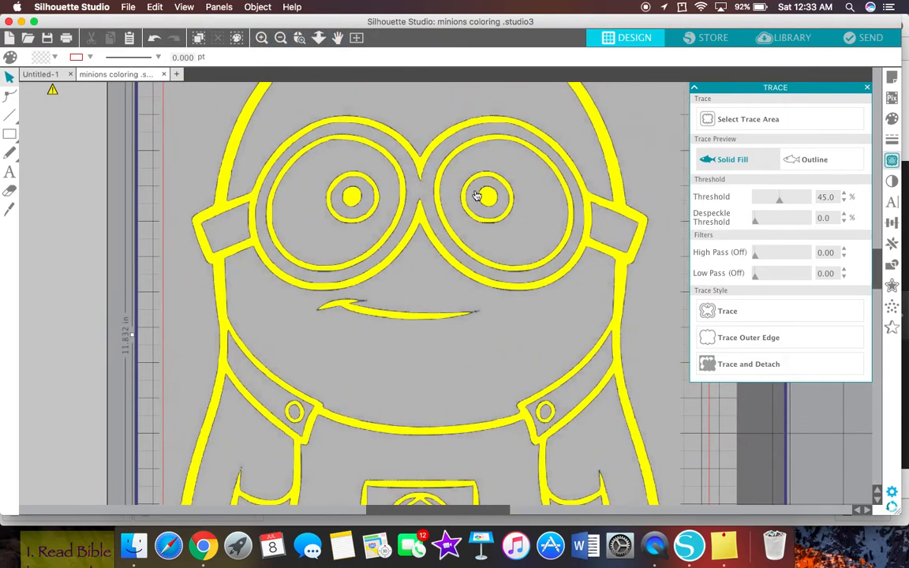
pyautogui.scroll(8, 565, 282)
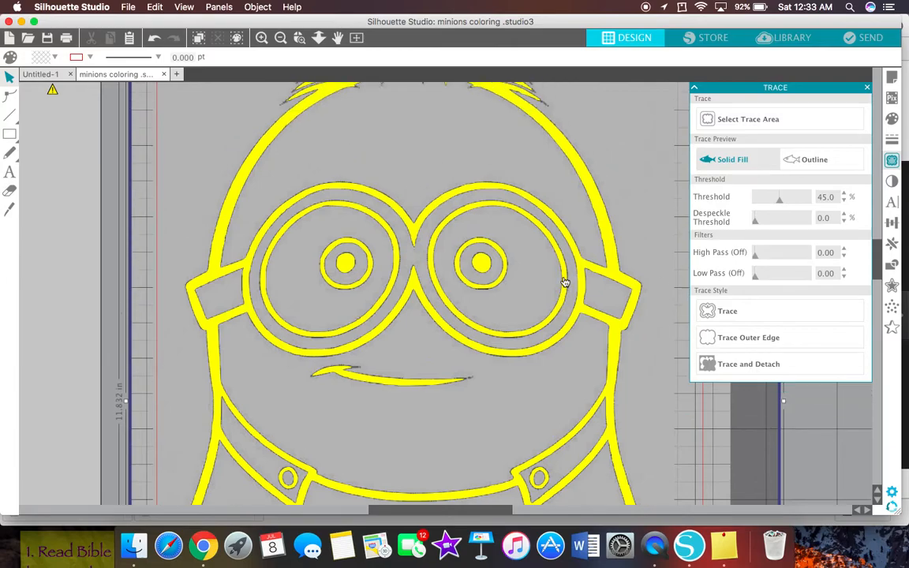
pyautogui.scroll(2, 565, 282)
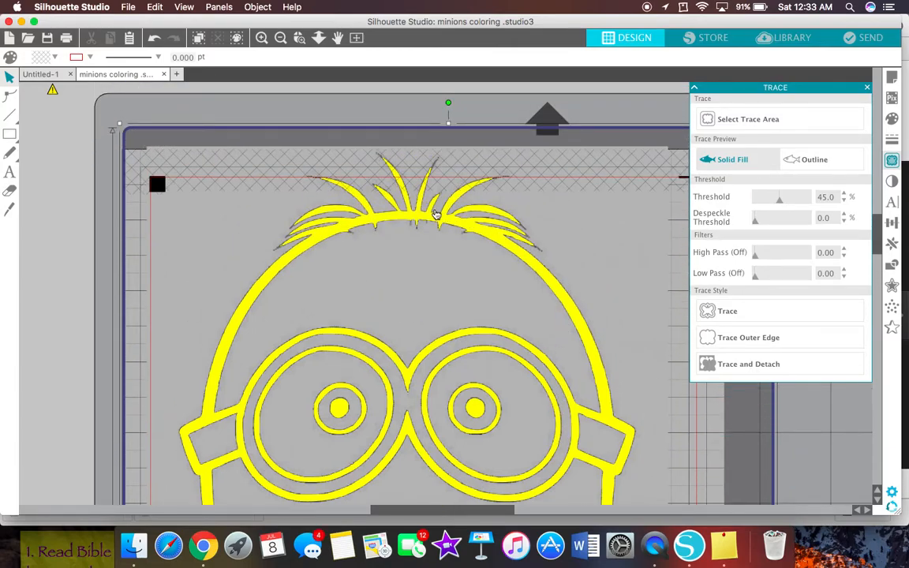
pyautogui.click(433, 203)
pyautogui.scroll(1, 435, 221)
pyautogui.moveTo(435, 224)
pyautogui.mouseDown()
pyautogui.moveTo(435, 249)
pyautogui.moveTo(434, 221)
pyautogui.mouseUp()
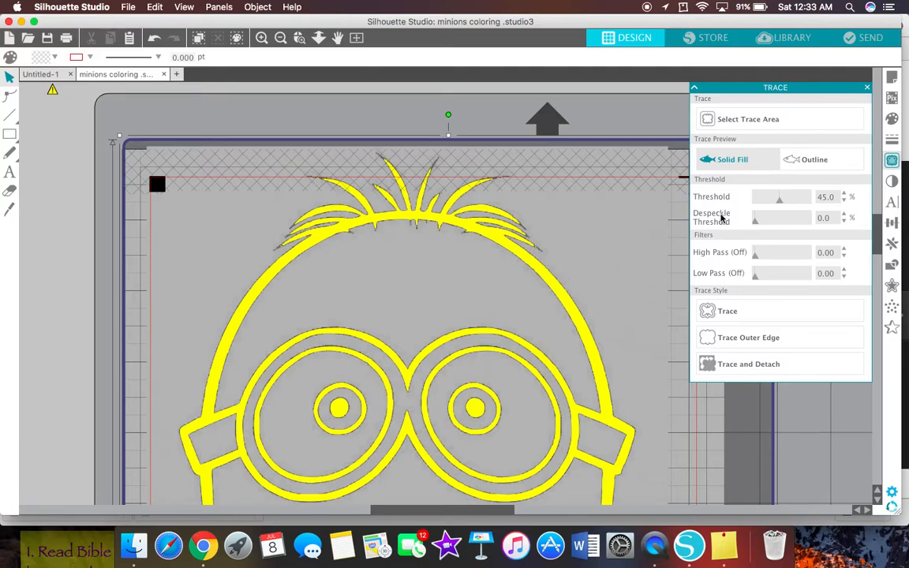
pyautogui.moveTo(779, 201); pyautogui.dragTo(783, 202)
pyautogui.moveTo(785, 202); pyautogui.dragTo(795, 202)
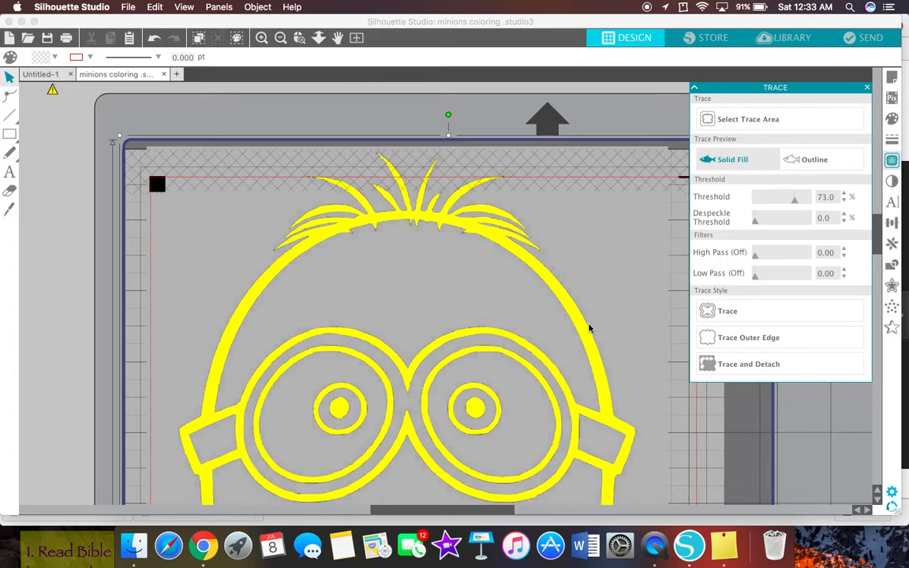
# Step: Check the trace preview from head to feet and fine-tune the threshold to 77%
pyautogui.scroll(-5, 588, 328)
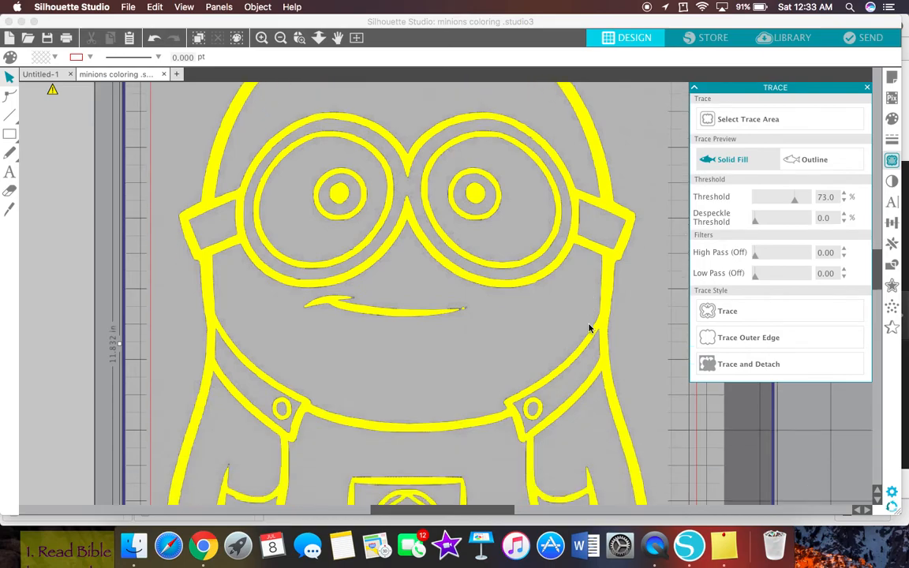
pyautogui.scroll(-4, 589, 328)
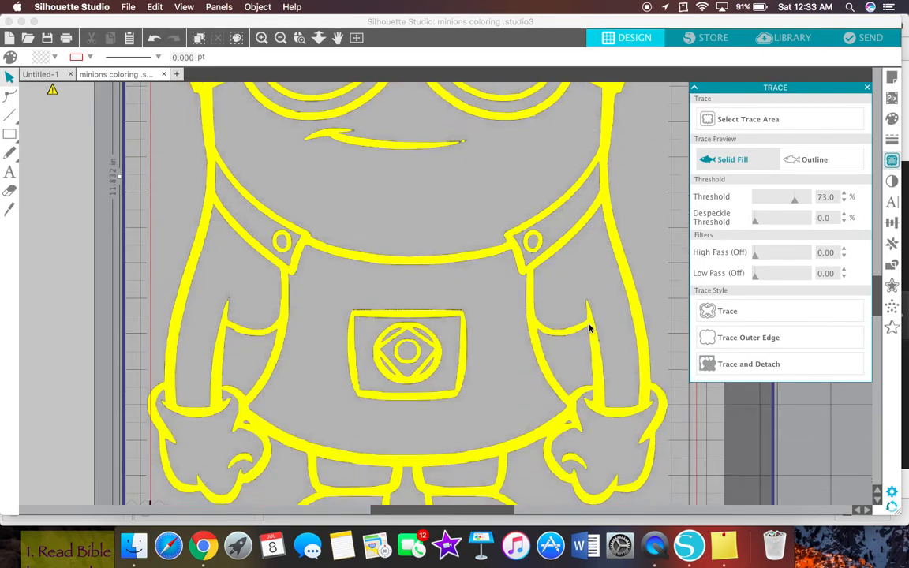
pyautogui.scroll(-1, 589, 328)
pyautogui.scroll(-1, 589, 328)
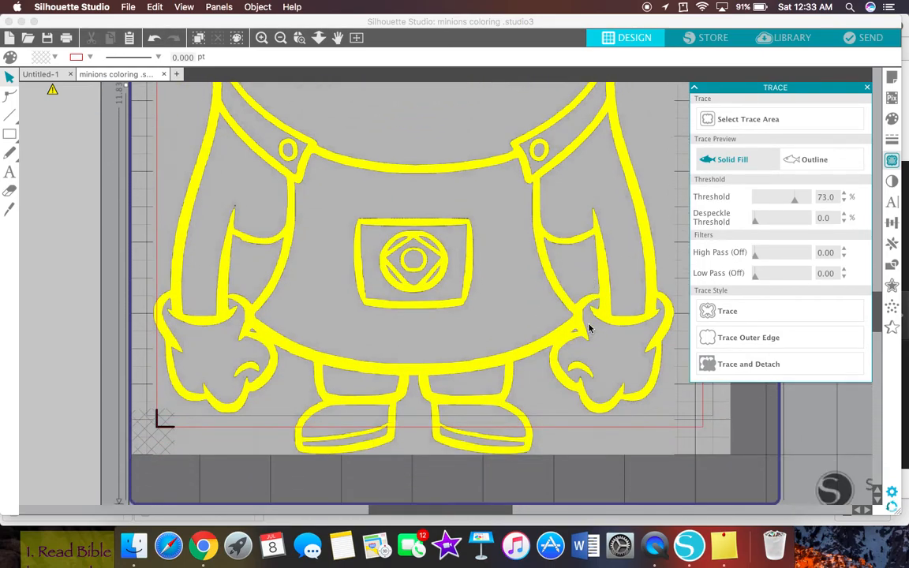
pyautogui.scroll(6, 589, 328)
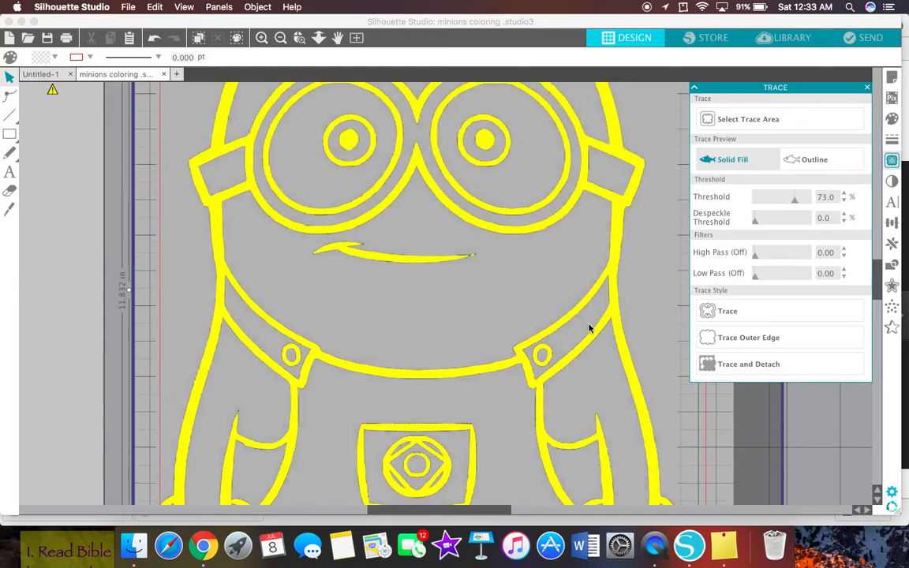
pyautogui.scroll(4, 588, 328)
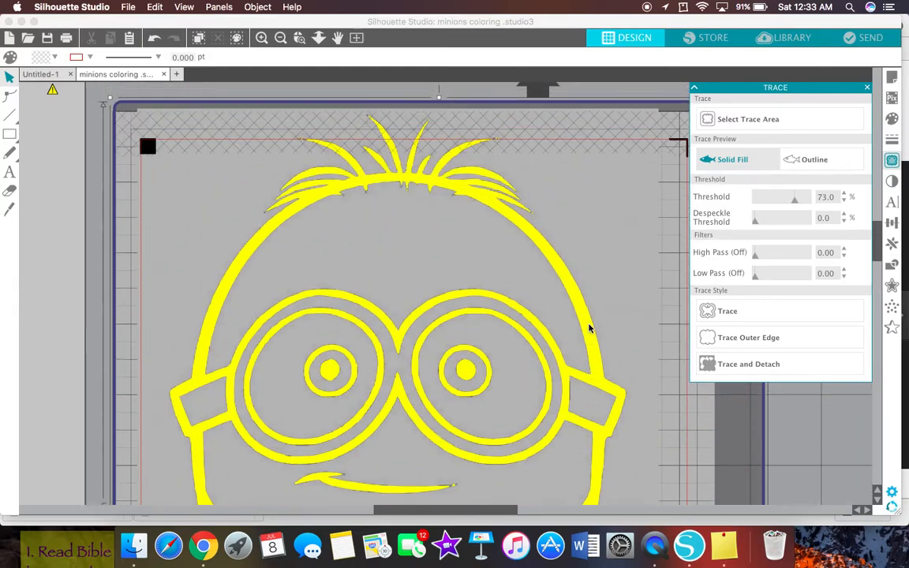
pyautogui.click(844, 194)
pyautogui.click(844, 193)
pyautogui.click(844, 194)
pyautogui.click(844, 193)
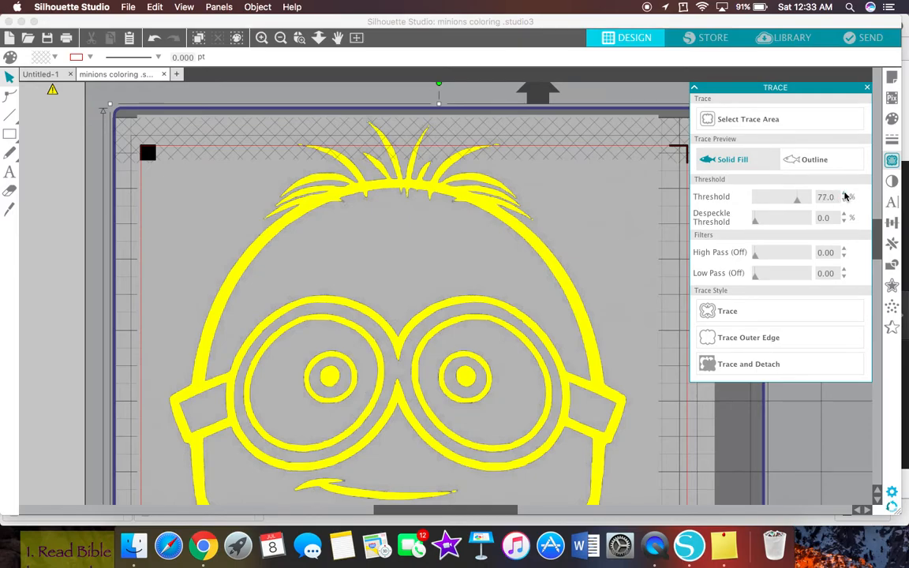
# Step: Raise the trace threshold to 81% and check the preview closely around the minion's hair
pyautogui.click(843, 193)
pyautogui.click(846, 194)
pyautogui.click(260, 37)
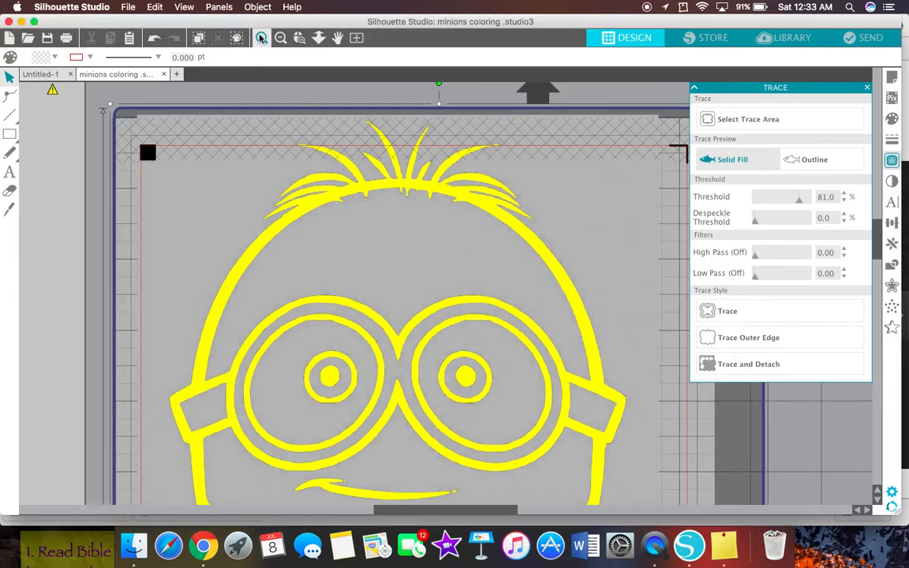
pyautogui.click(261, 37)
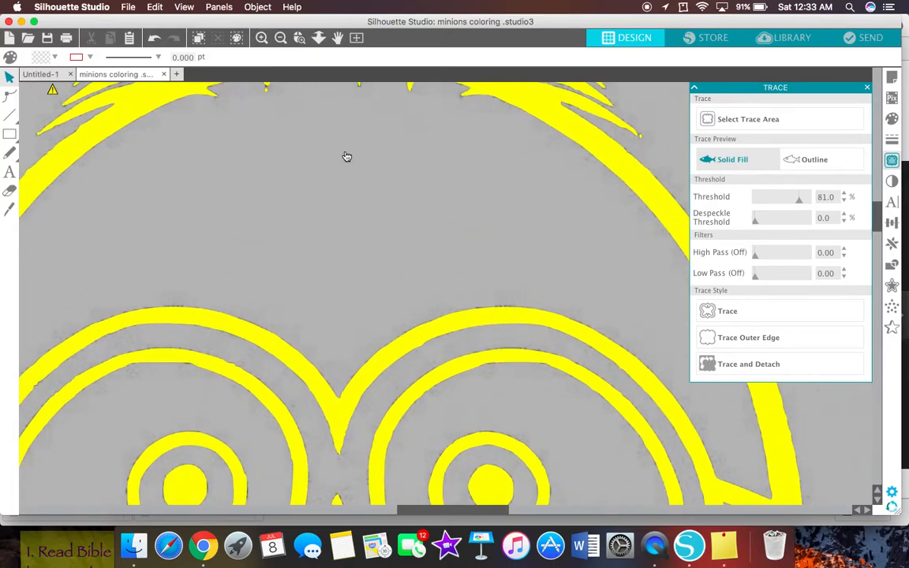
pyautogui.scroll(4, 346, 156)
pyautogui.scroll(2, 346, 156)
pyautogui.hscroll(-3, 346, 156)
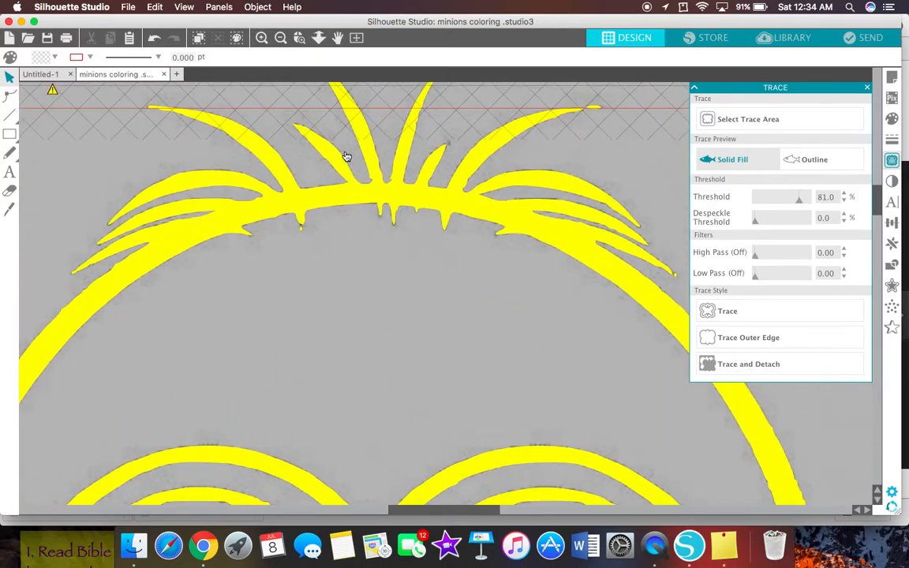
pyautogui.scroll(3, 347, 157)
pyautogui.hscroll(-2, 347, 156)
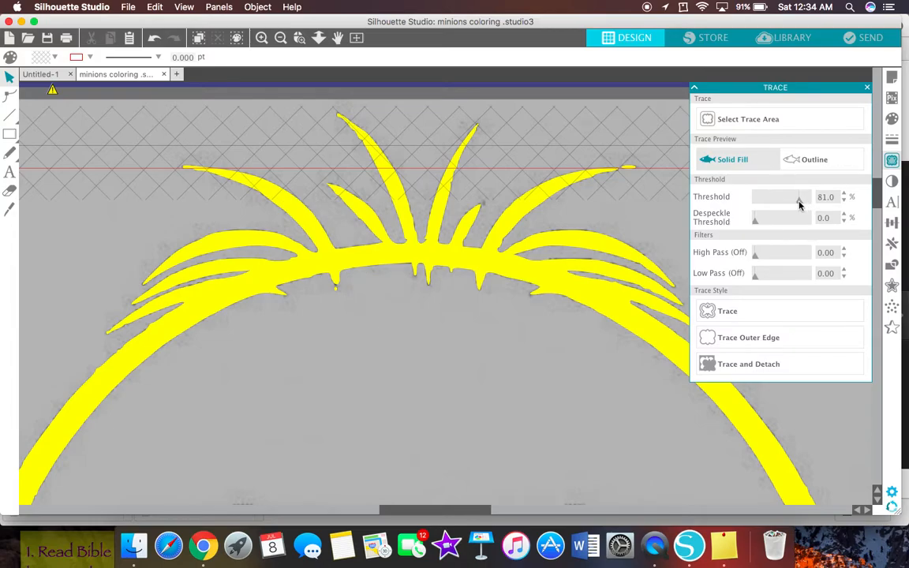
# Step: Set the trace threshold to 90% and check the preview from the hair down to the shoes
pyautogui.moveTo(800, 201); pyautogui.dragTo(804, 202)
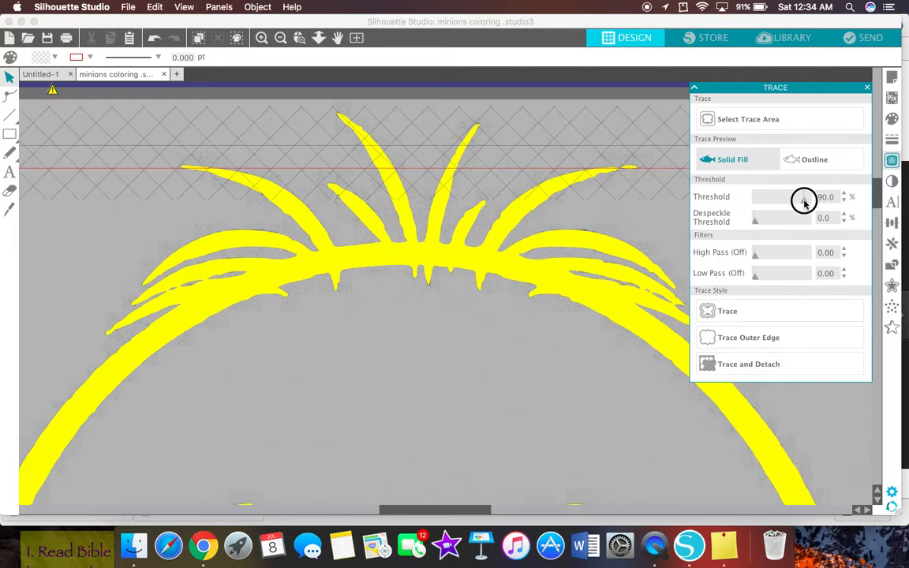
pyautogui.moveTo(805, 202); pyautogui.dragTo(804, 202)
pyautogui.scroll(-10, 553, 363)
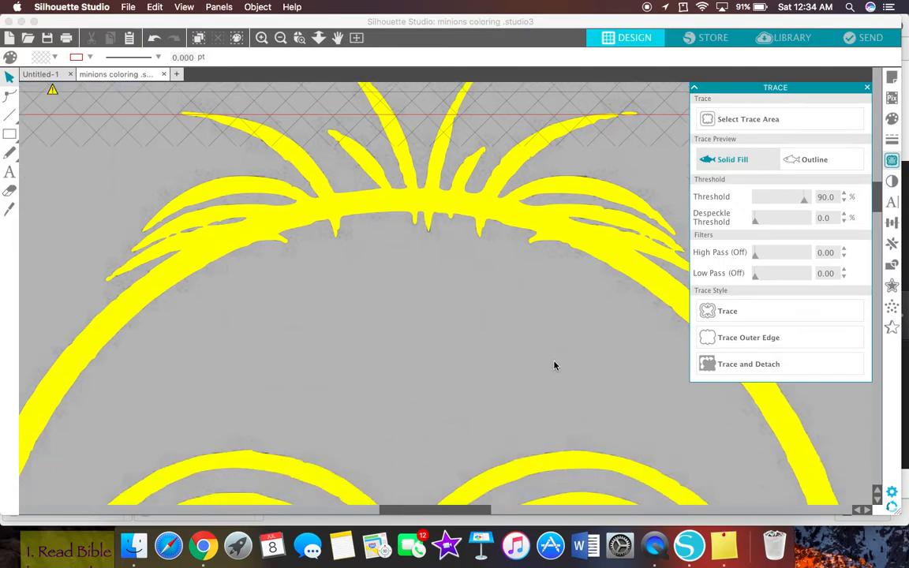
pyautogui.click(280, 37)
pyautogui.click(280, 37)
pyautogui.click(282, 38)
pyautogui.scroll(-10, 459, 304)
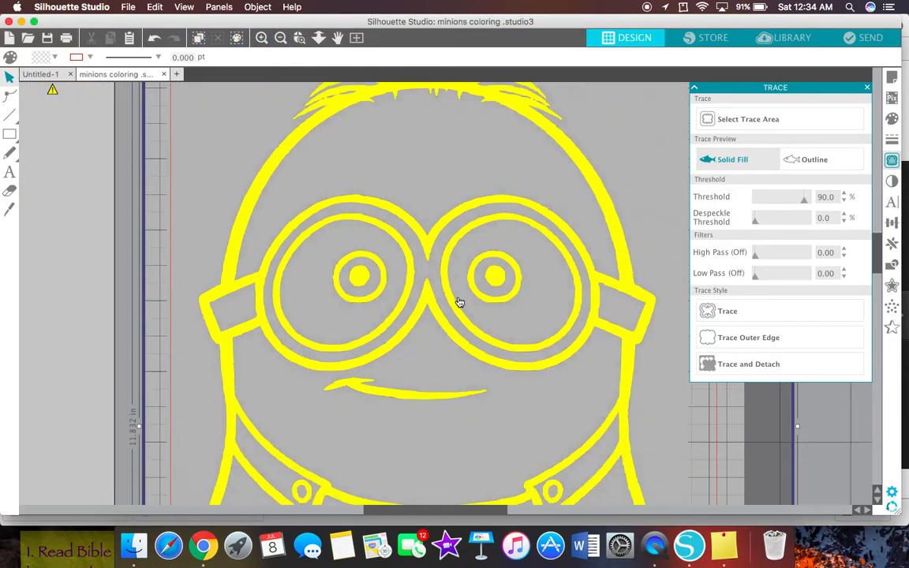
pyautogui.scroll(-5, 459, 302)
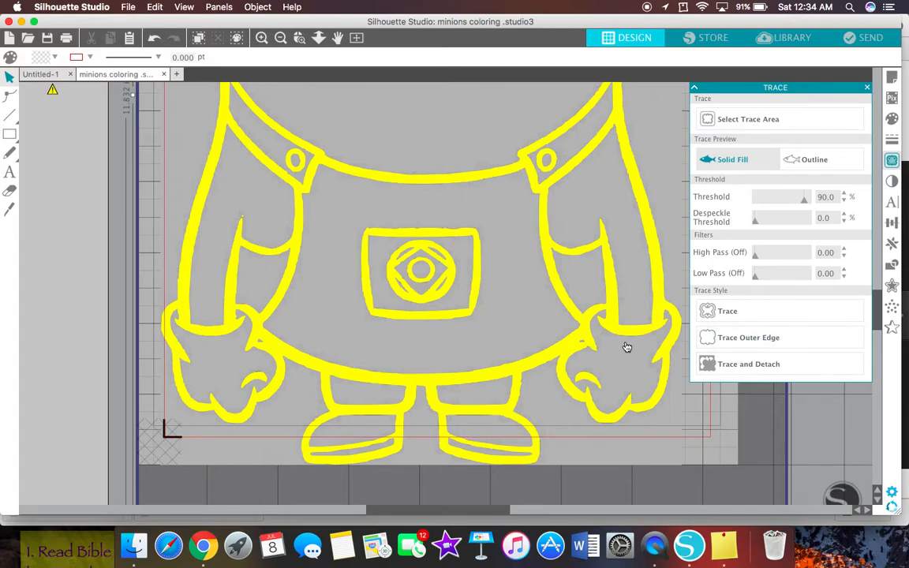
# Step: Trace only the outer edge of the minion image and check the cut outline around the whole figure
pyautogui.click(733, 339)
pyautogui.click(280, 38)
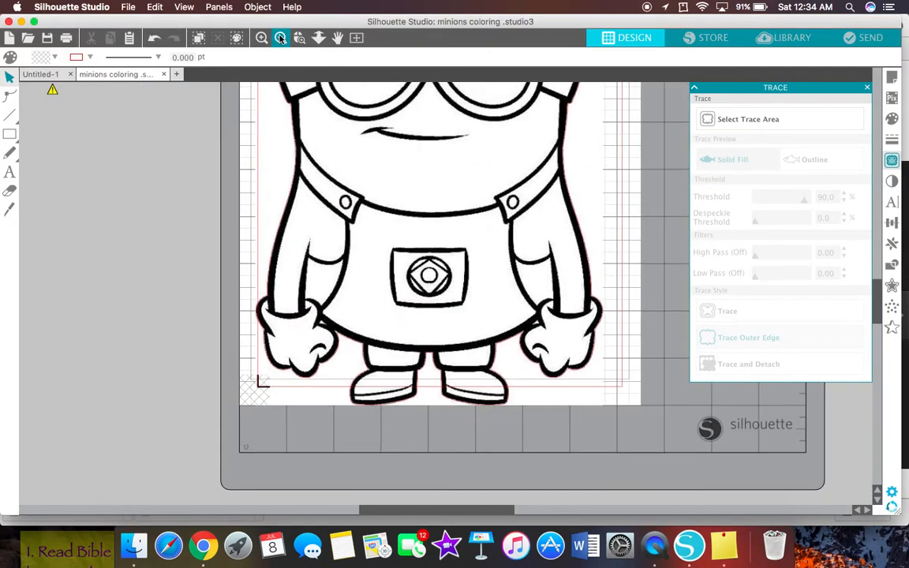
pyautogui.click(280, 38)
pyautogui.click(280, 38)
pyautogui.click(280, 38)
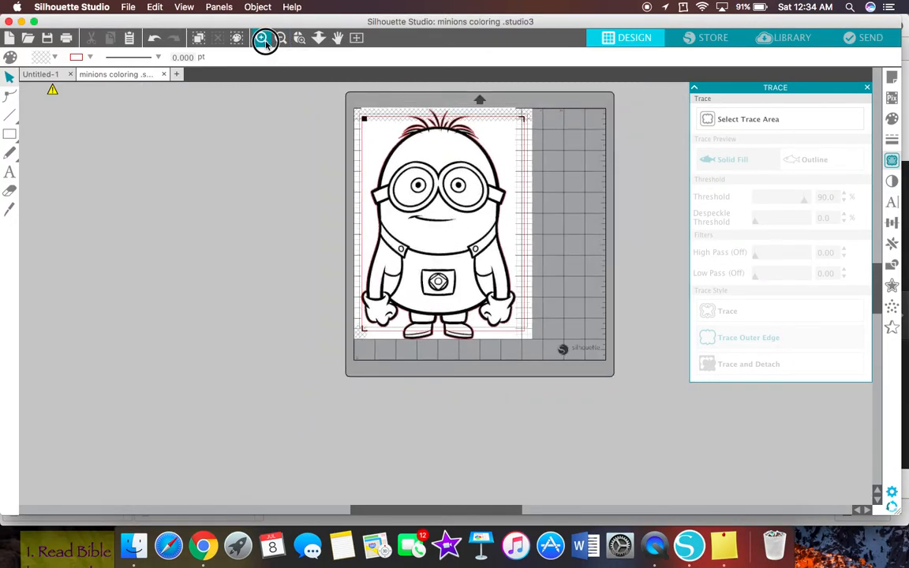
pyautogui.click(261, 38)
pyautogui.click(261, 38)
pyautogui.scroll(5, 335, 152)
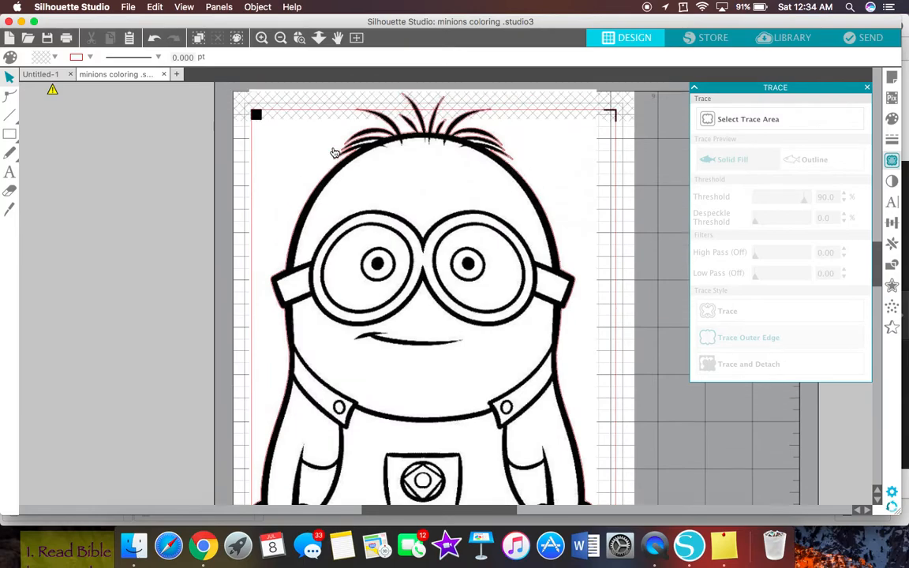
# Step: Move the minion image off the page to inspect the traced outline, and undo the move
pyautogui.click(391, 180)
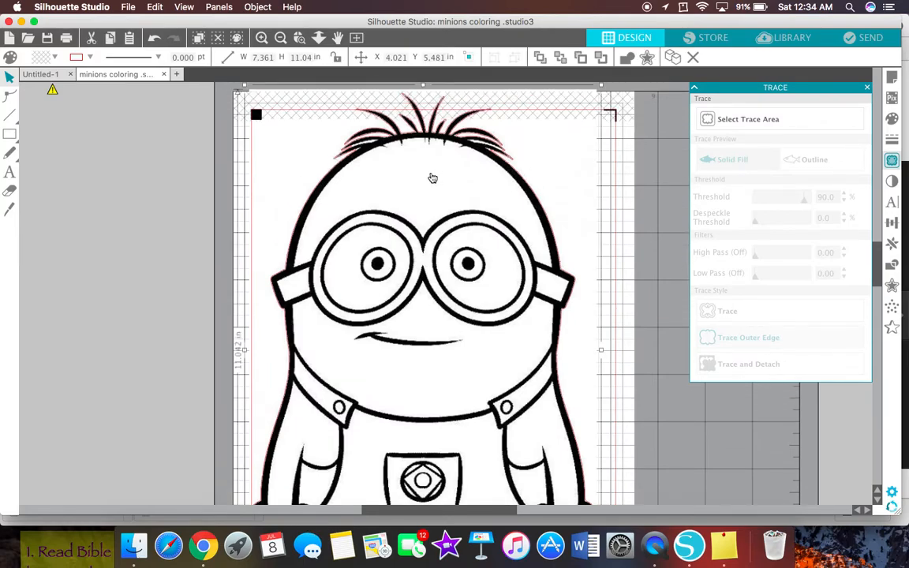
pyautogui.moveTo(433, 178); pyautogui.dragTo(72, 229)
pyautogui.scroll(-5, 611, 332)
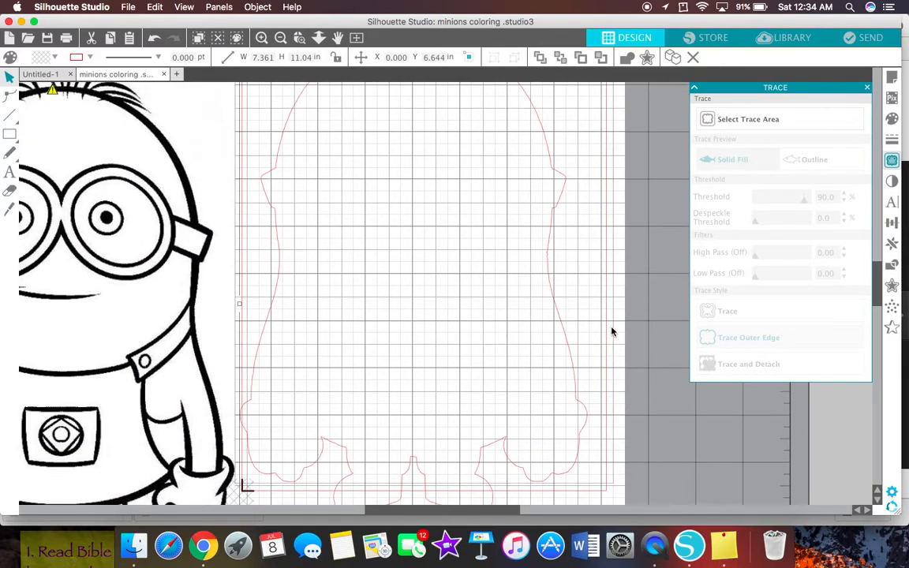
pyautogui.click(155, 38)
pyautogui.click(155, 38)
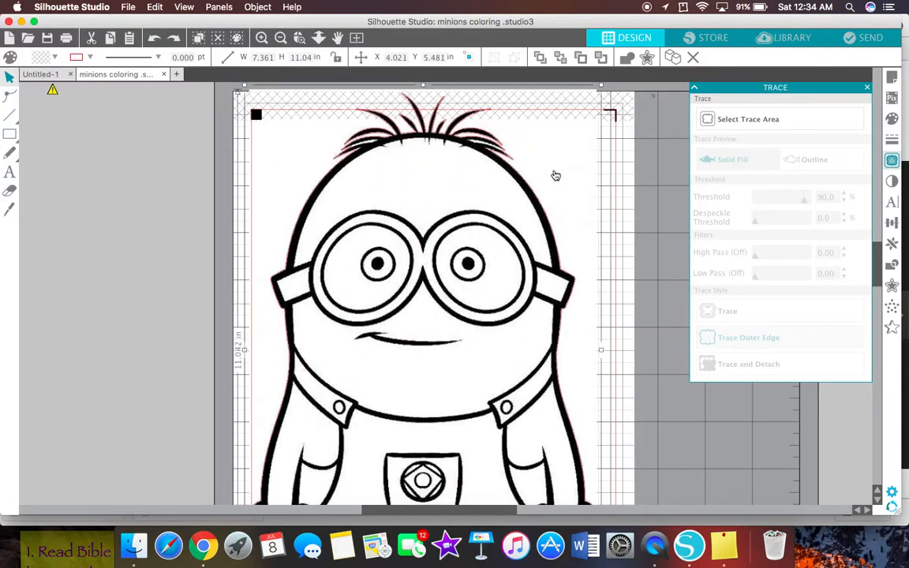
pyautogui.click(258, 7)
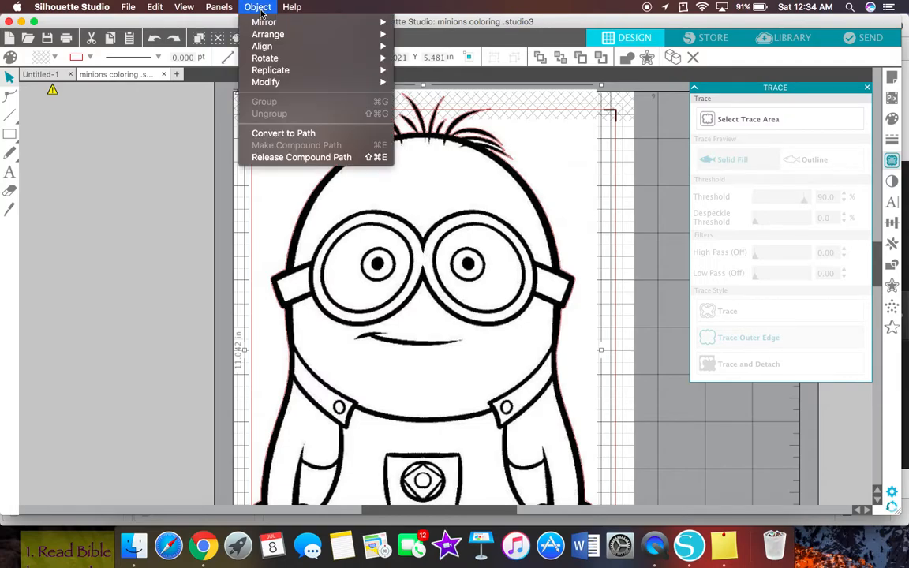
pyautogui.click(189, 141)
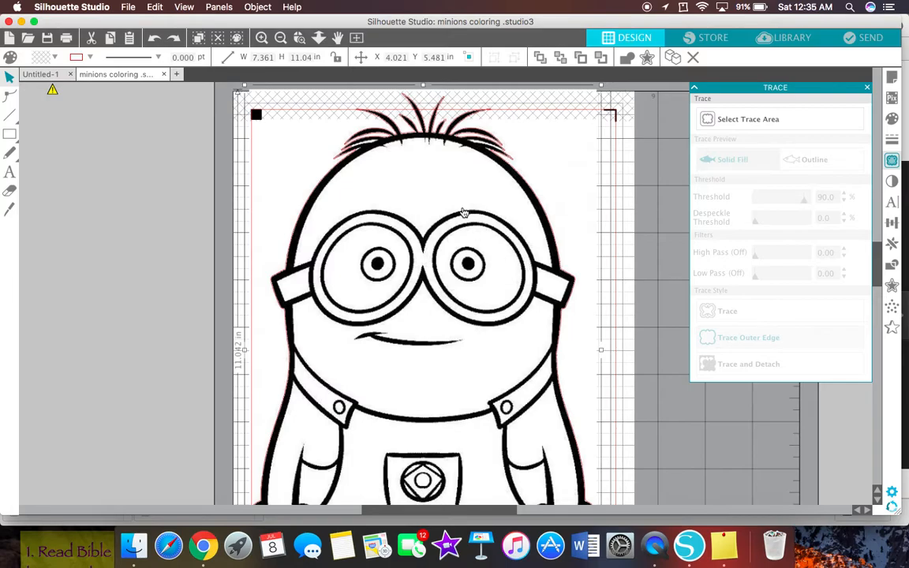
pyautogui.click(258, 7)
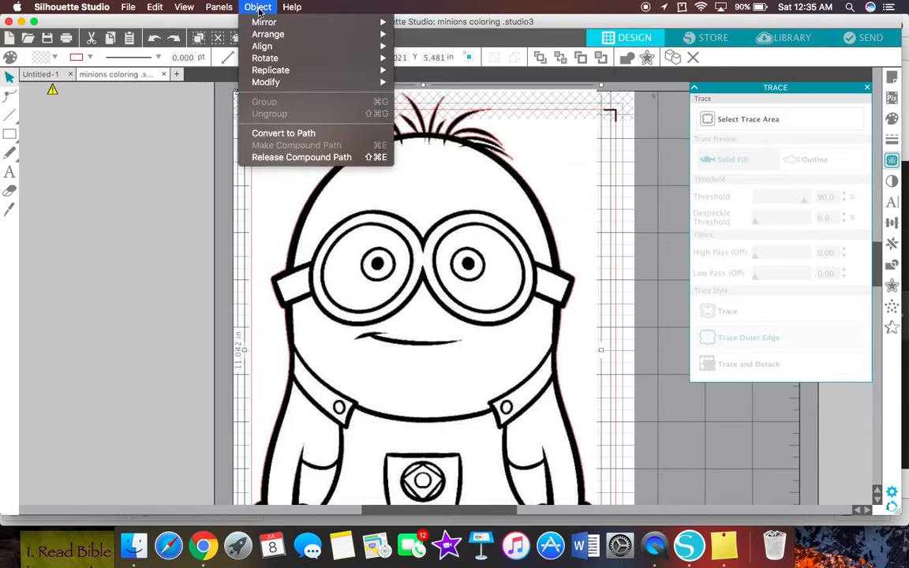
pyautogui.moveTo(302, 83)
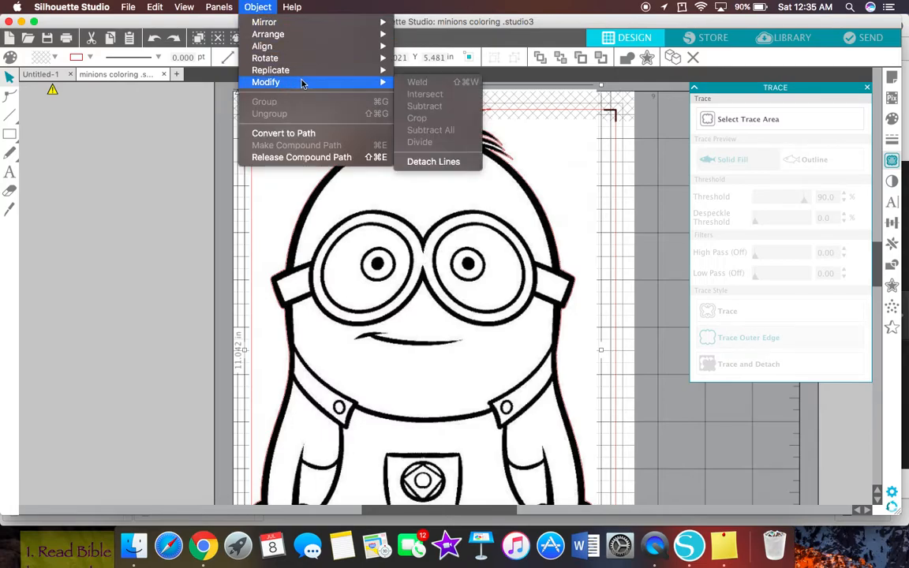
pyautogui.click(668, 207)
# Step: Select the minion image together with its traced outline and crop the image to that outline
pyautogui.moveTo(234, 104); pyautogui.dragTo(618, 522)
pyautogui.click(262, 4)
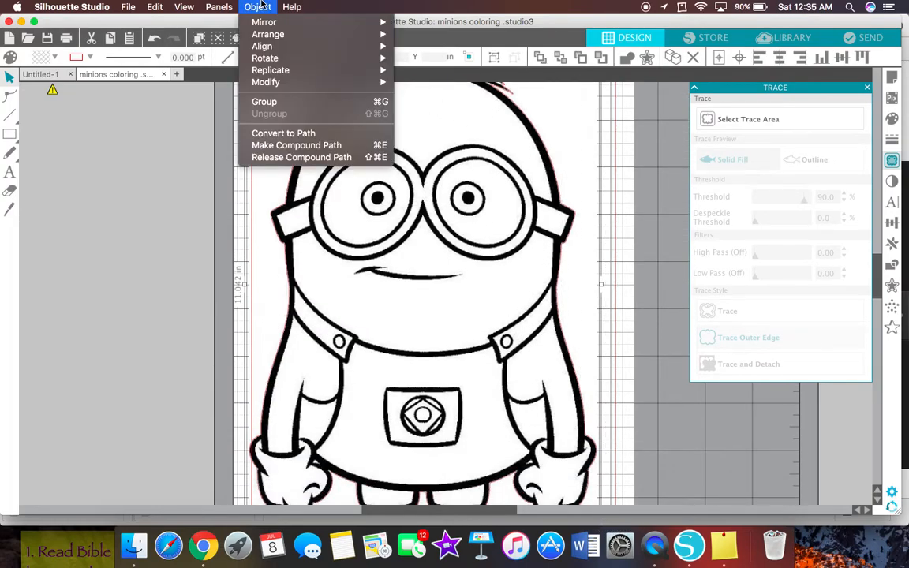
pyautogui.moveTo(312, 87)
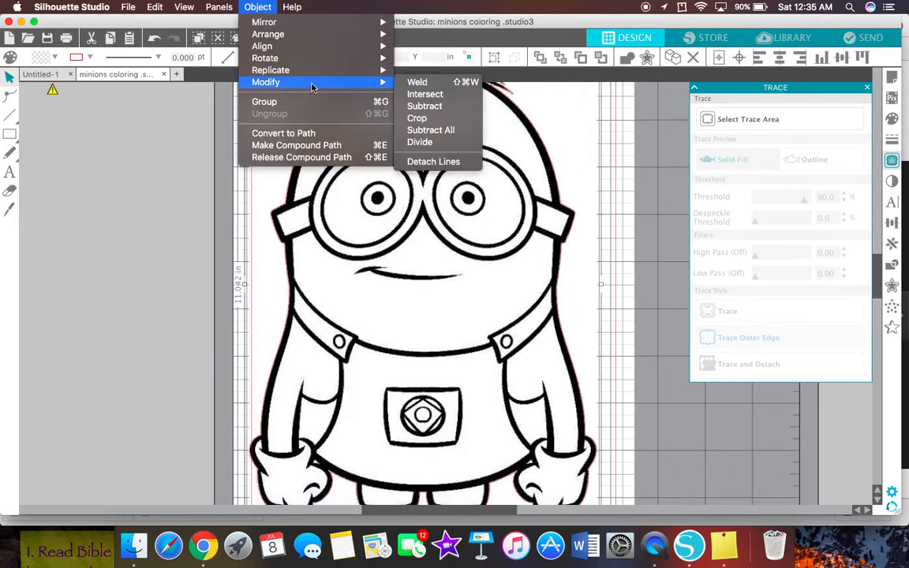
pyautogui.click(419, 118)
pyautogui.scroll(4, 424, 124)
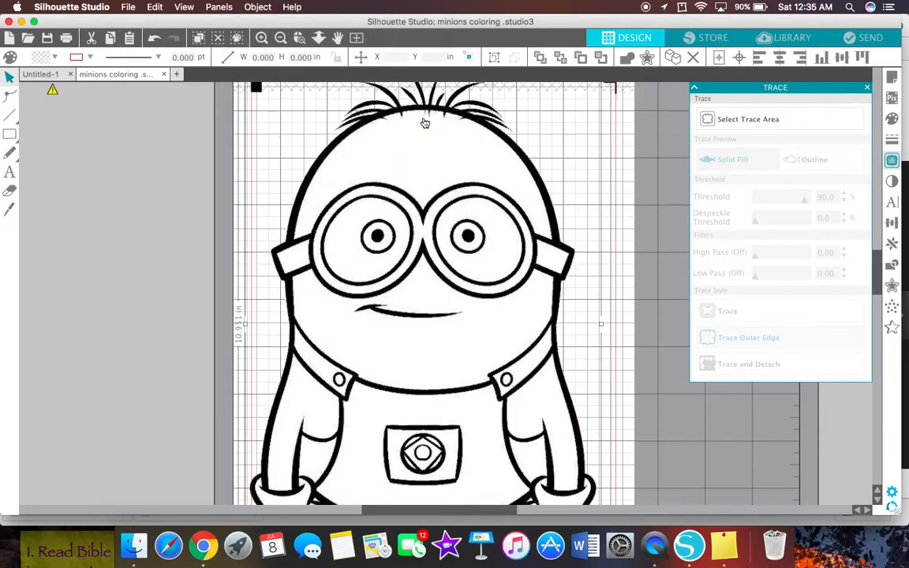
# Step: Reposition the cropped minion and scale it down so it fits inside the registration marks
pyautogui.moveTo(433, 210); pyautogui.dragTo(420, 190)
pyautogui.moveTo(583, 84); pyautogui.dragTo(439, 235)
pyautogui.click(541, 235)
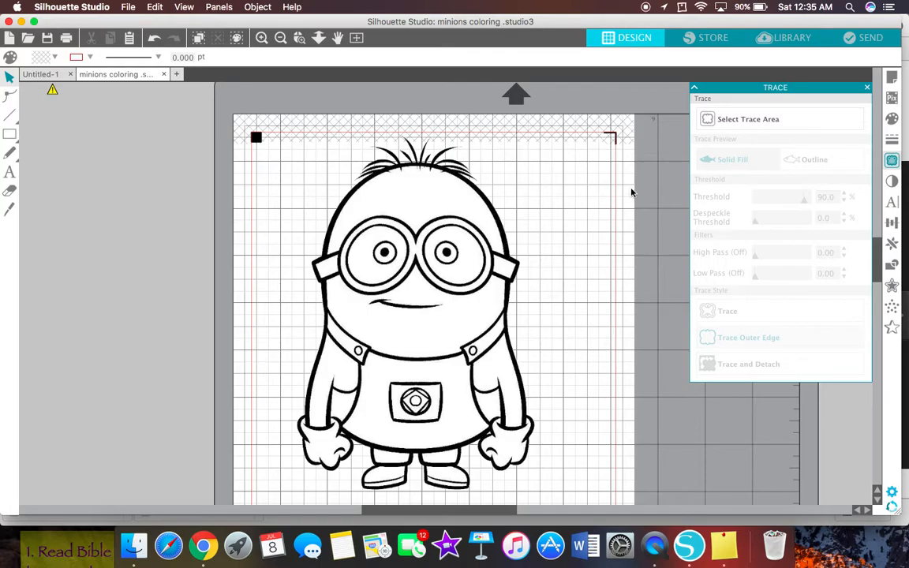
# Step: Select a trace area of about 6.28 by 8.17 in around the whole resized minion, including both hands
pyautogui.click(722, 121)
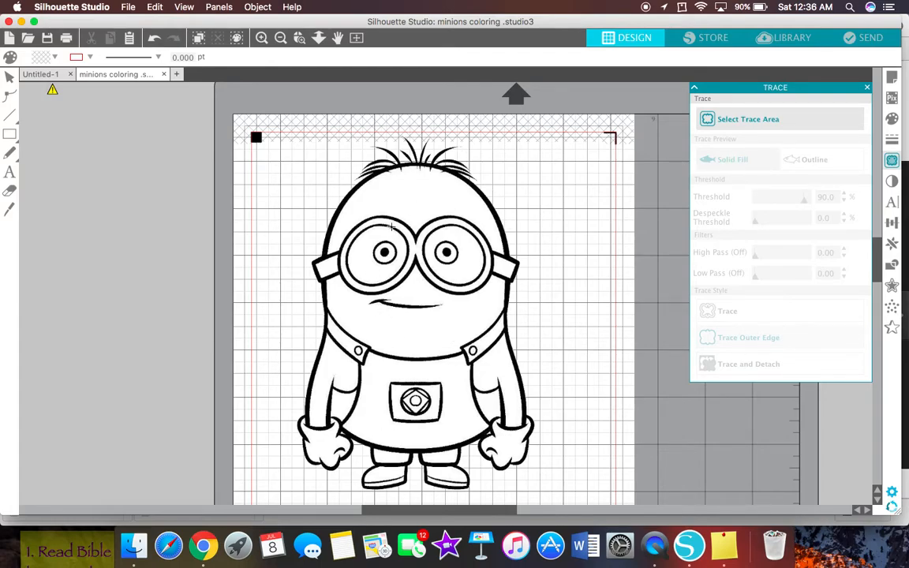
pyautogui.scroll(-1, 316, 200)
pyautogui.moveTo(300, 112)
pyautogui.mouseDown()
pyautogui.moveTo(476, 152)
pyautogui.moveTo(538, 274)
pyautogui.moveTo(534, 465)
pyautogui.moveTo(566, 498)
pyautogui.mouseUp()
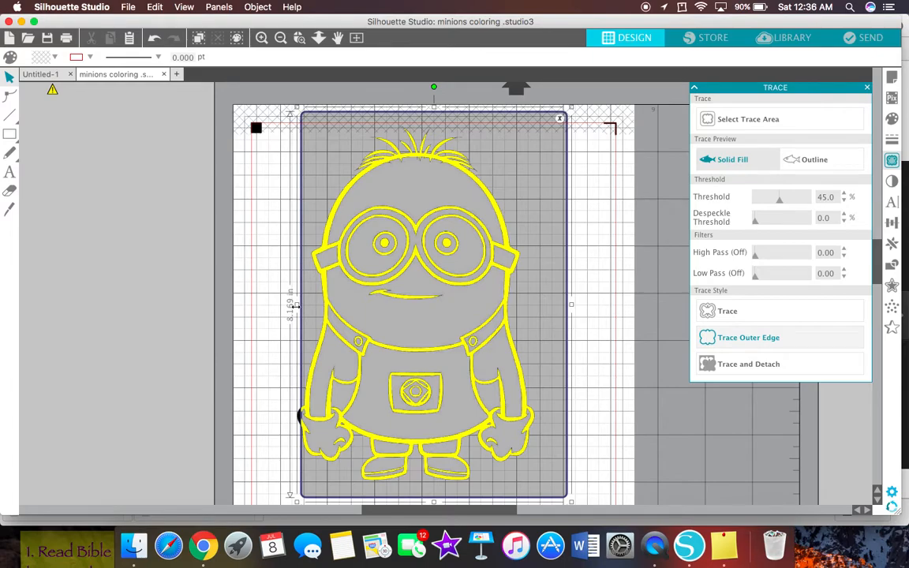
pyautogui.moveTo(295, 304); pyautogui.dragTo(270, 305)
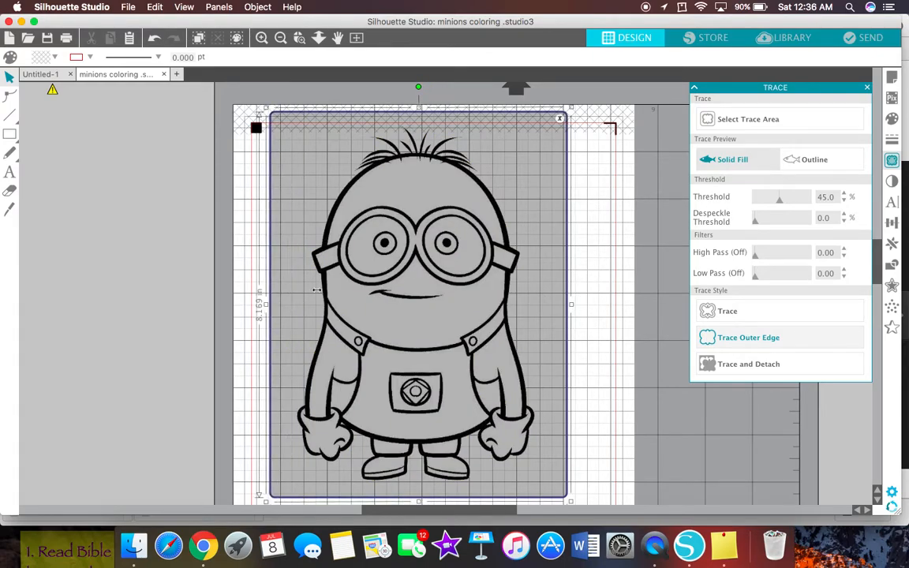
# Step: Raise the resized minion's trace threshold to 84% and check the preview around its hair and face
pyautogui.moveTo(779, 198); pyautogui.dragTo(802, 202)
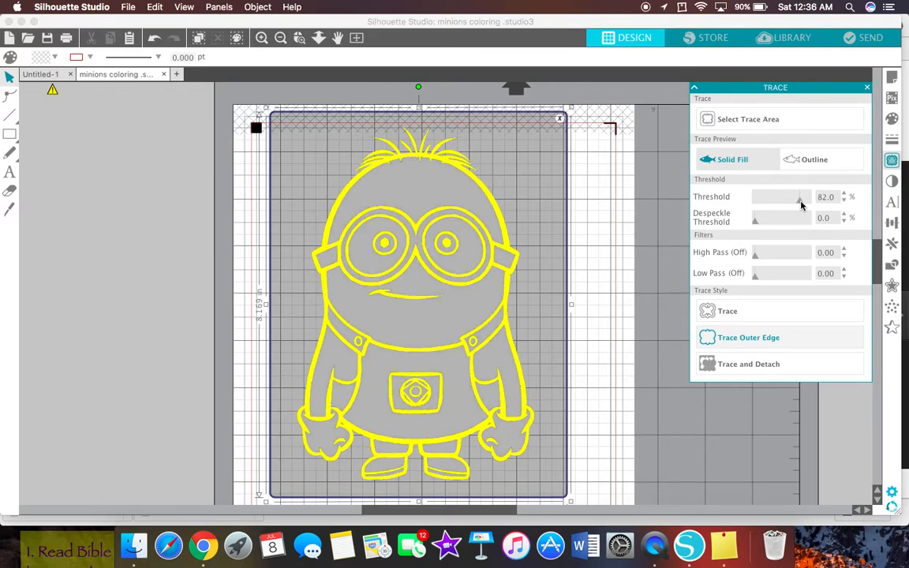
pyautogui.click(263, 39)
pyautogui.click(263, 39)
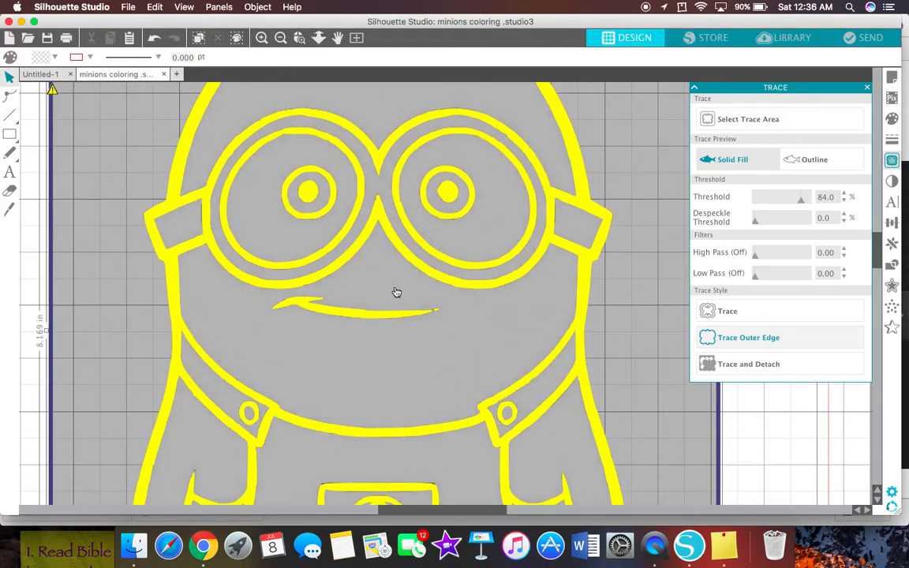
pyautogui.scroll(5, 397, 292)
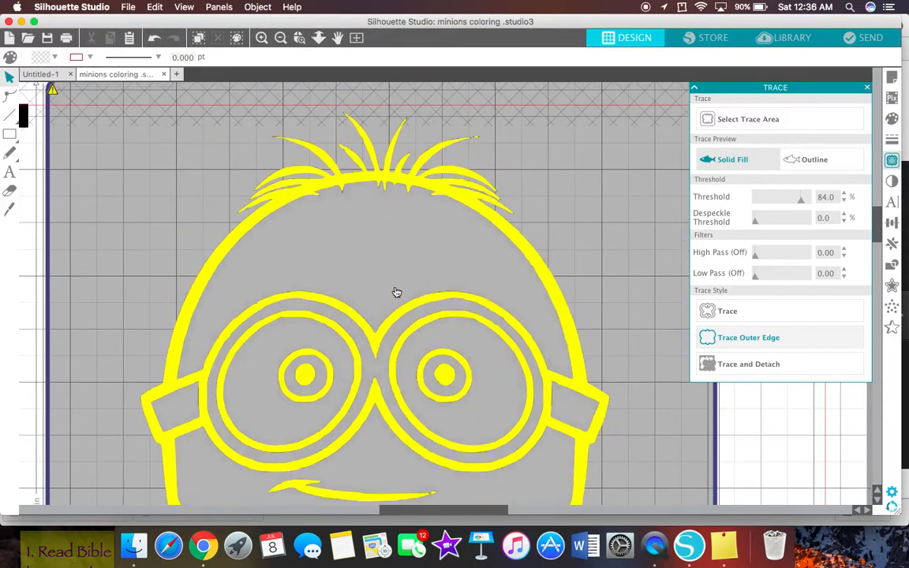
# Step: Increase the trace threshold gradually to 97% to try filling the hair tips completely
pyautogui.click(845, 196)
pyautogui.click(845, 194)
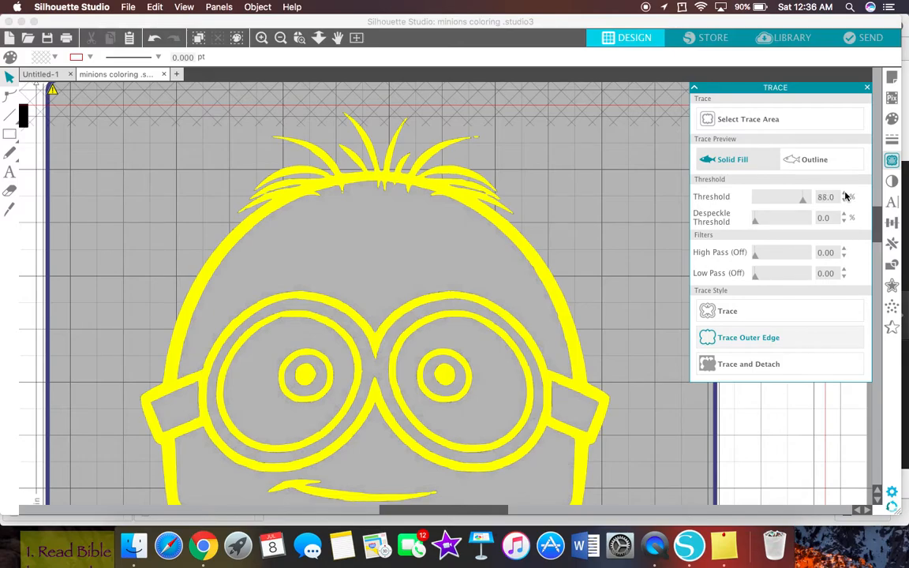
pyautogui.click(846, 194)
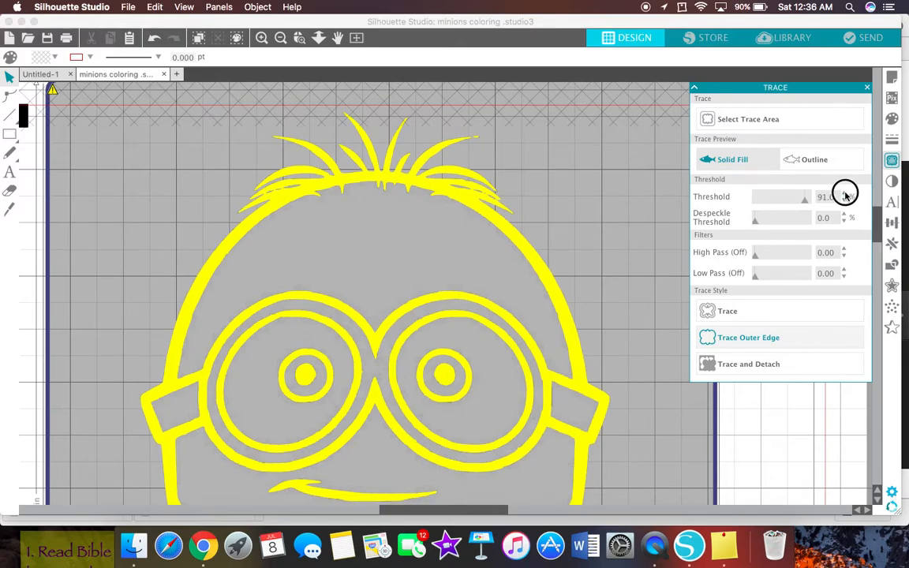
pyautogui.click(845, 194)
pyautogui.click(845, 194)
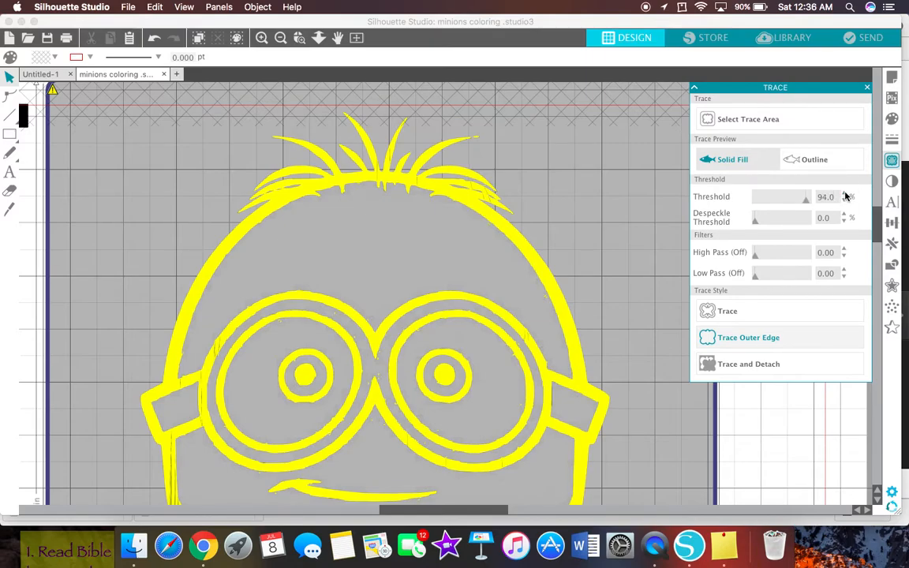
pyautogui.click(846, 194)
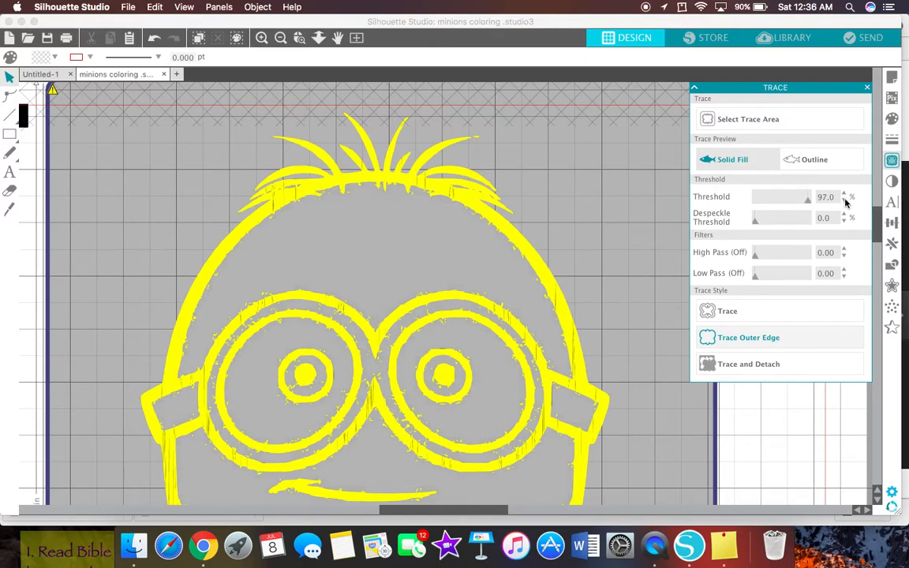
# Step: Lower the trace threshold to 90% and check the preview down to the minion's shoes
pyautogui.click(845, 199)
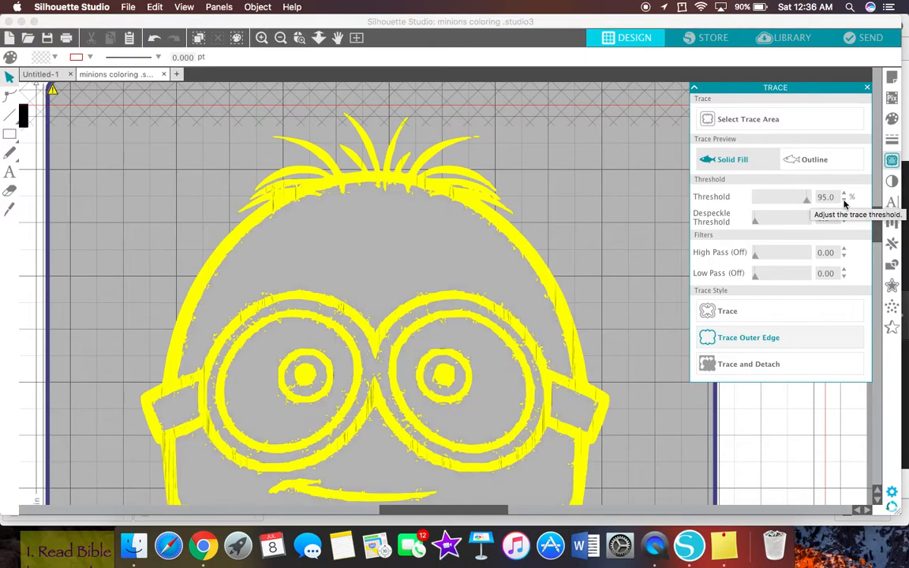
pyautogui.click(845, 202)
pyautogui.click(844, 201)
pyautogui.click(844, 201)
pyautogui.click(844, 202)
pyautogui.click(844, 201)
pyautogui.scroll(-10, 603, 191)
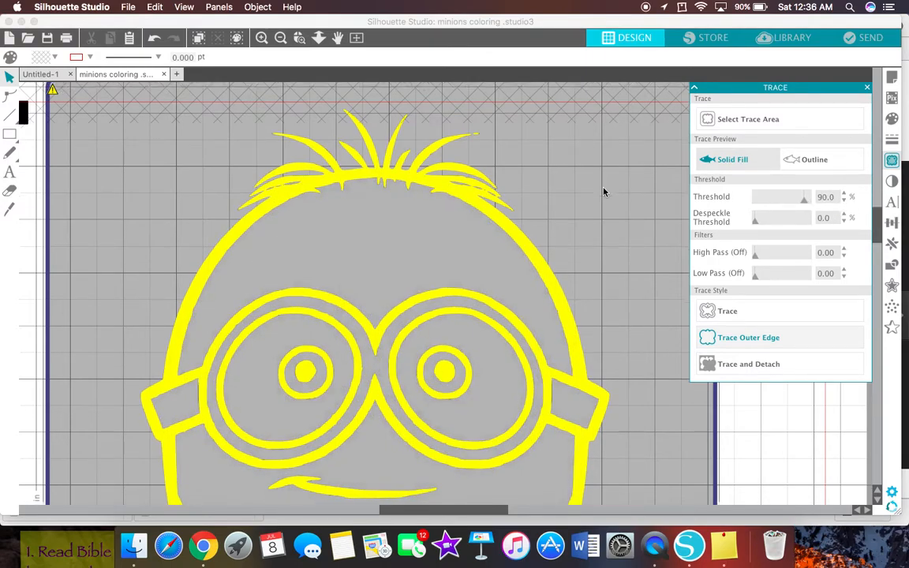
pyautogui.scroll(-4, 603, 191)
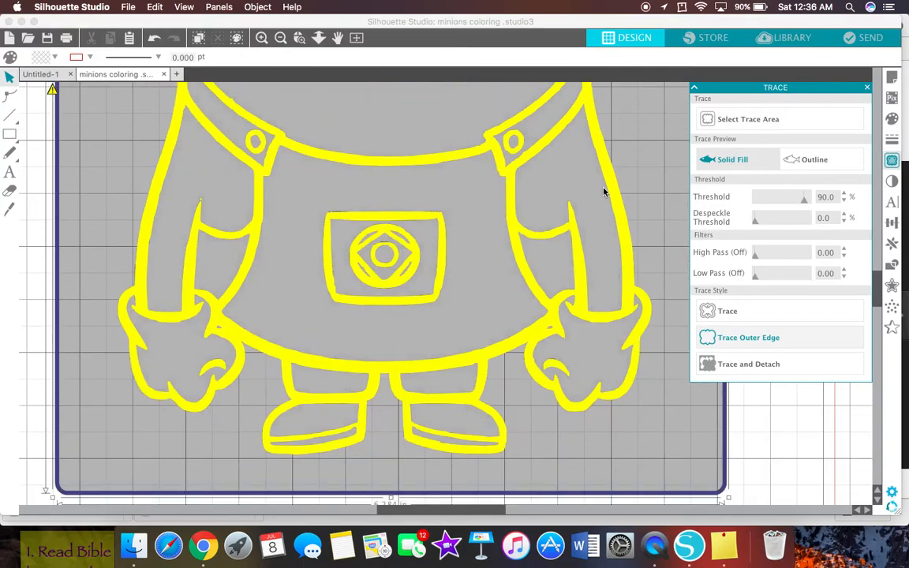
# Step: Trace the minion with the Trace style so that both the inner and outer edges of its lines are outlined
pyautogui.scroll(2, 603, 191)
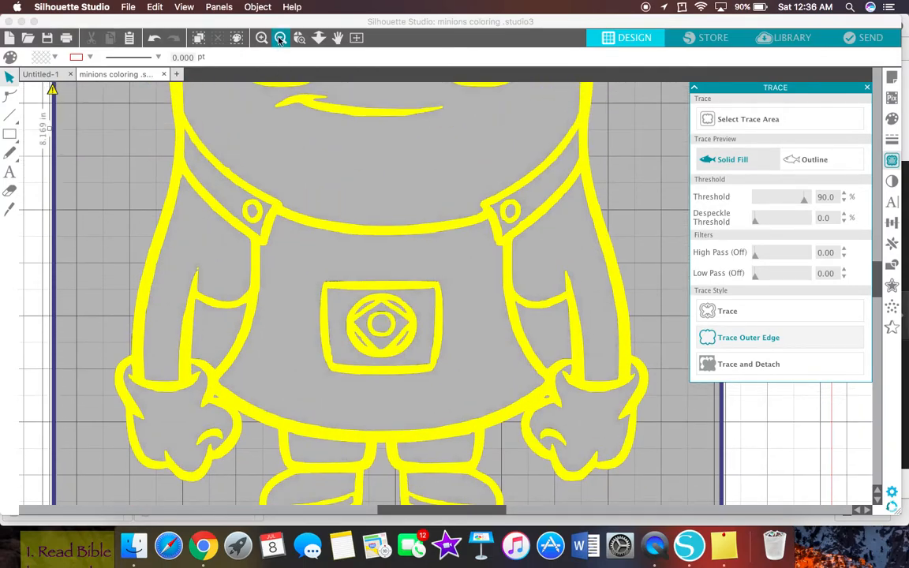
pyautogui.click(711, 313)
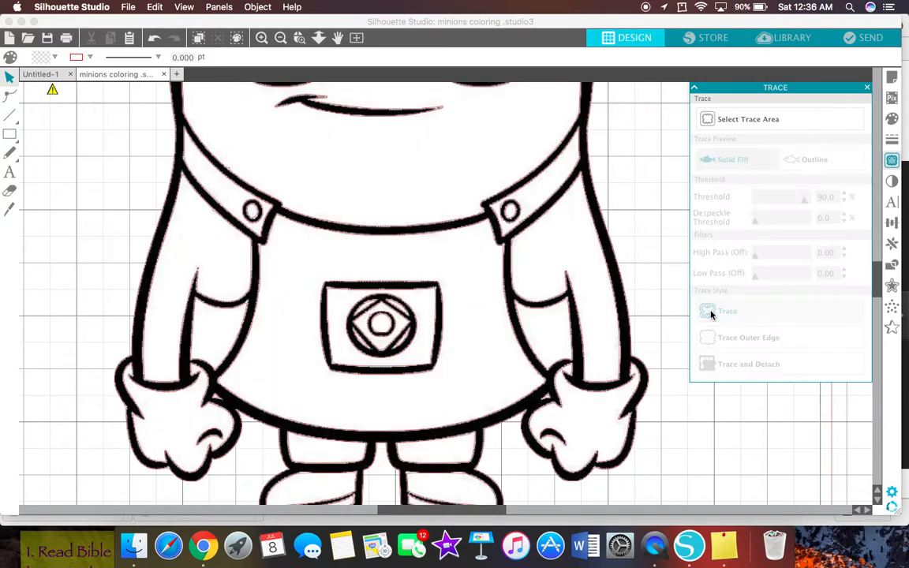
pyautogui.click(281, 38)
pyautogui.click(281, 38)
pyautogui.scroll(3, 391, 109)
pyautogui.scroll(1, 391, 110)
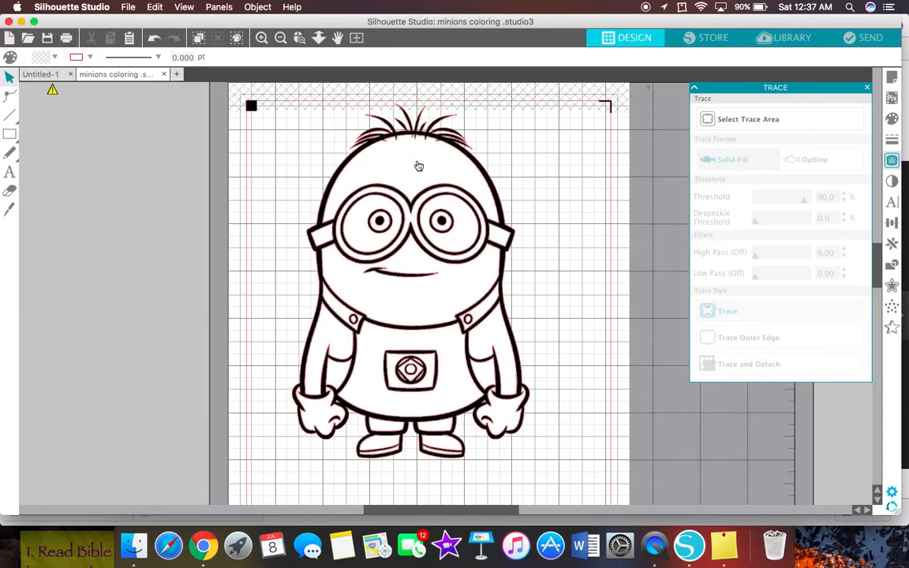
# Step: Move the original minion image off its traced outlines and delete that image
pyautogui.click(464, 199)
pyautogui.moveTo(464, 203)
pyautogui.mouseDown()
pyautogui.moveTo(331, 217)
pyautogui.moveTo(169, 211)
pyautogui.moveTo(155, 194)
pyautogui.mouseUp()
pyautogui.click(192, 164)
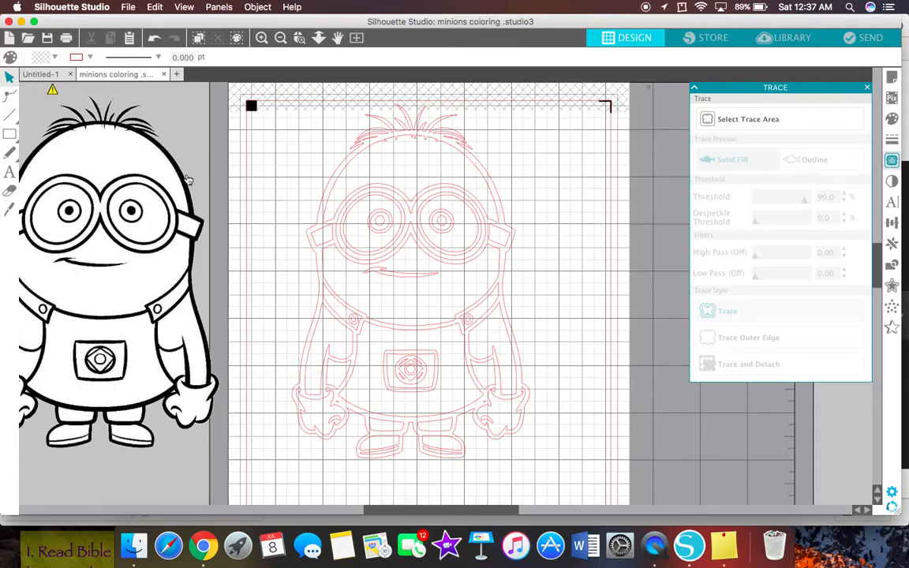
pyautogui.moveTo(180, 177); pyautogui.dragTo(192, 220)
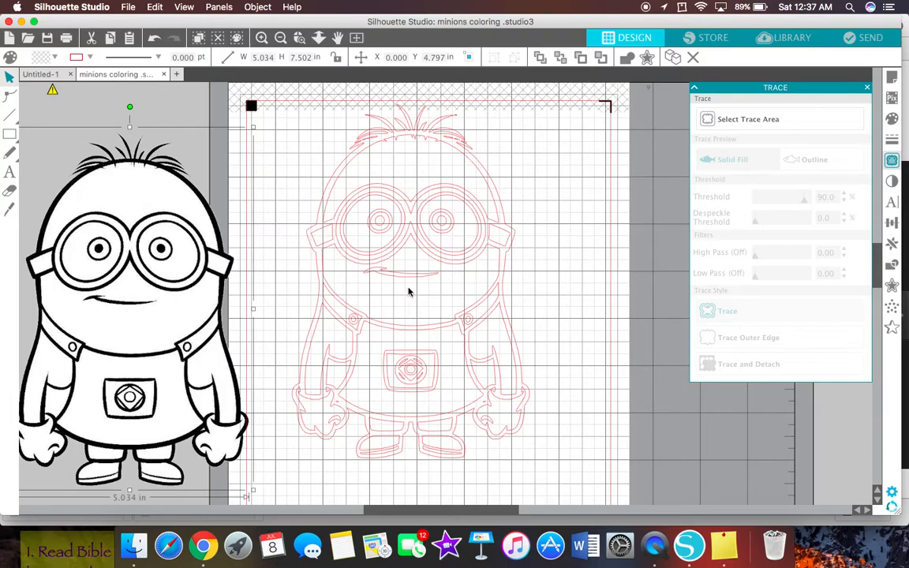
pyautogui.press('Delete')
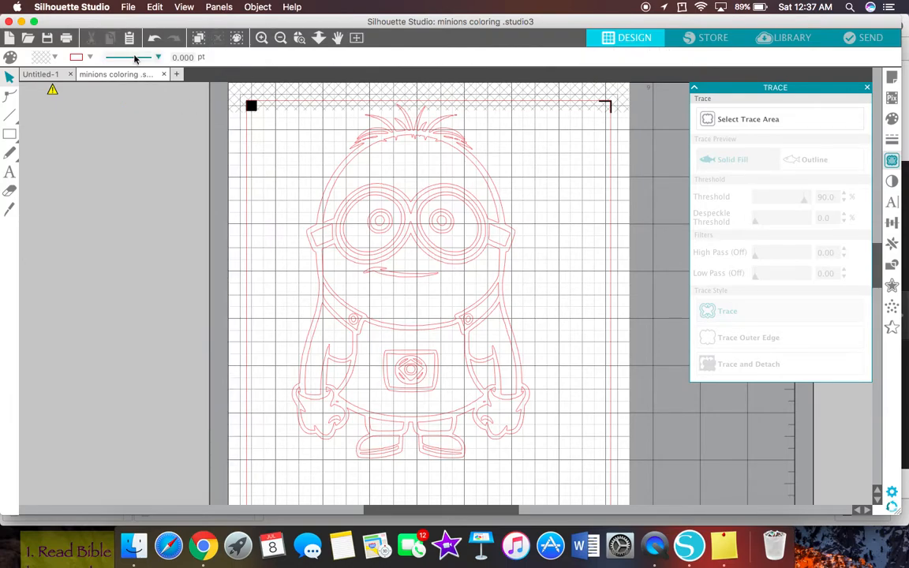
# Step: Open the image despicable-me-2-11.jpg from the Documents folder
pyautogui.click(29, 45)
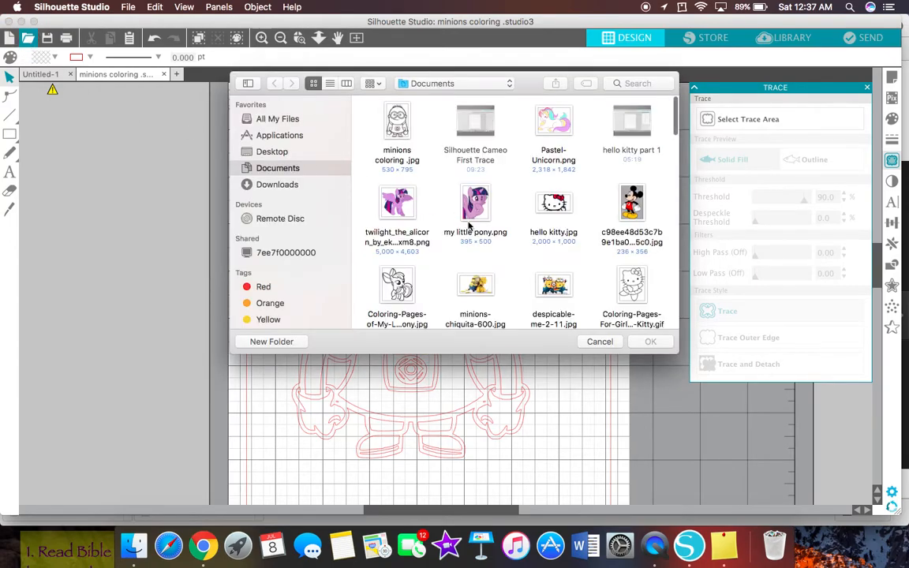
pyautogui.scroll(-2, 469, 227)
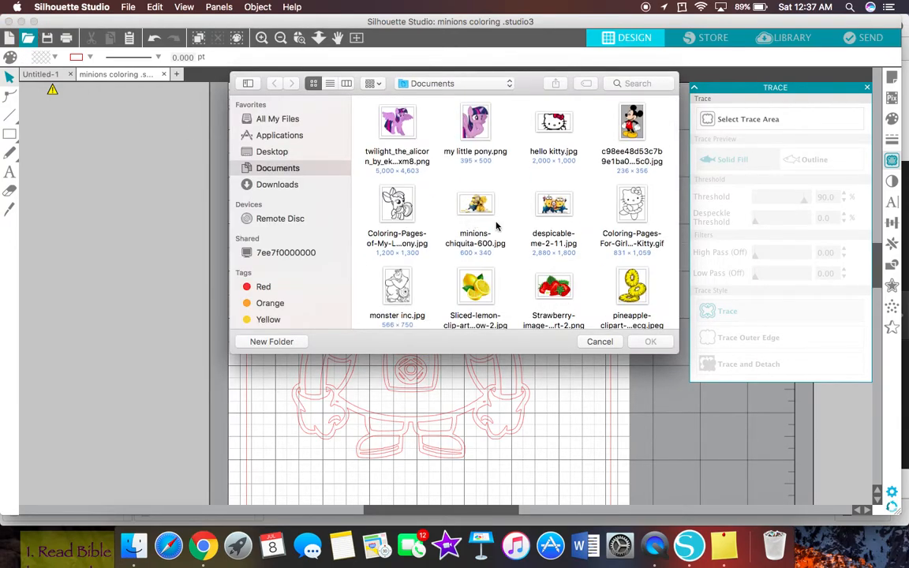
pyautogui.click(555, 205)
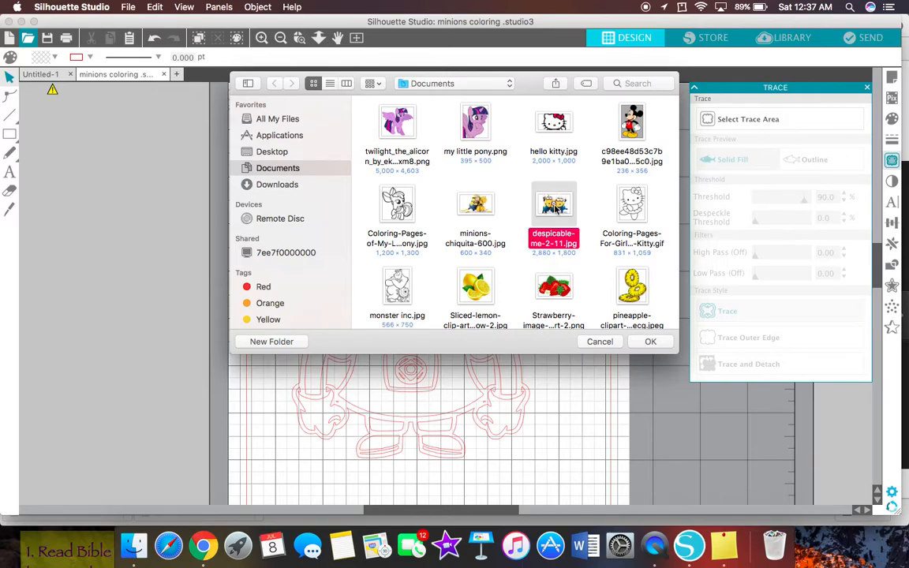
pyautogui.doubleClick(555, 205)
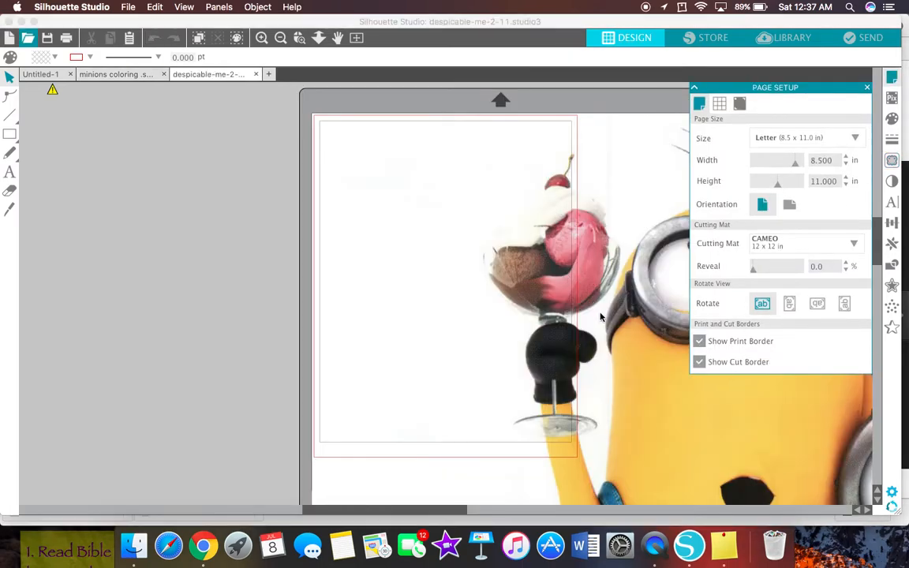
# Step: Shrink the three-minions picture to about 13.61 by 8.51 in and position it over the page
pyautogui.moveTo(633, 306); pyautogui.dragTo(373, 333)
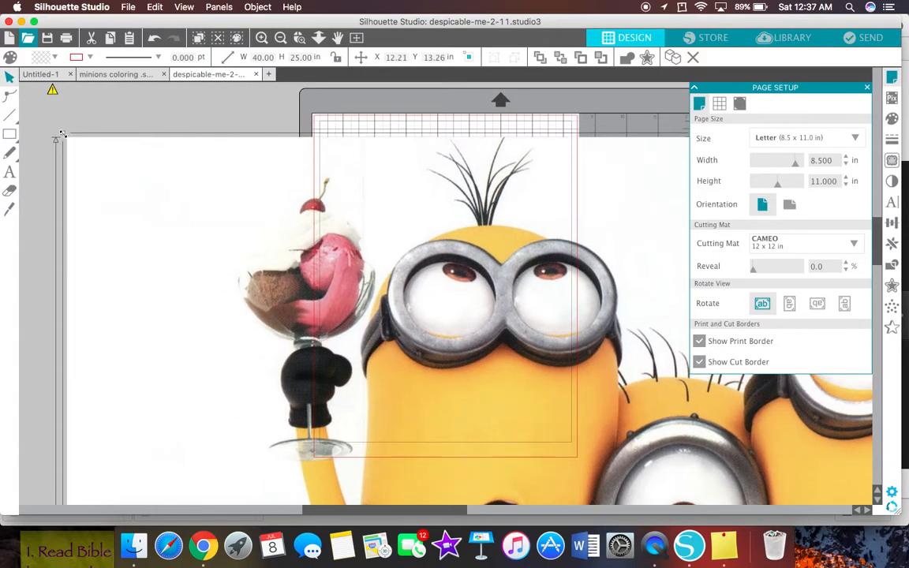
pyautogui.moveTo(87, 145); pyautogui.dragTo(667, 406)
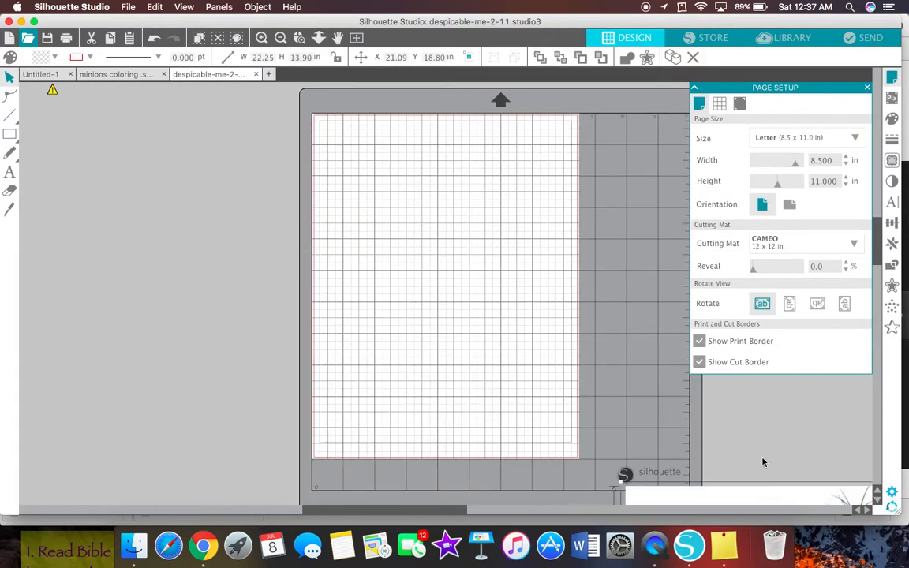
pyautogui.moveTo(767, 500); pyautogui.dragTo(70, 128)
pyautogui.moveTo(572, 119); pyautogui.dragTo(359, 302)
pyautogui.moveTo(224, 319); pyautogui.dragTo(538, 179)
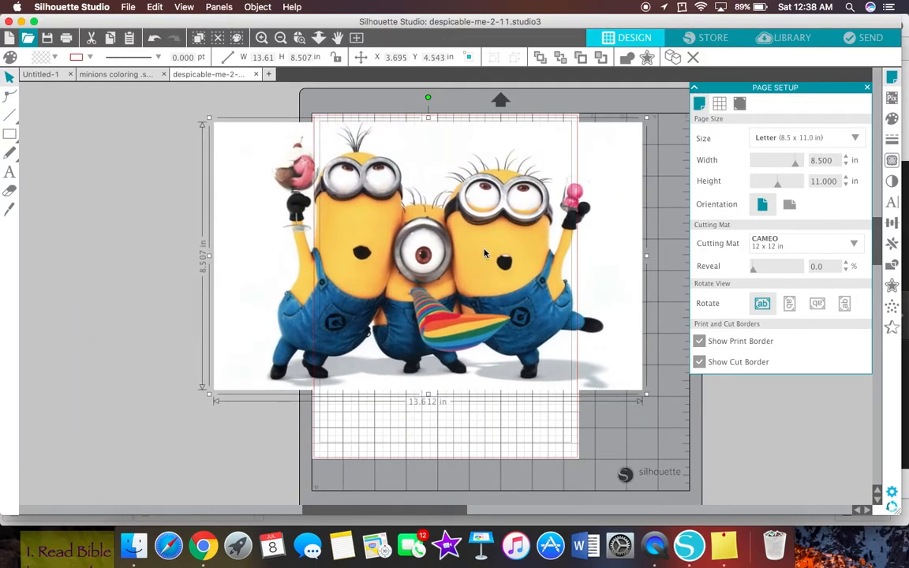
# Step: Copy the three-minions picture and paste it into the minions coloring document
pyautogui.rightClick(485, 253)
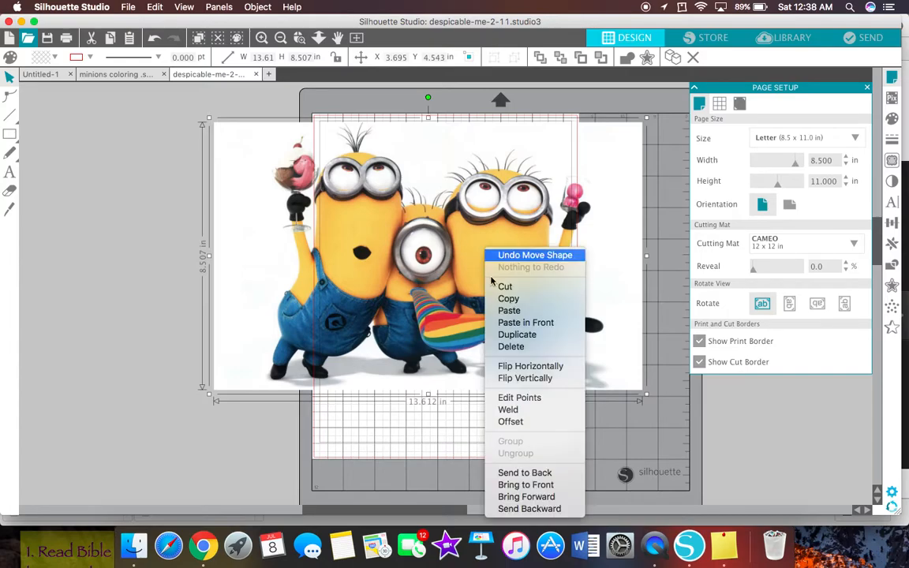
pyautogui.click(541, 300)
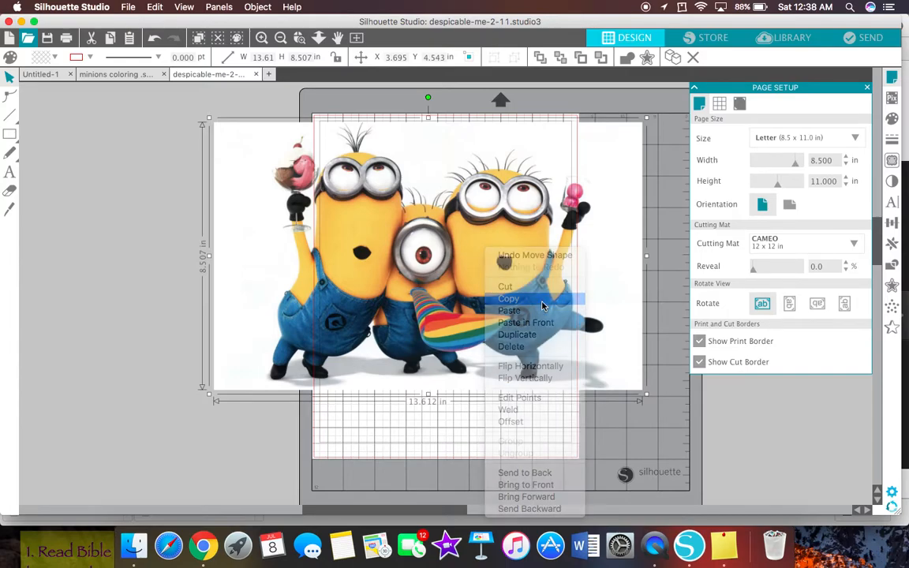
pyautogui.click(123, 75)
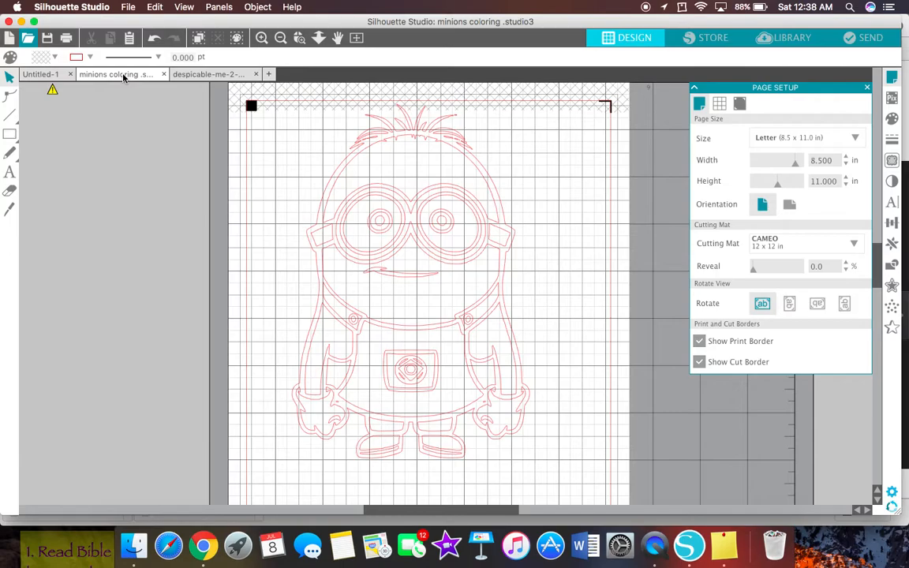
pyautogui.rightClick(93, 162)
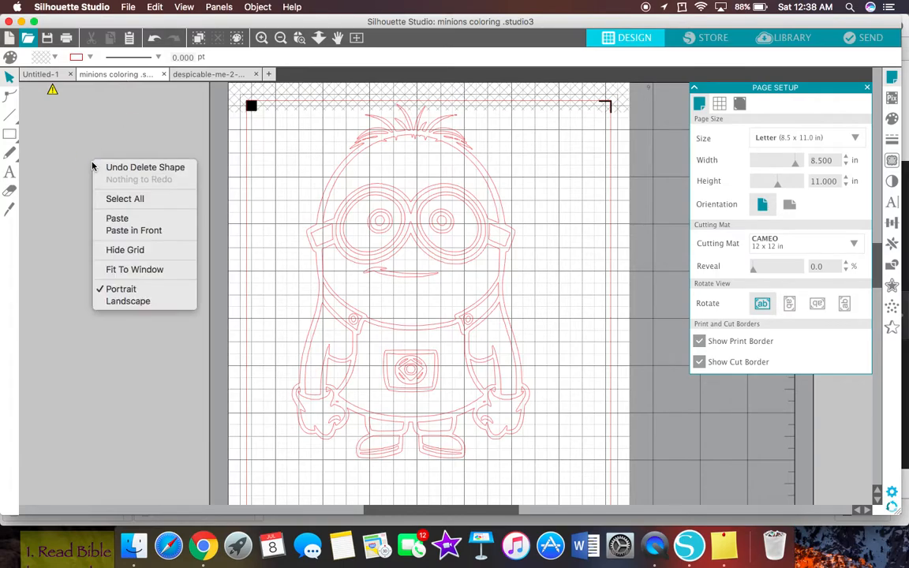
pyautogui.click(117, 219)
# Step: Shrink the pasted picture to about 5.27 by 3.30 in and place it beside the traced minion as a color reference
pyautogui.moveTo(78, 93); pyautogui.dragTo(413, 302)
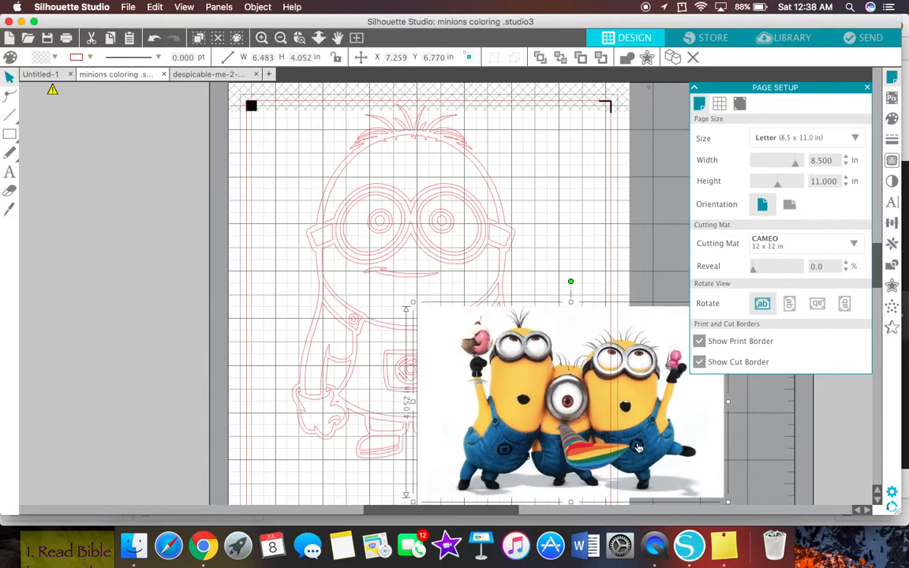
pyautogui.moveTo(585, 410); pyautogui.dragTo(179, 213)
pyautogui.moveTo(316, 106); pyautogui.dragTo(259, 143)
pyautogui.moveTo(202, 239); pyautogui.dragTo(222, 207)
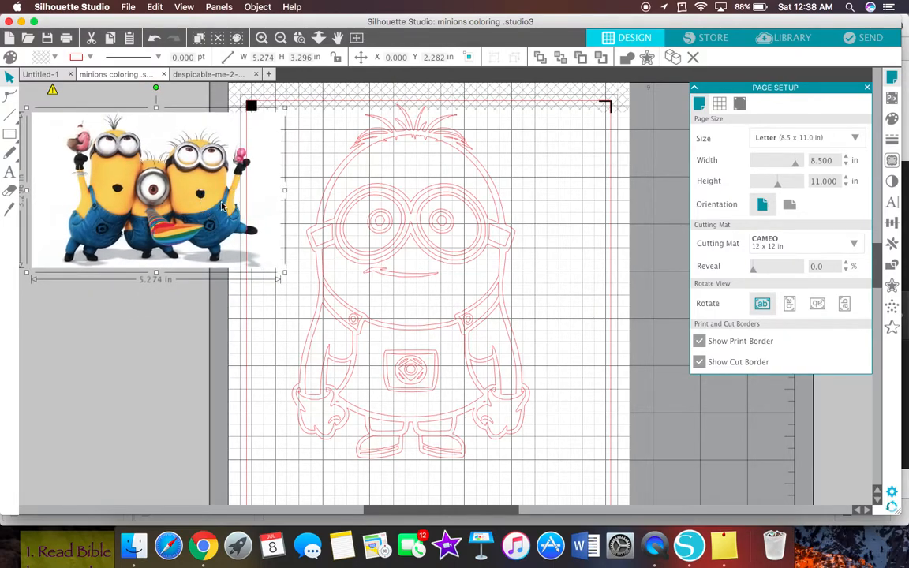
pyautogui.moveTo(209, 219); pyautogui.dragTo(201, 213)
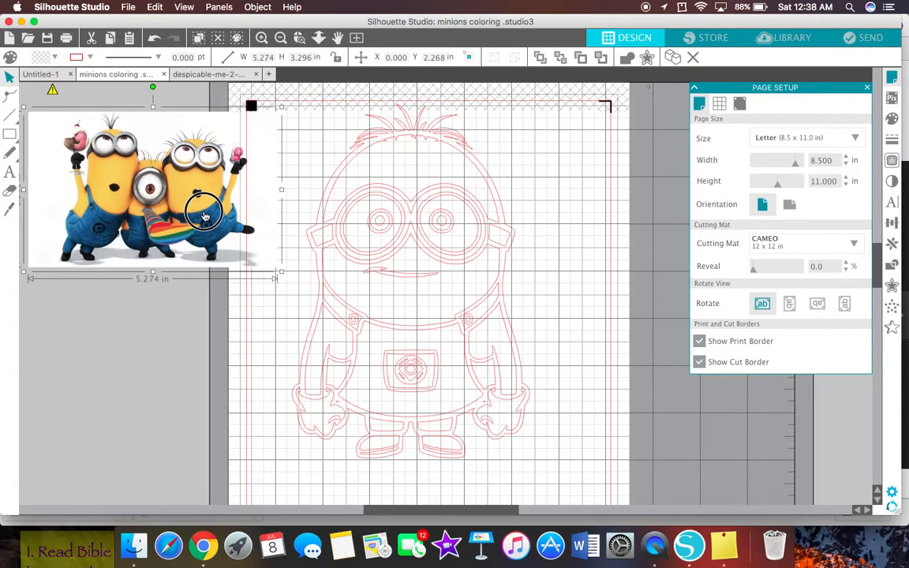
pyautogui.click(528, 230)
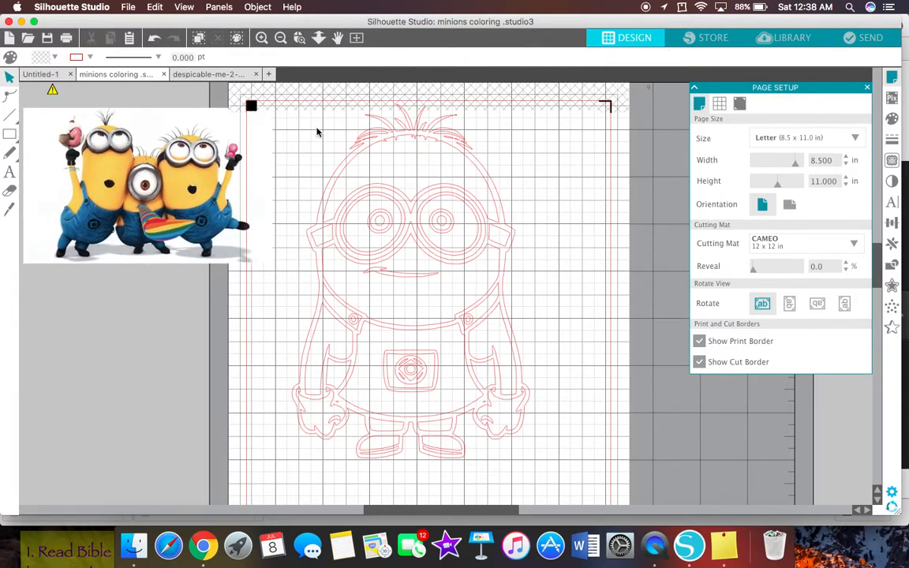
# Step: Try filling the whole minion tracing with black as one compound shape, and undo the fill
pyautogui.moveTo(305, 91); pyautogui.dragTo(321, 266)
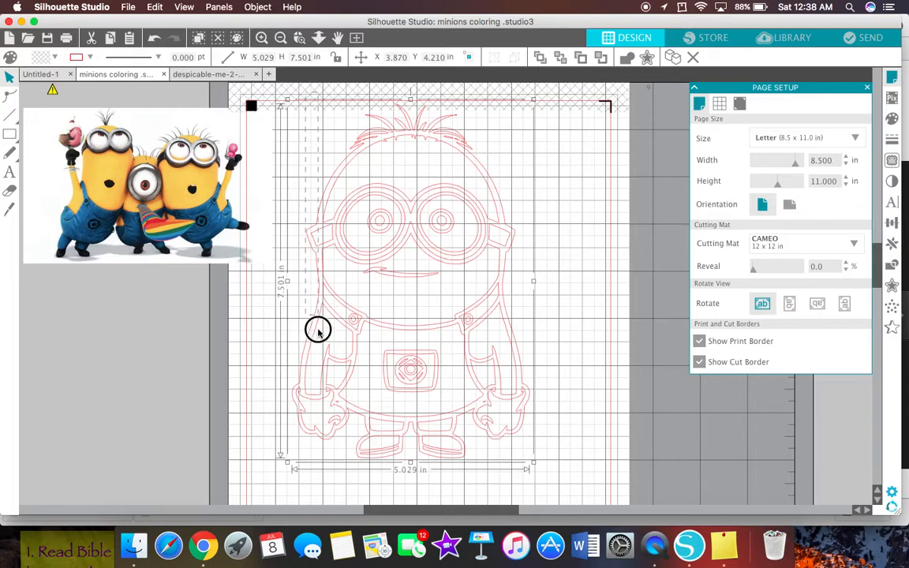
pyautogui.rightClick(513, 352)
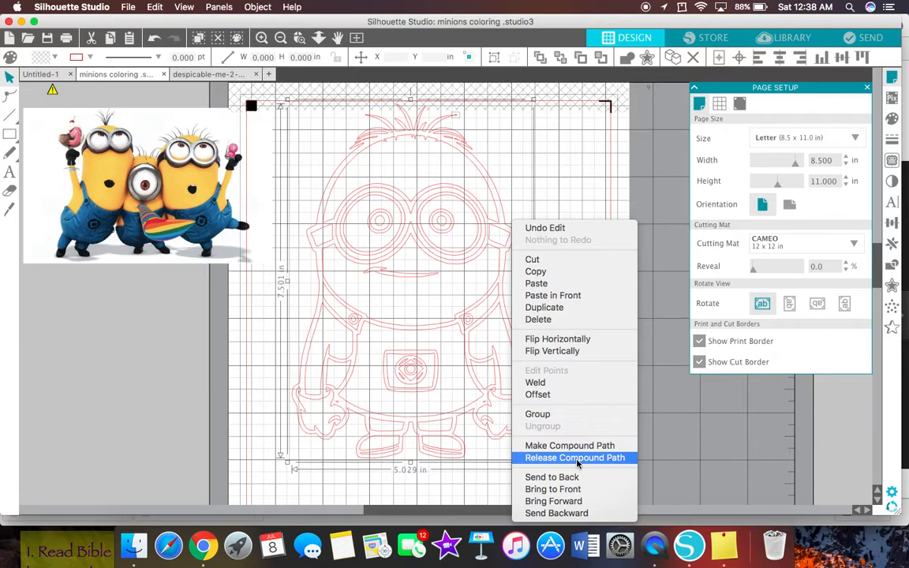
pyautogui.click(562, 131)
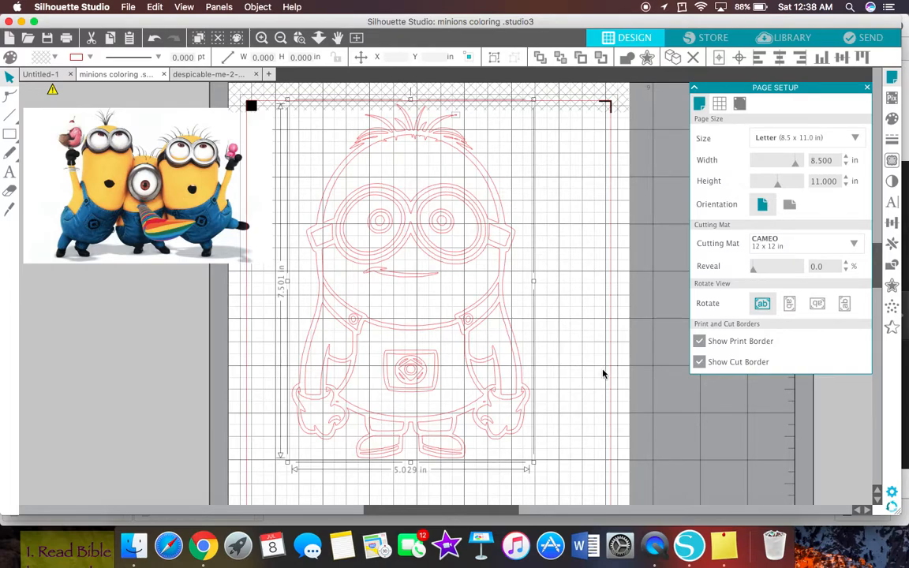
pyautogui.click(893, 121)
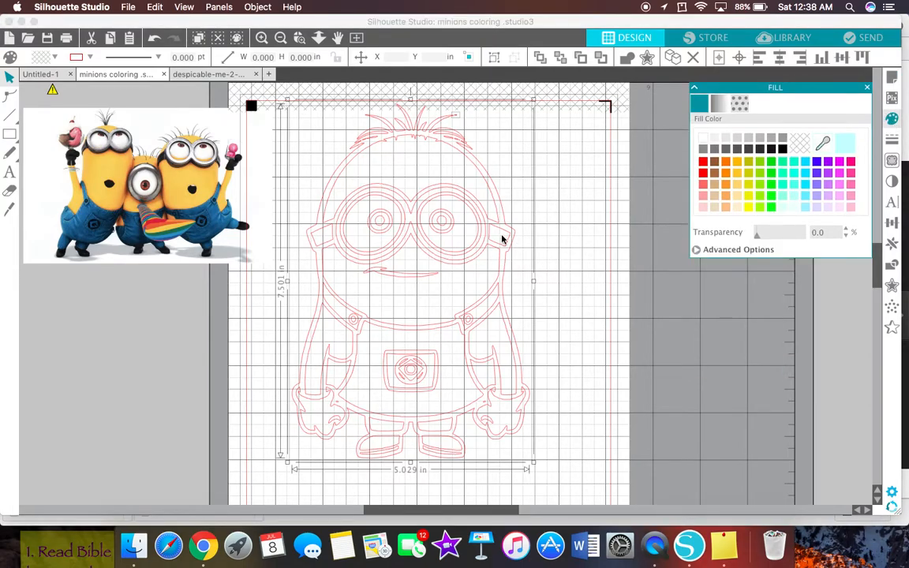
pyautogui.click(783, 149)
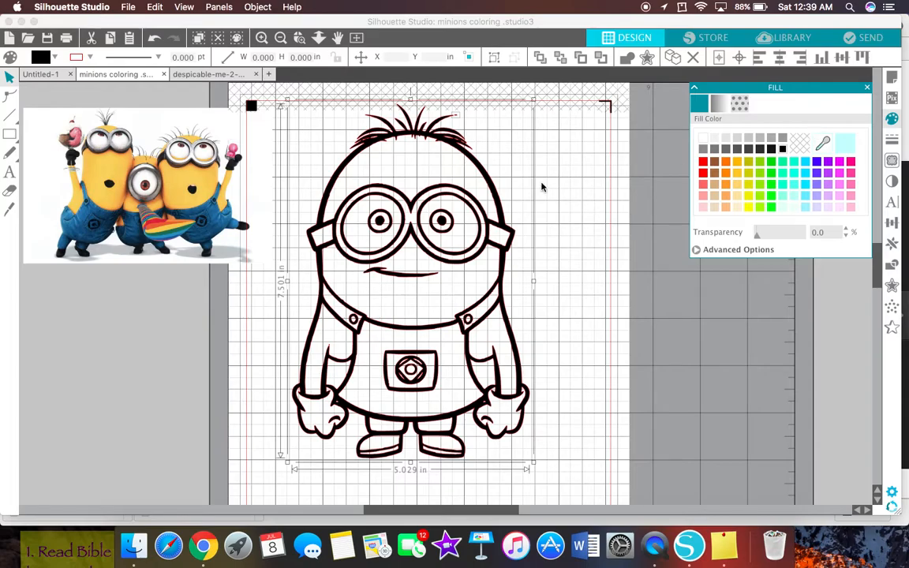
pyautogui.click(158, 40)
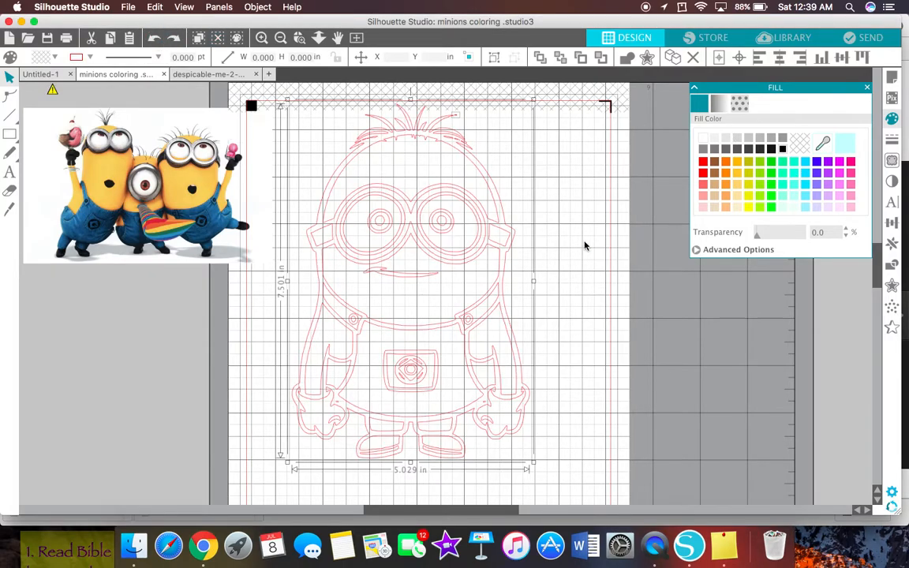
# Step: Select the entire minion tracing and release its compound path into separate shapes
pyautogui.click(558, 248)
pyautogui.click(343, 274)
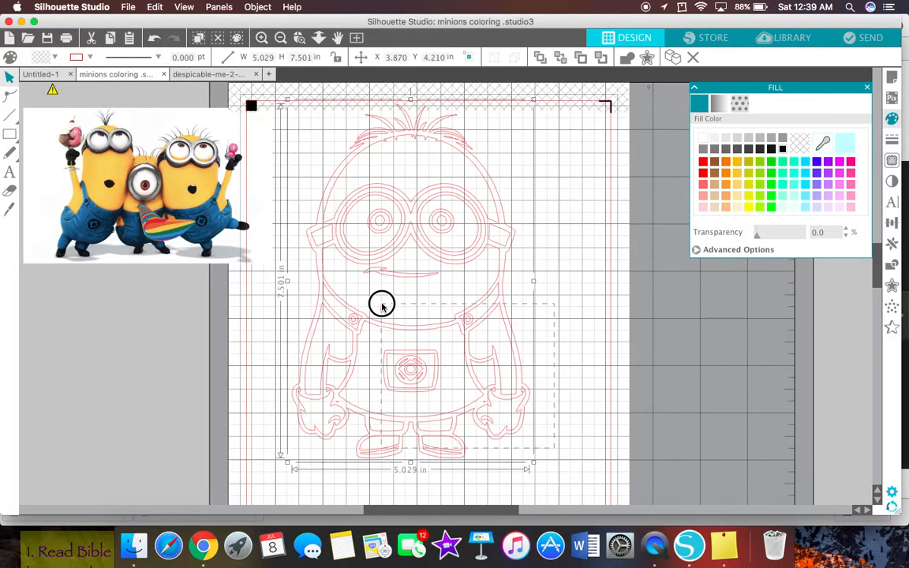
pyautogui.rightClick(342, 169)
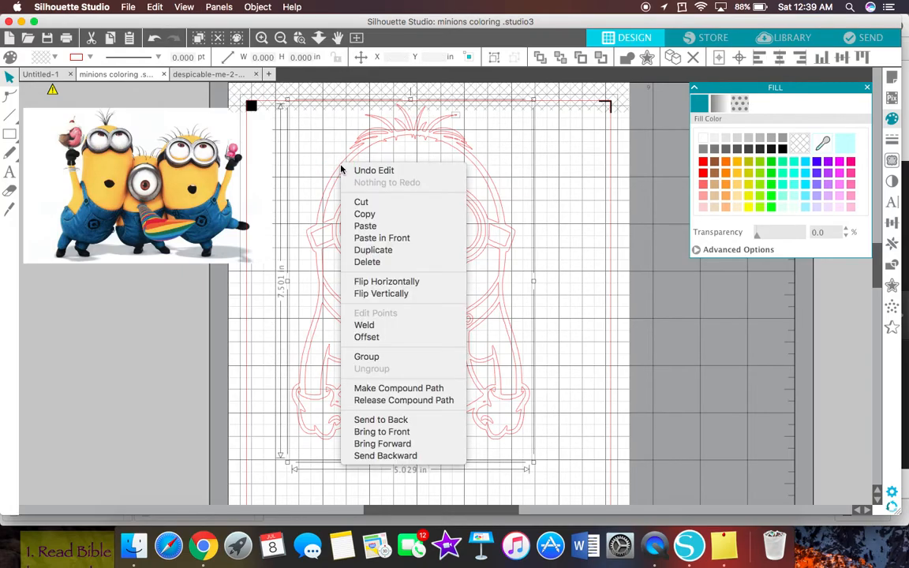
pyautogui.click(440, 401)
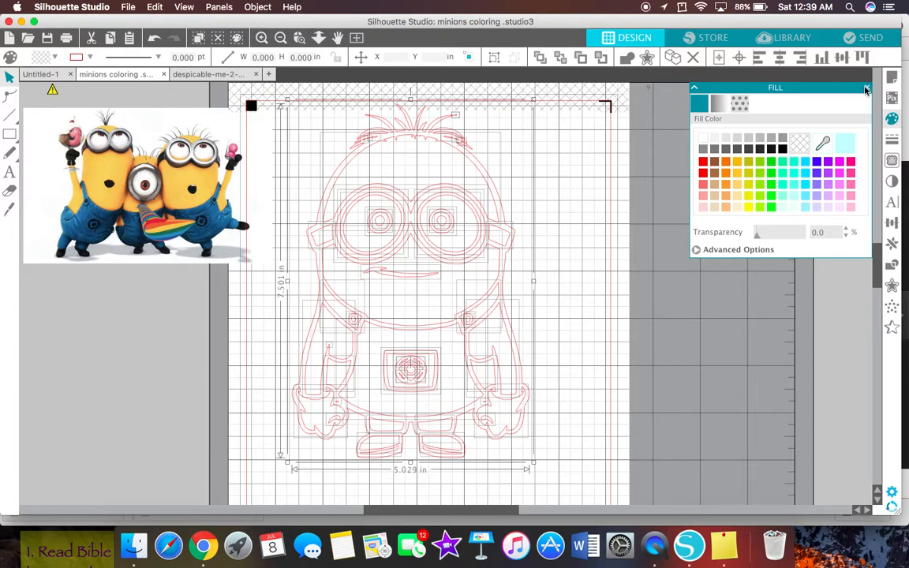
# Step: Move the three-minions reference picture farther away from the traced minion and deselect it
pyautogui.click(181, 166)
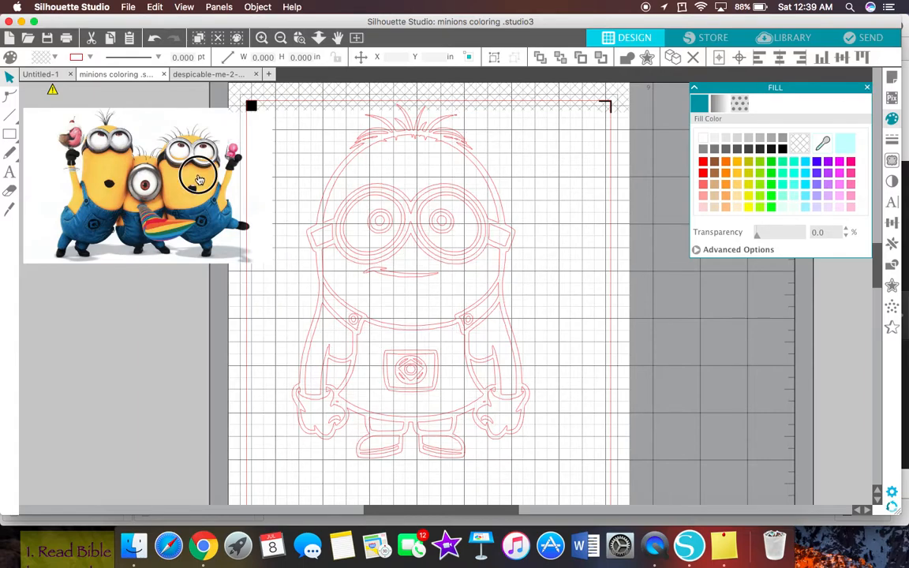
pyautogui.moveTo(182, 171); pyautogui.dragTo(166, 163)
pyautogui.press('Escape')
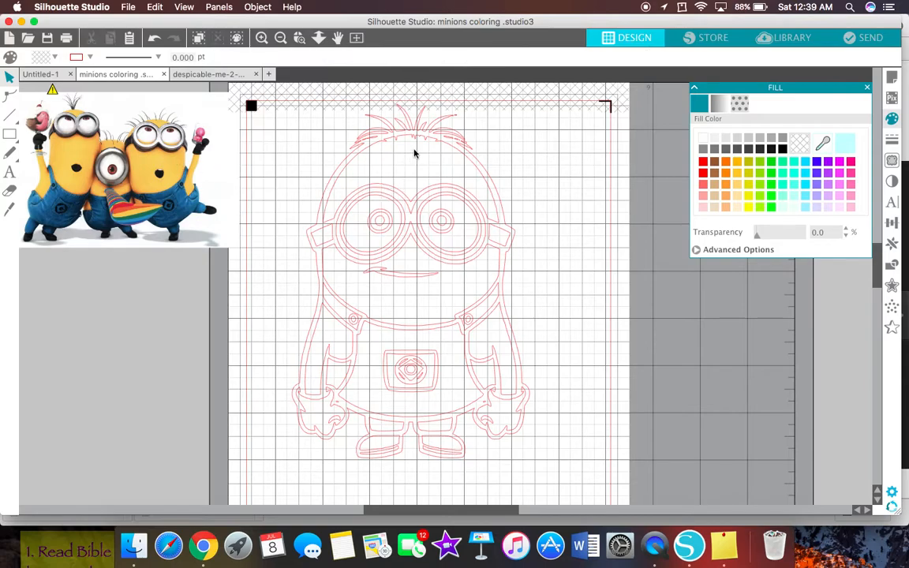
# Step: Separate the minion's outer outline from the inner shapes by moving it sideways, partly off the page
pyautogui.click(262, 38)
pyautogui.scroll(3, 194, 183)
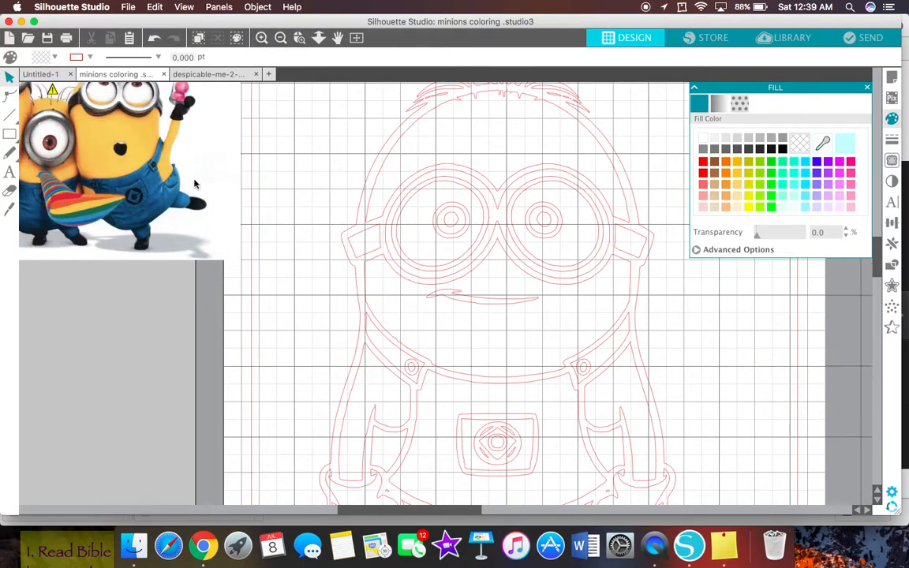
pyautogui.scroll(3, 195, 183)
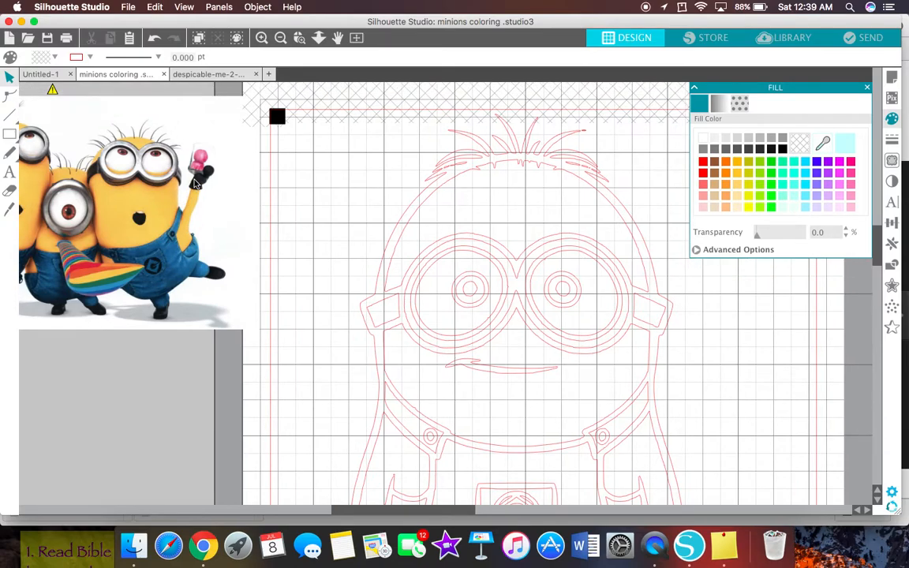
pyautogui.click(442, 191)
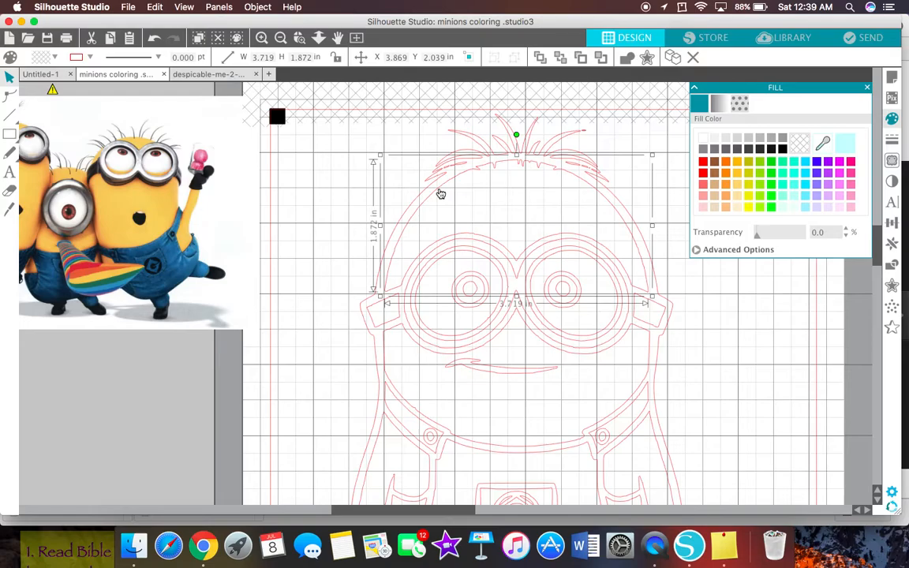
pyautogui.click(342, 252)
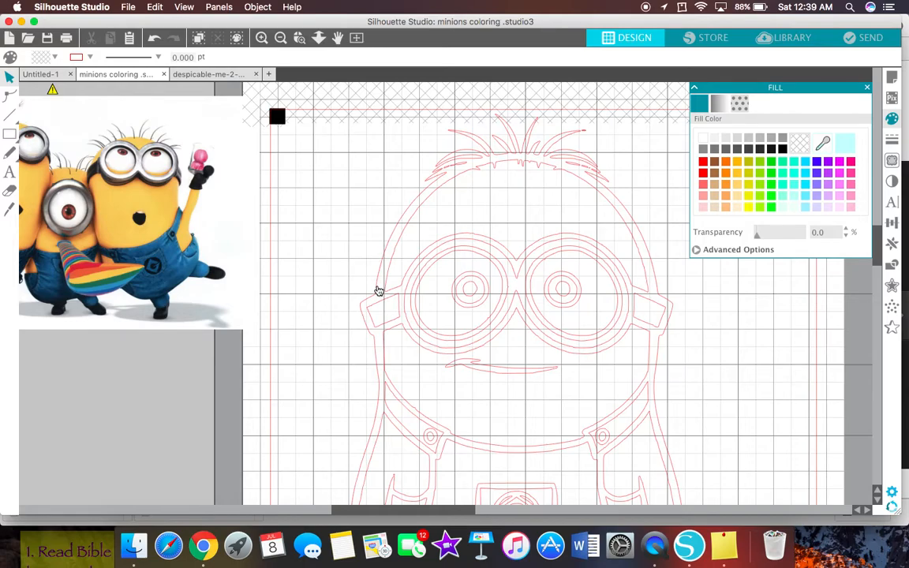
pyautogui.click(379, 291)
pyautogui.moveTo(377, 291)
pyautogui.mouseDown()
pyautogui.moveTo(258, 282)
pyautogui.moveTo(157, 289)
pyautogui.mouseUp()
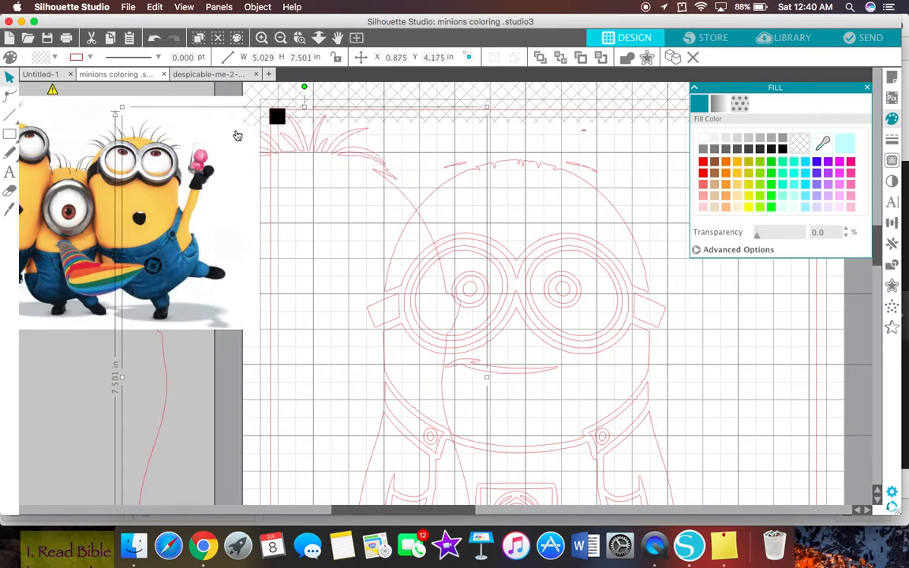
# Step: Shrink the three-minions reference picture to about 3.87 by 2.42 in and move it farther from the page
pyautogui.click(281, 37)
pyautogui.click(169, 270)
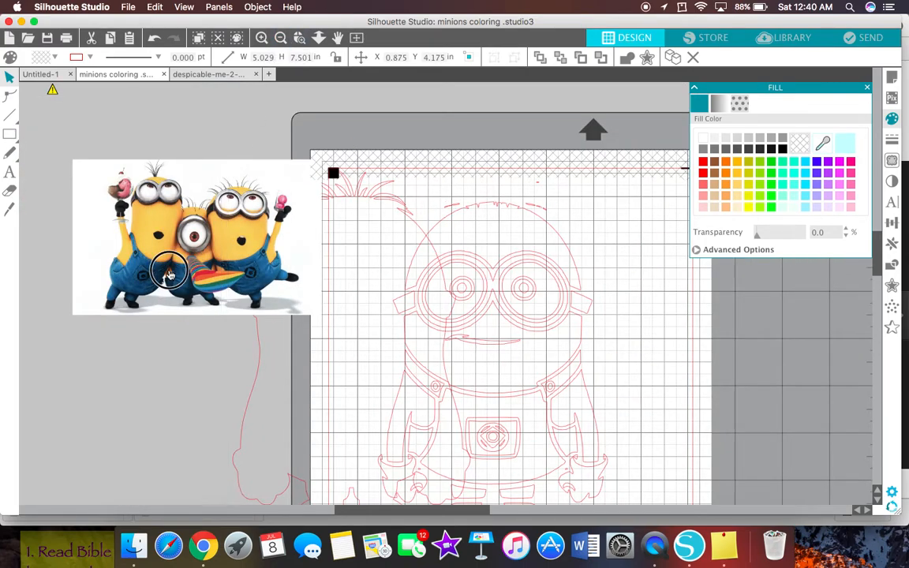
pyautogui.moveTo(169, 274); pyautogui.dragTo(131, 238)
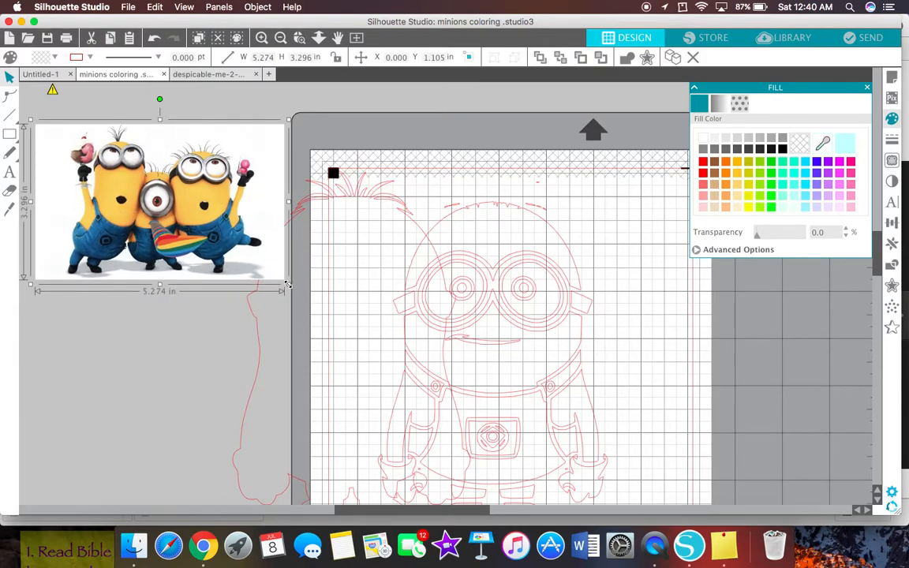
pyautogui.moveTo(286, 281); pyautogui.dragTo(221, 243)
pyautogui.moveTo(180, 192); pyautogui.dragTo(166, 152)
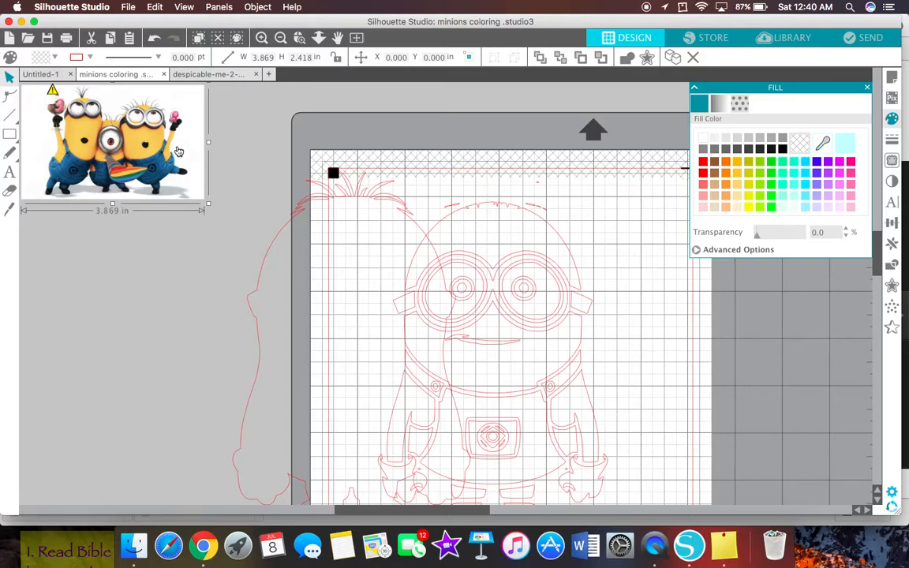
# Step: Fill the detached outer outline with black and place this silhouette off the page below the reference picture
pyautogui.moveTo(353, 202); pyautogui.dragTo(290, 125)
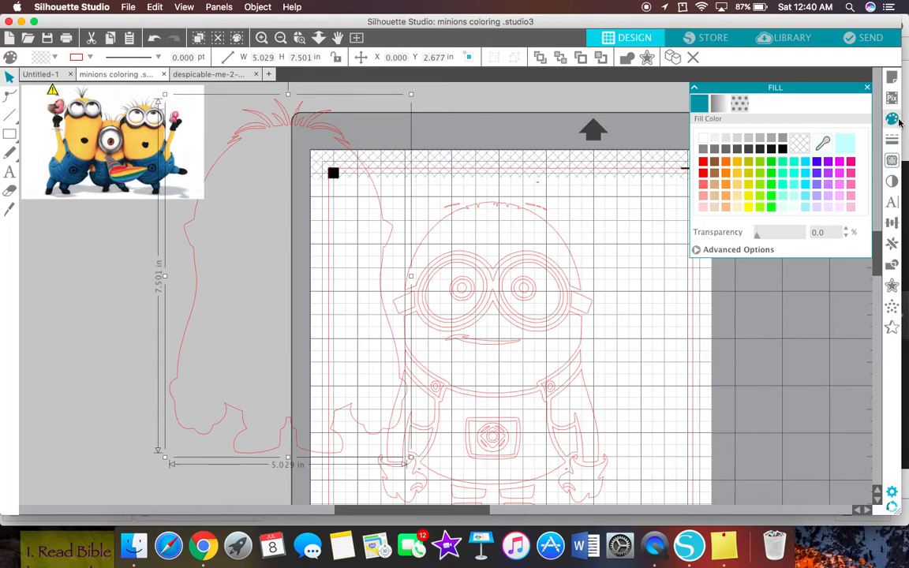
pyautogui.click(783, 149)
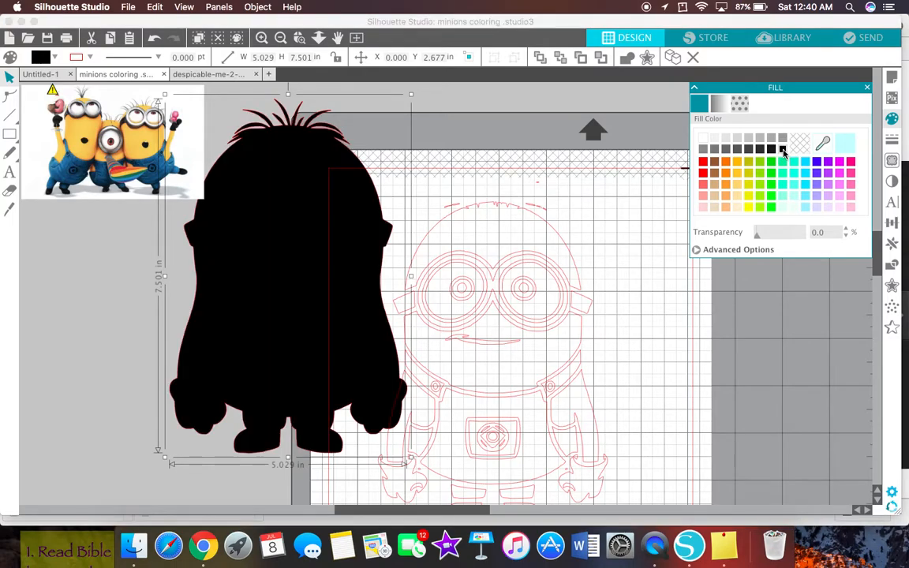
pyautogui.click(305, 298)
pyautogui.click(291, 285)
pyautogui.moveTo(291, 284); pyautogui.dragTo(162, 365)
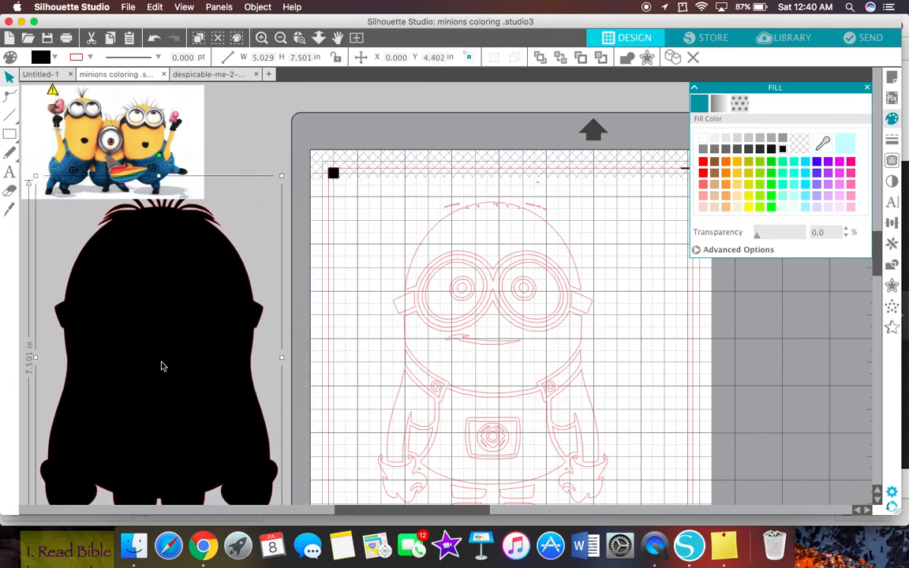
pyautogui.moveTo(161, 366)
pyautogui.mouseDown()
pyautogui.moveTo(168, 376)
pyautogui.moveTo(136, 391)
pyautogui.moveTo(155, 365)
pyautogui.mouseUp()
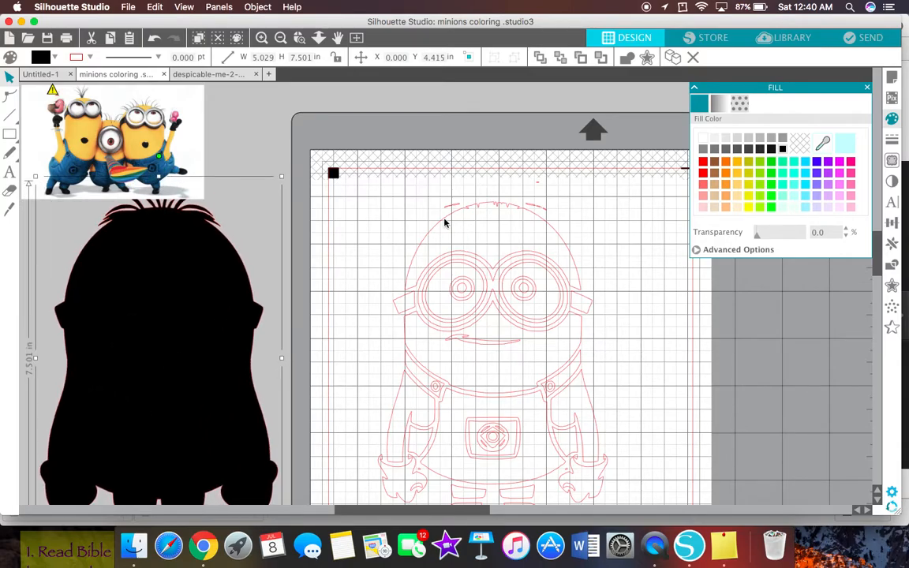
# Step: Delete the small stray hair fragments around the top of the traced minion's head
pyautogui.click(261, 37)
pyautogui.scroll(3, 471, 217)
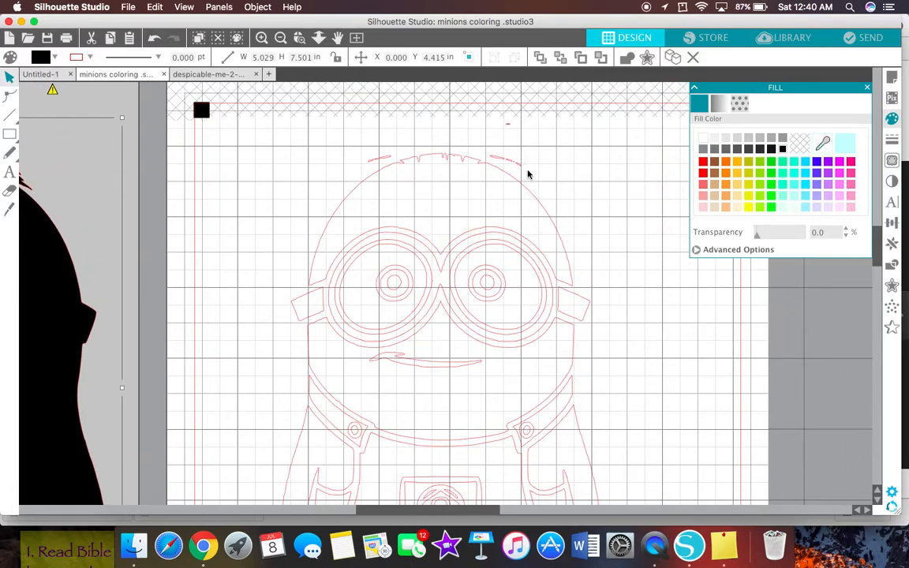
pyautogui.moveTo(529, 166); pyautogui.dragTo(502, 118)
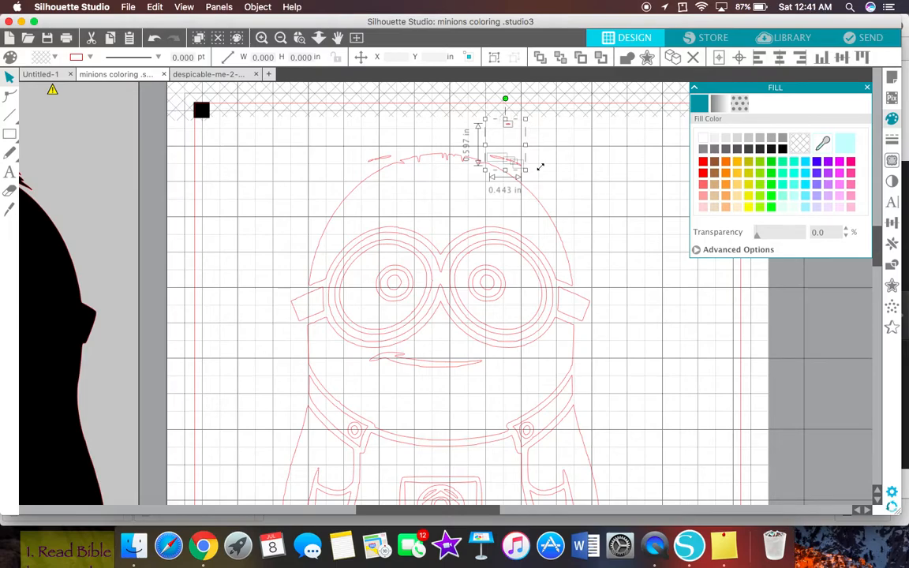
pyautogui.click(532, 135)
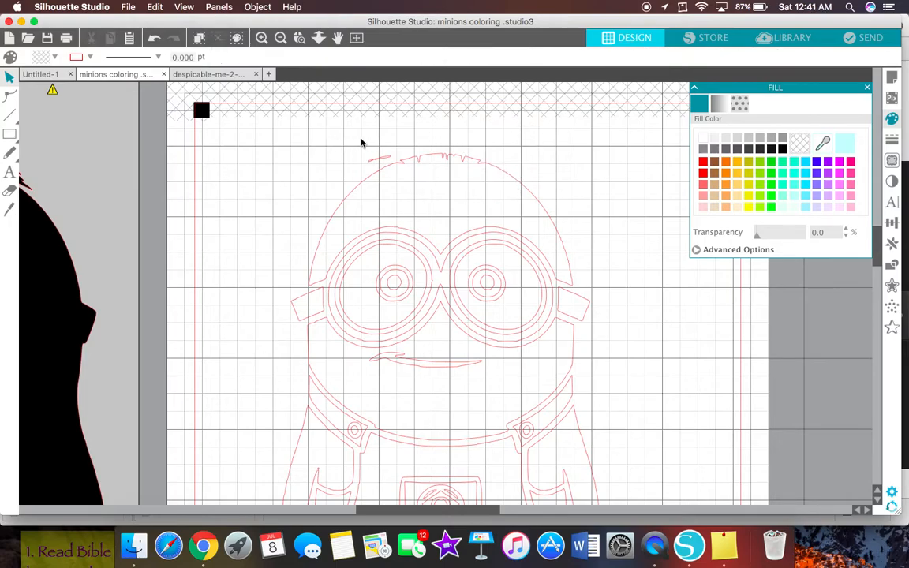
pyautogui.moveTo(361, 143); pyautogui.dragTo(386, 158)
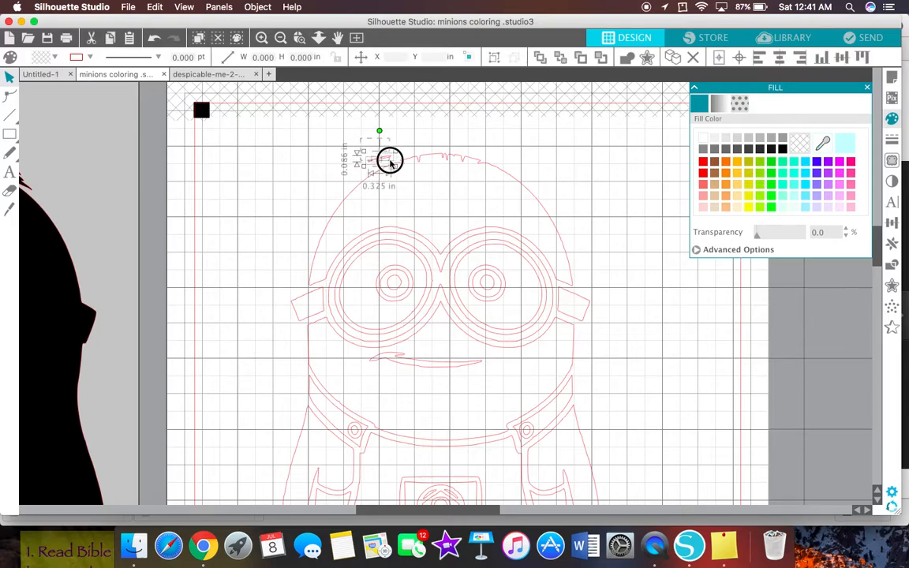
pyautogui.press('Delete')
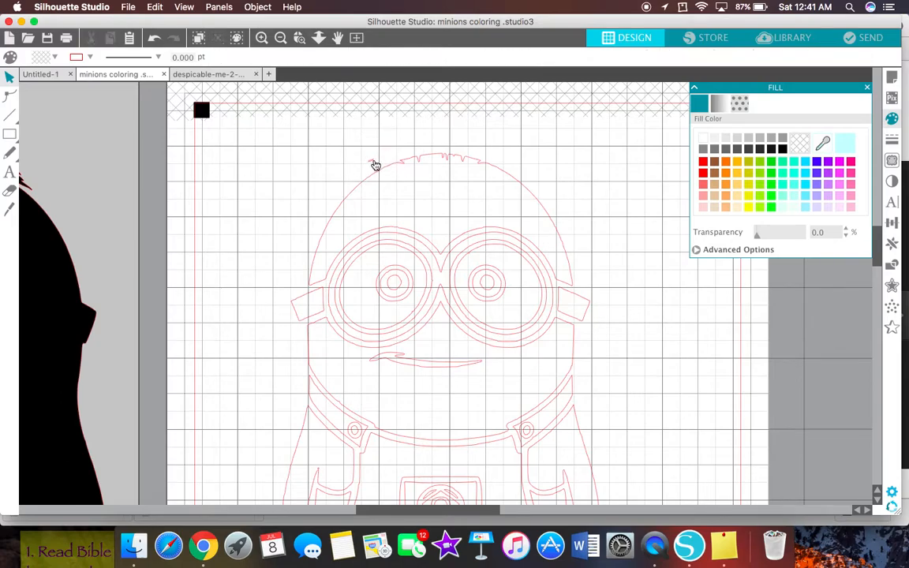
pyautogui.click(374, 163)
pyautogui.press('Delete')
# Step: Delete the tiny stray specks beside both of the minion's hands
pyautogui.scroll(-5, 579, 338)
pyautogui.scroll(-4, 579, 338)
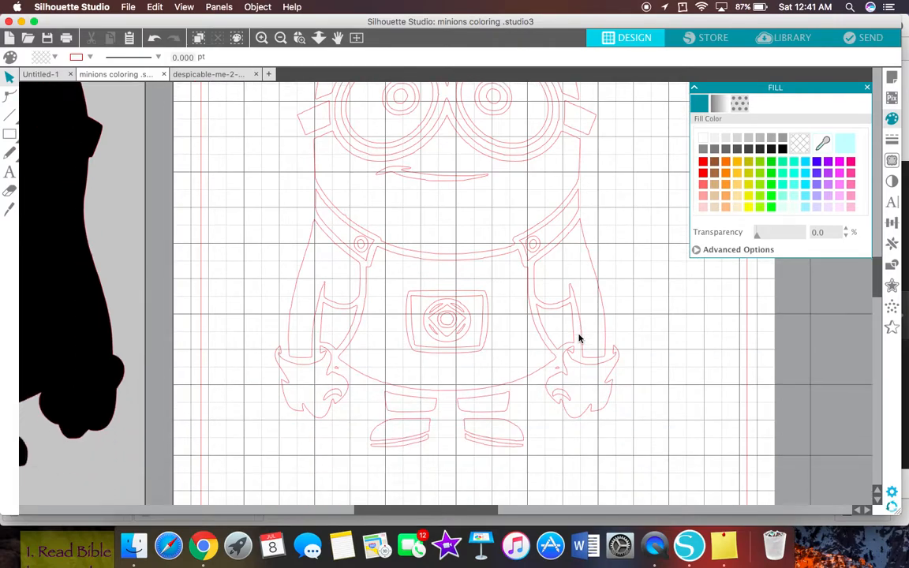
pyautogui.click(338, 372)
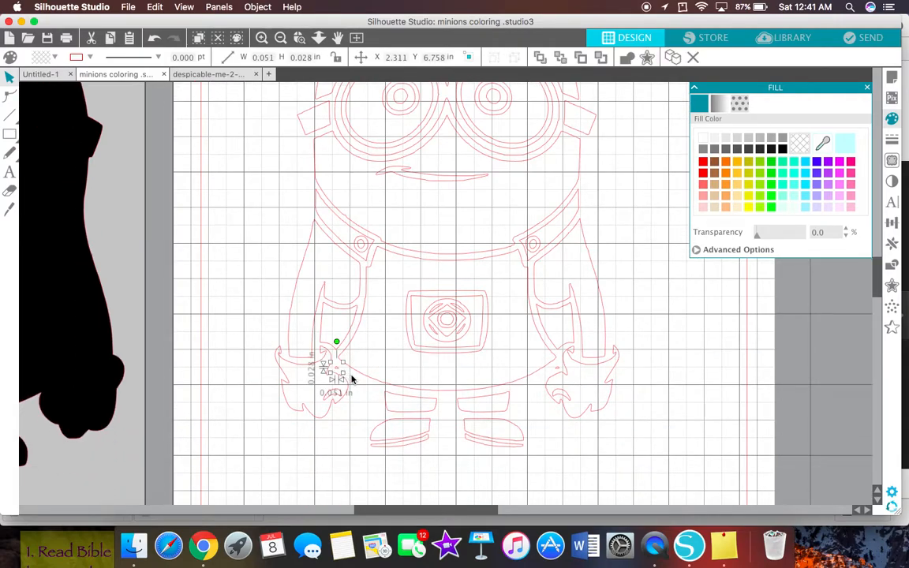
pyautogui.press('Delete')
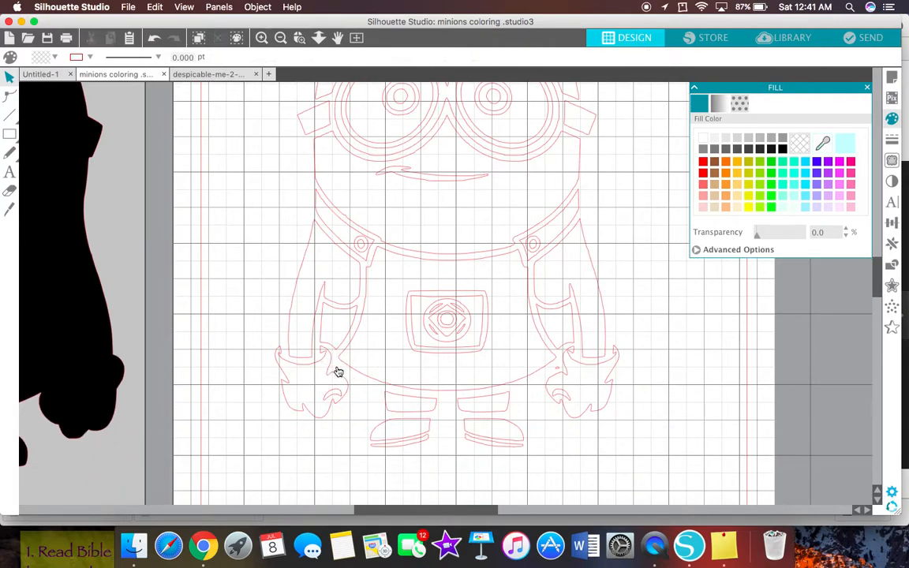
pyautogui.click(559, 369)
pyautogui.press('Delete')
# Step: Move the reference picture to the opposite side of the traced minion, overlapping the page edge, and deselect it
pyautogui.scroll(3, 207, 245)
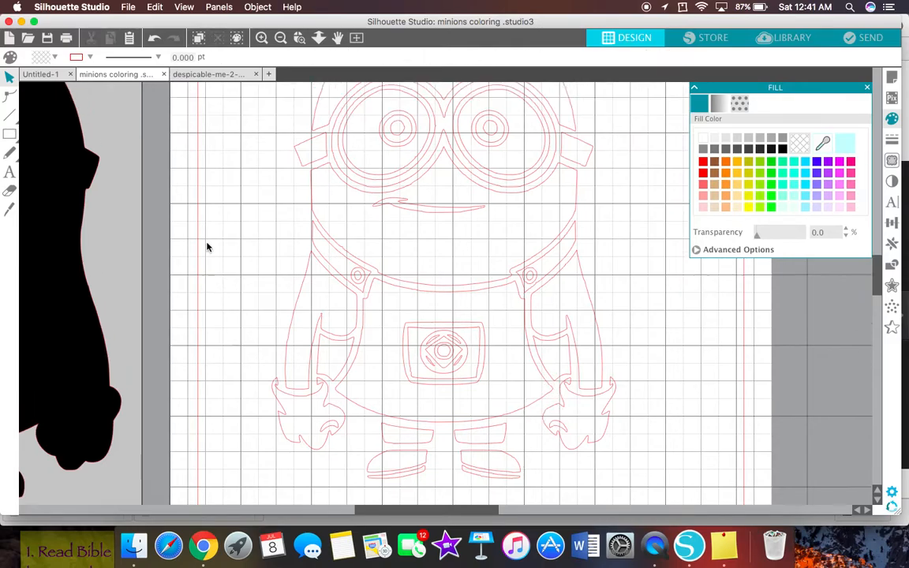
pyautogui.click(280, 38)
pyautogui.click(281, 38)
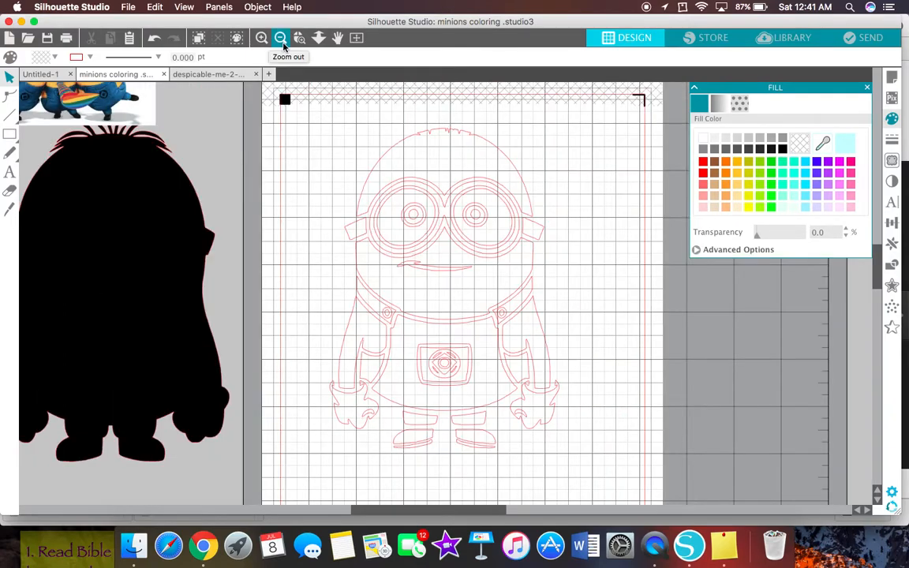
pyautogui.click(280, 37)
pyautogui.moveTo(229, 124); pyautogui.dragTo(654, 197)
pyautogui.click(522, 161)
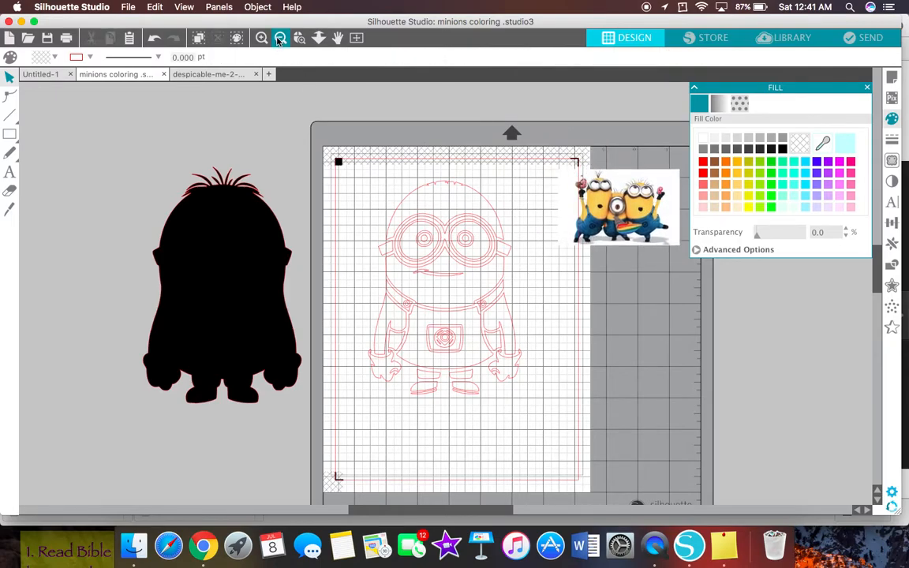
pyautogui.click(261, 39)
pyautogui.hscroll(3, 404, 126)
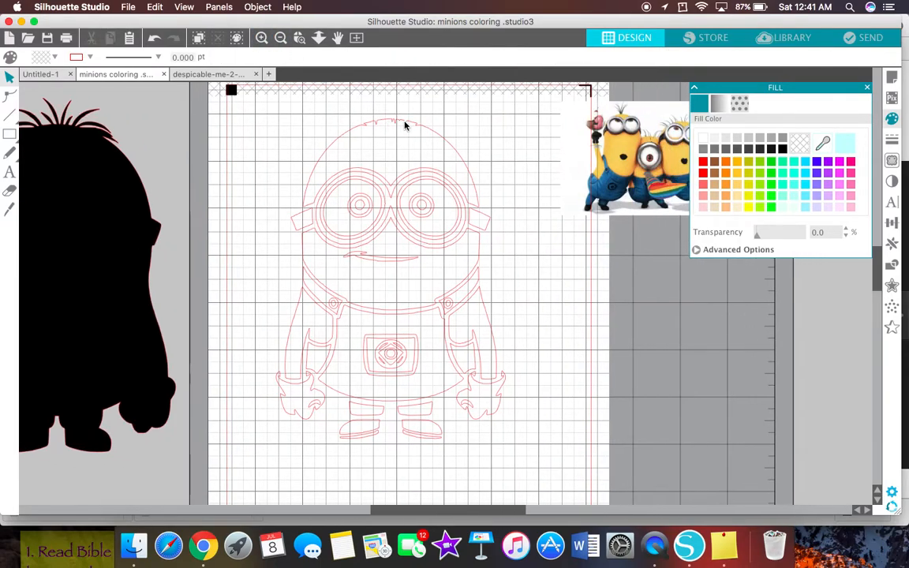
pyautogui.hscroll(3, 405, 125)
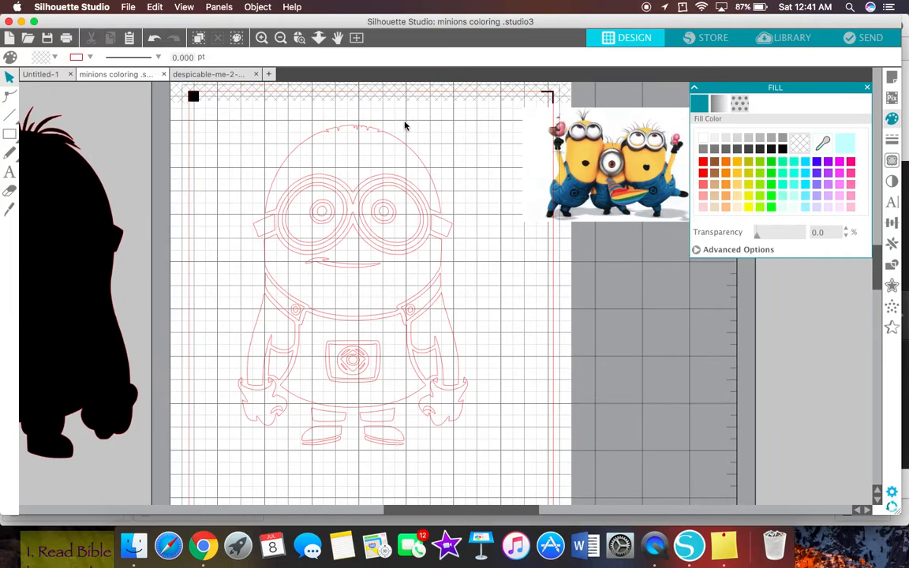
pyautogui.hscroll(1, 405, 126)
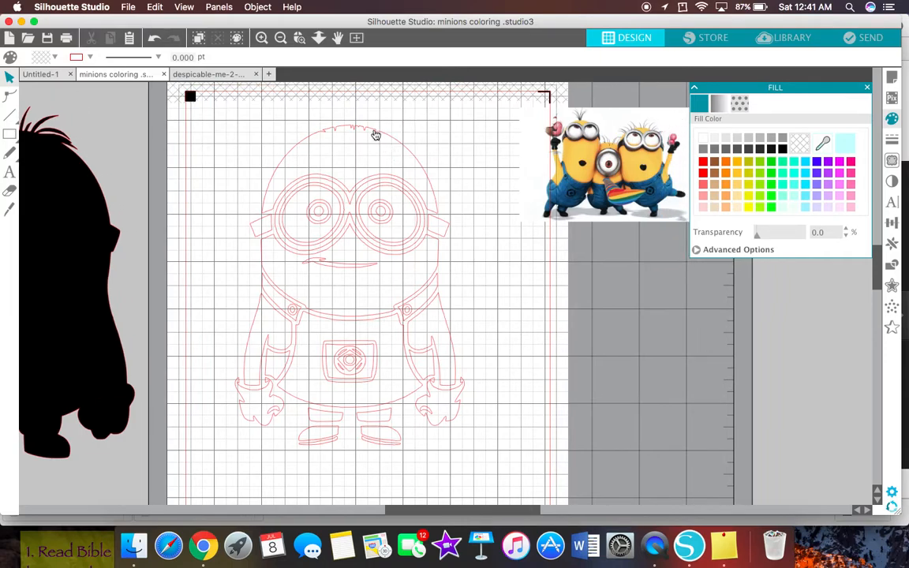
pyautogui.moveTo(548, 160); pyautogui.dragTo(515, 156)
pyautogui.click(465, 163)
# Step: Try custom yellow fills on the top of the minion's head using the advanced color spectrum
pyautogui.click(312, 140)
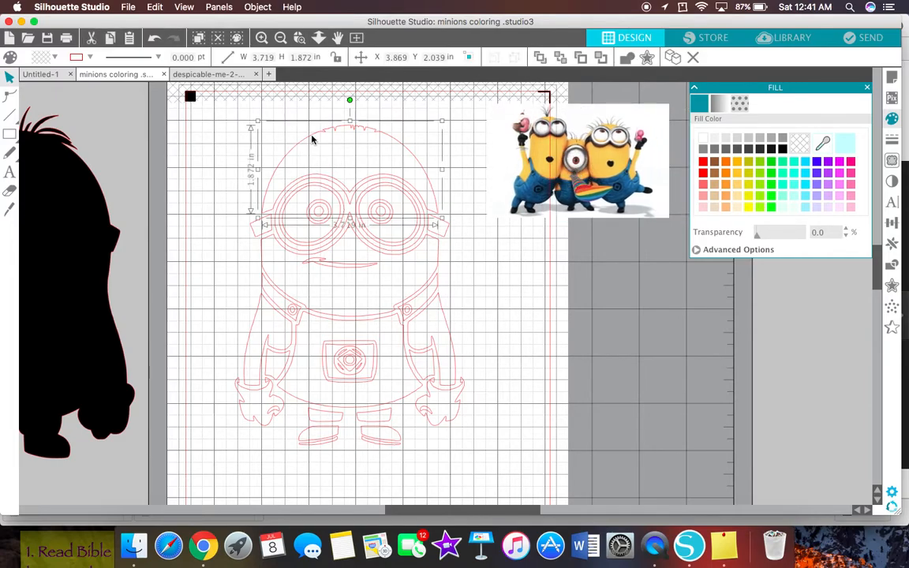
pyautogui.click(310, 137)
pyautogui.click(730, 250)
pyautogui.moveTo(749, 316)
pyautogui.mouseDown()
pyautogui.moveTo(737, 314)
pyautogui.moveTo(731, 290)
pyautogui.moveTo(735, 321)
pyautogui.moveTo(742, 294)
pyautogui.moveTo(712, 274)
pyautogui.moveTo(719, 307)
pyautogui.moveTo(730, 315)
pyautogui.moveTo(717, 320)
pyautogui.moveTo(712, 307)
pyautogui.moveTo(718, 318)
pyautogui.mouseUp()
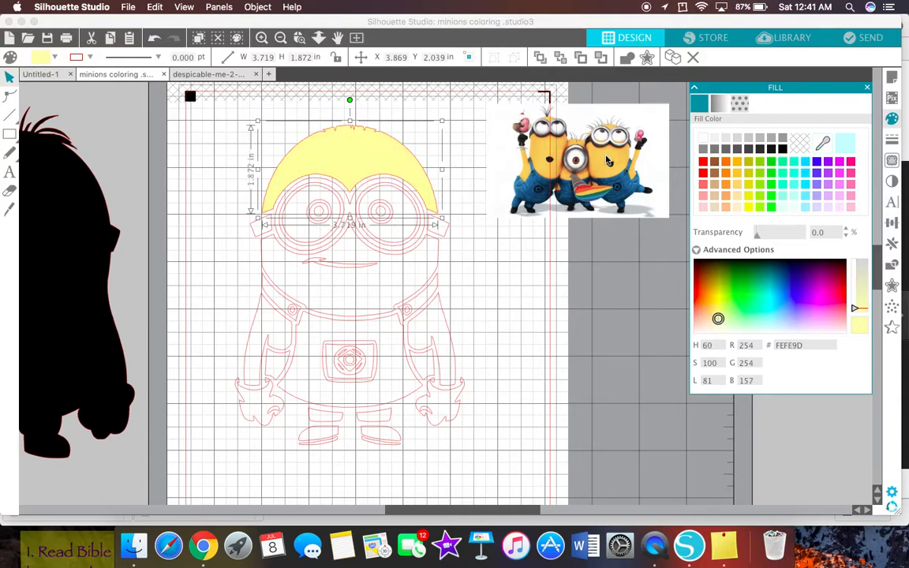
pyautogui.moveTo(718, 319)
pyautogui.mouseDown()
pyautogui.moveTo(839, 326)
pyautogui.moveTo(845, 296)
pyautogui.moveTo(835, 274)
pyautogui.mouseUp()
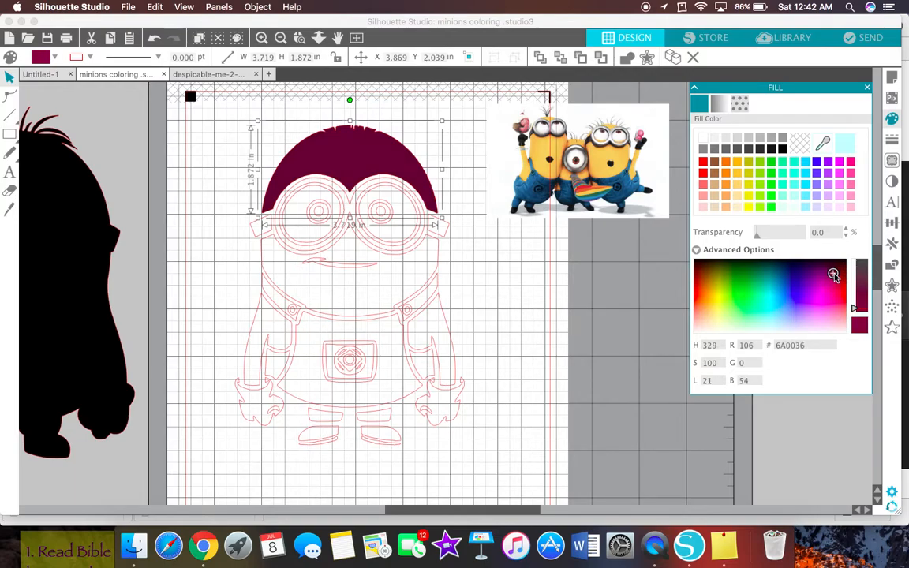
pyautogui.moveTo(834, 274)
pyautogui.mouseDown()
pyautogui.moveTo(723, 290)
pyautogui.moveTo(718, 311)
pyautogui.mouseUp()
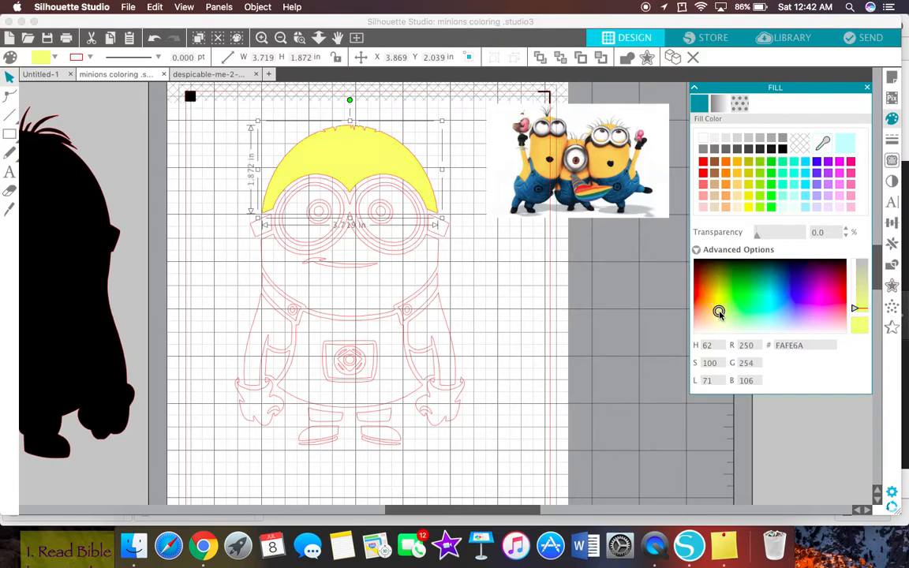
pyautogui.click(606, 182)
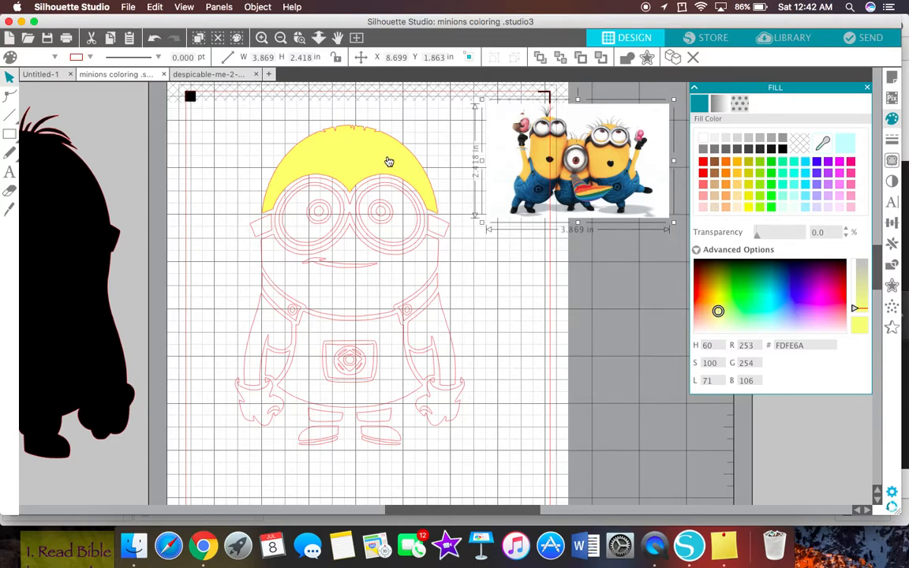
# Step: Fill the top of the head with the golden yellow sampled from a minion's body in the reference picture
pyautogui.click(351, 142)
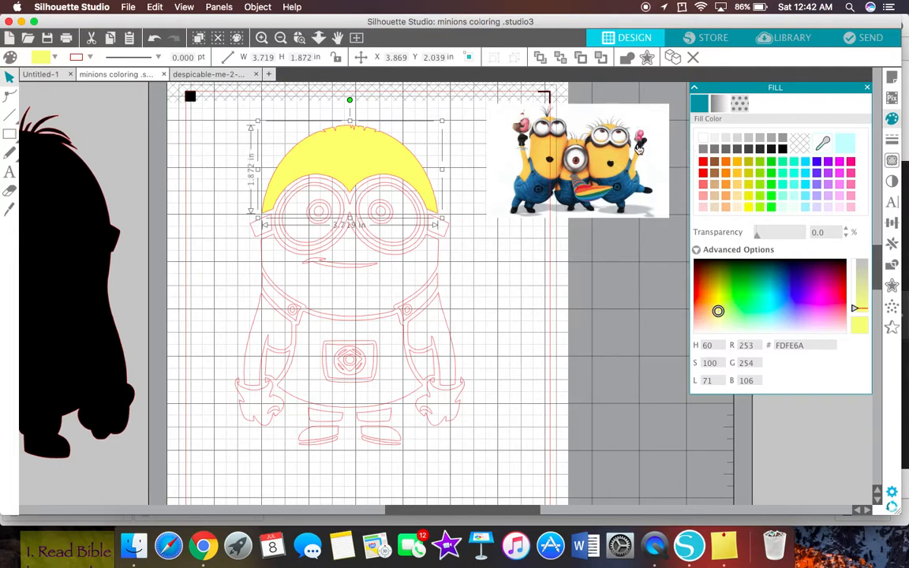
pyautogui.click(823, 144)
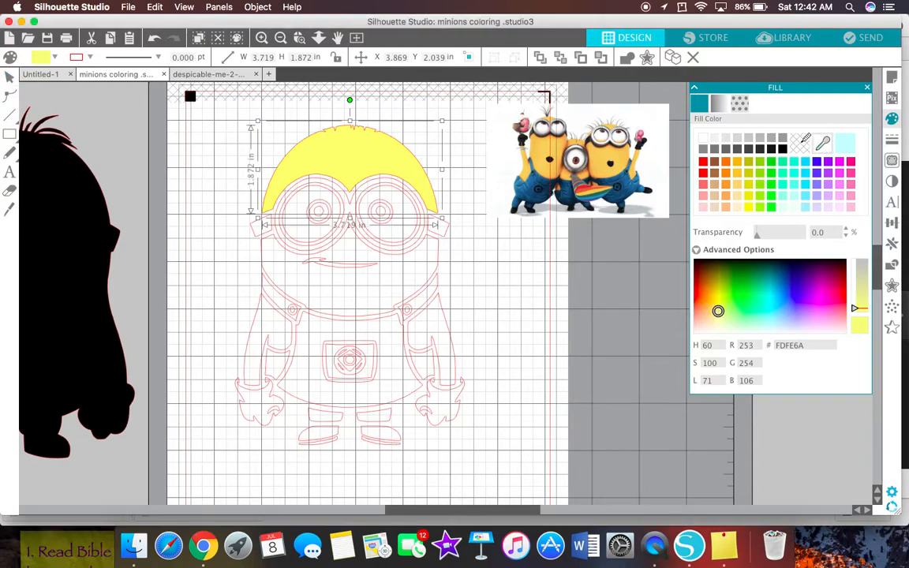
pyautogui.click(622, 159)
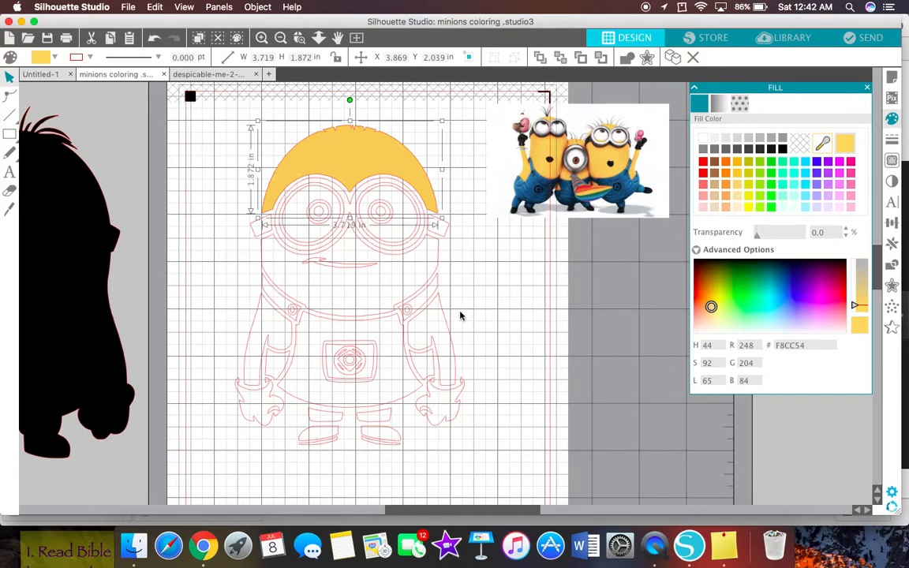
pyautogui.click(444, 326)
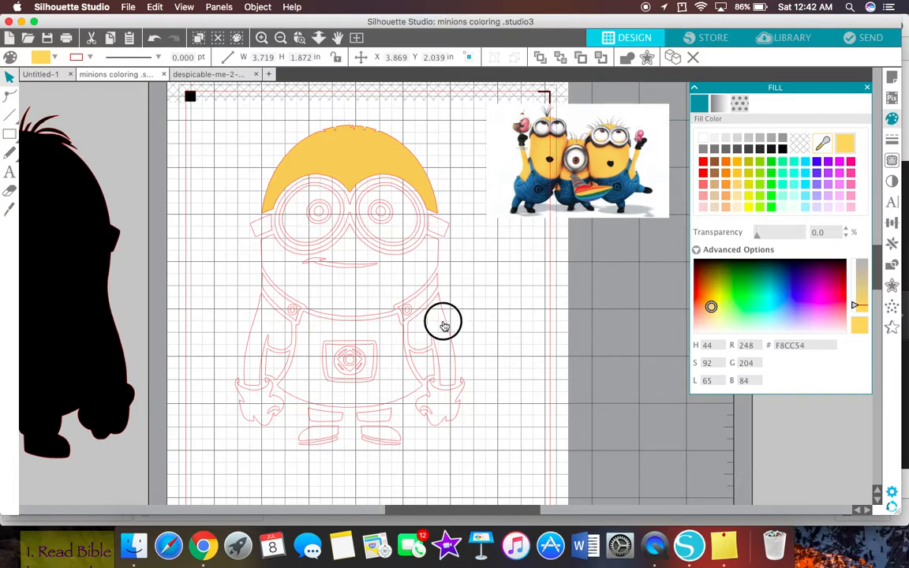
# Step: Fill both of the traced minion's arms with the golden yellow F8CC54 sampled from its already colored shapes
pyautogui.click(823, 145)
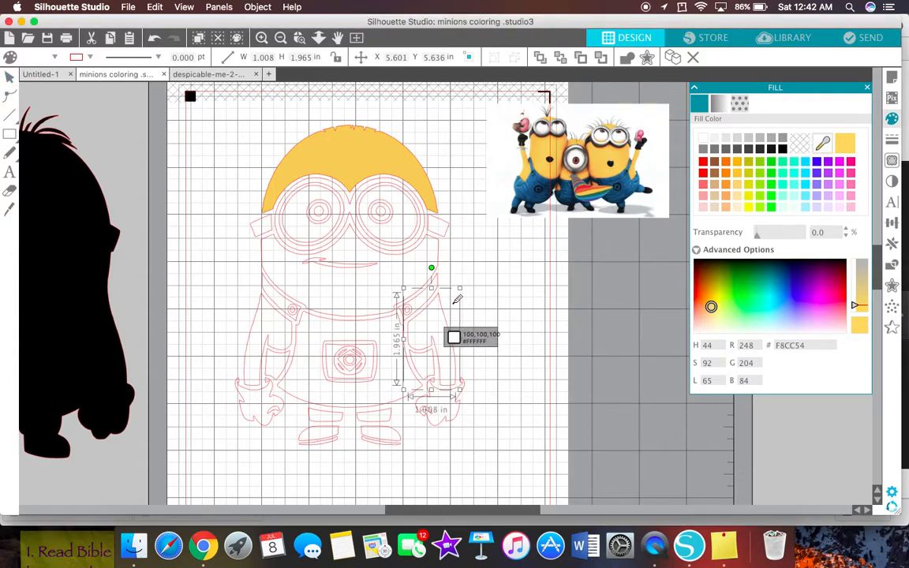
pyautogui.click(412, 175)
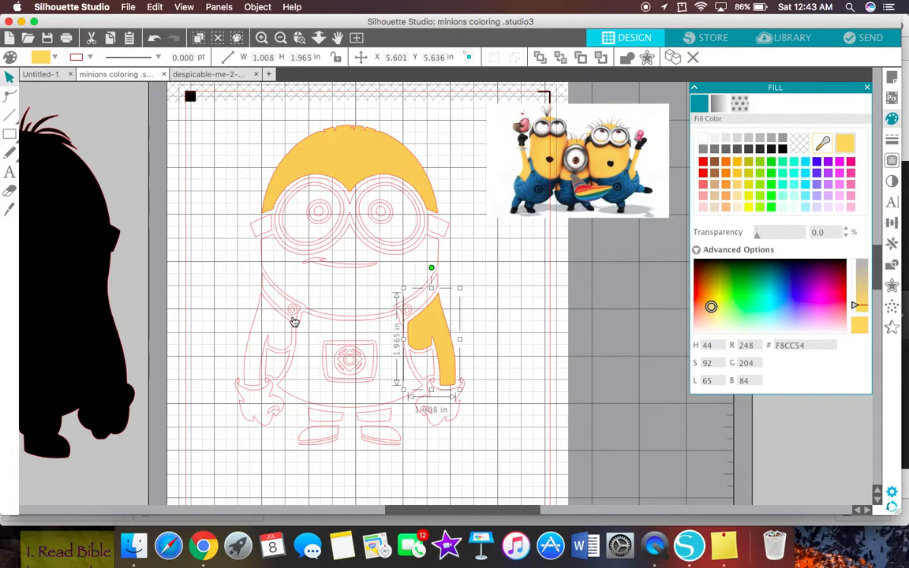
pyautogui.click(254, 322)
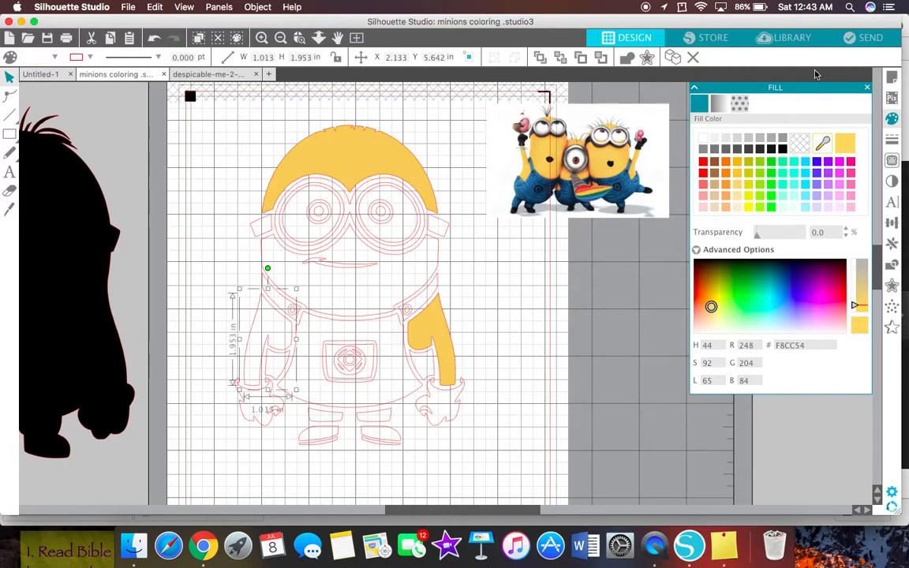
pyautogui.click(823, 144)
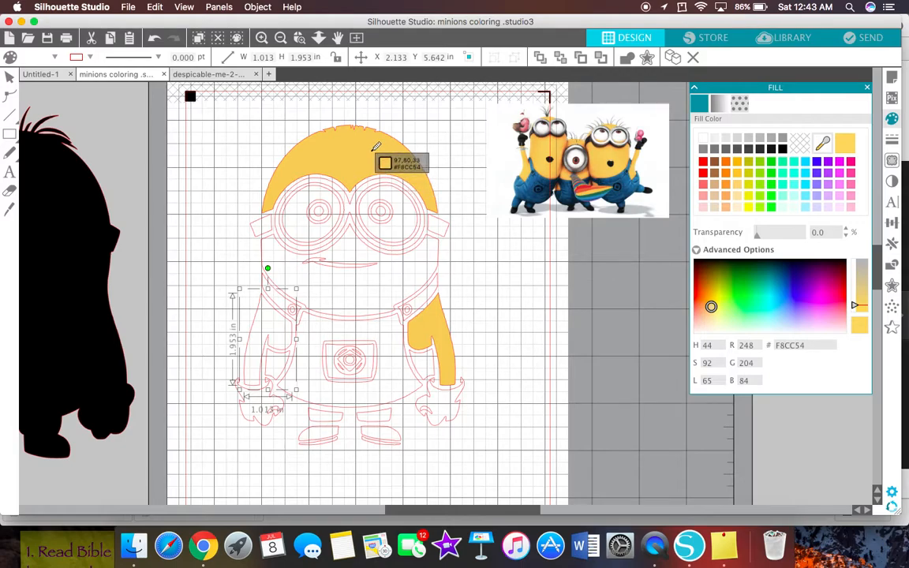
pyautogui.click(257, 320)
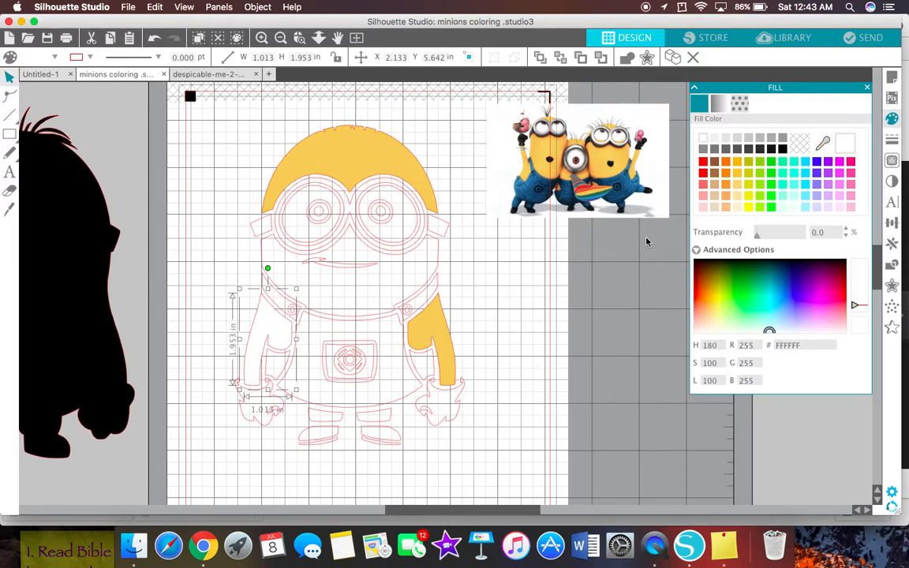
pyautogui.click(822, 144)
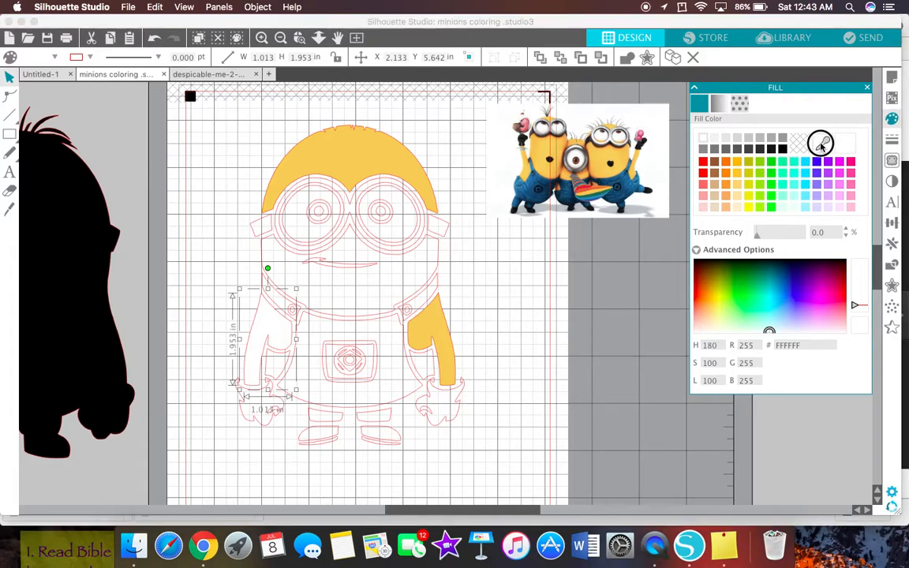
pyautogui.click(442, 322)
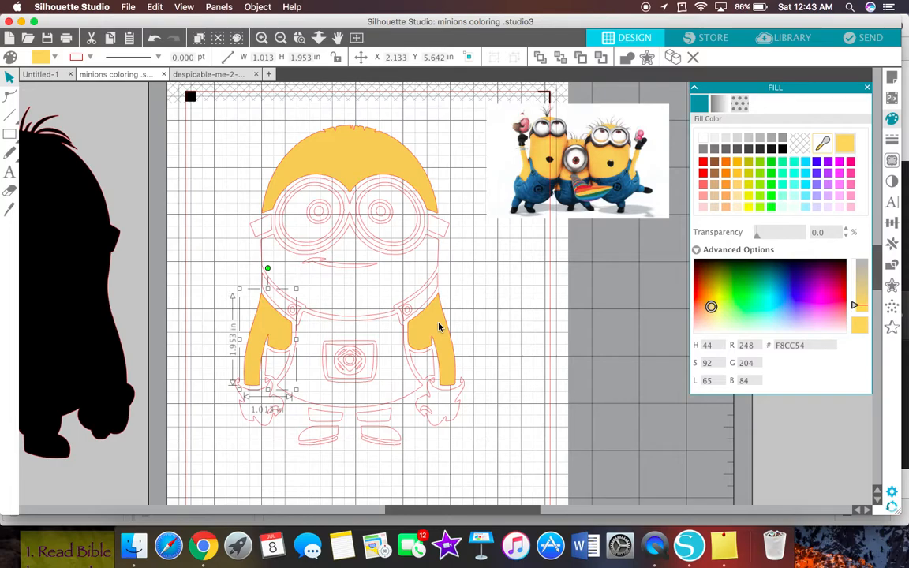
# Step: Fill the minion's face below the goggles with the same golden yellow
pyautogui.click(518, 286)
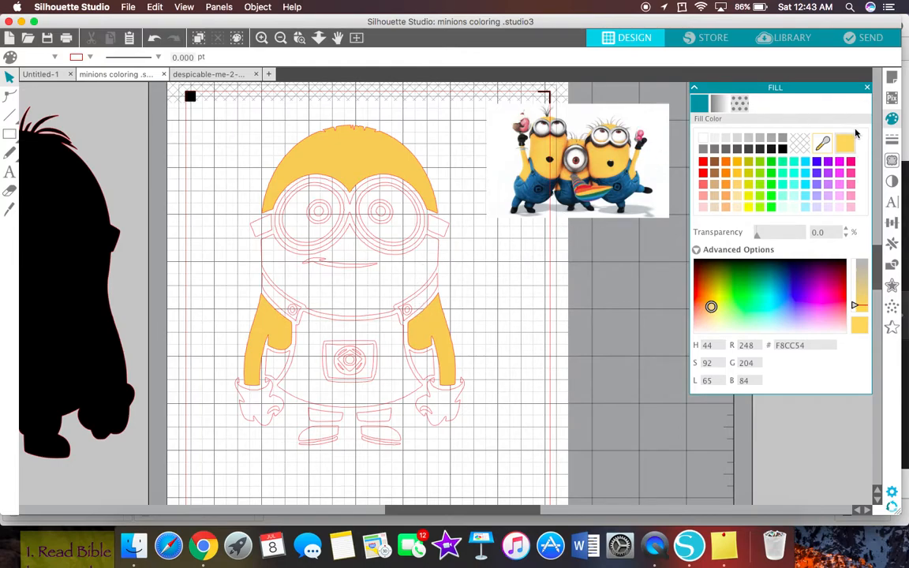
pyautogui.click(439, 254)
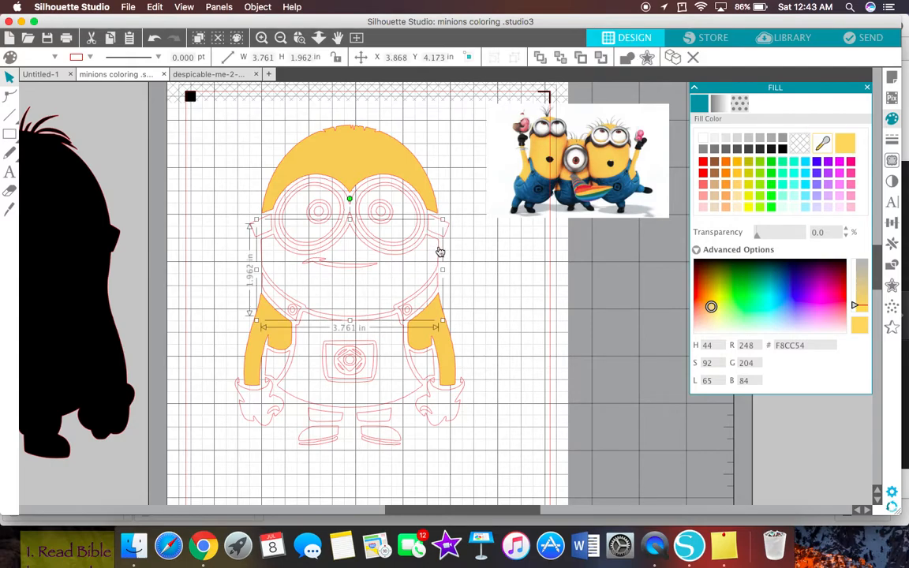
pyautogui.click(841, 143)
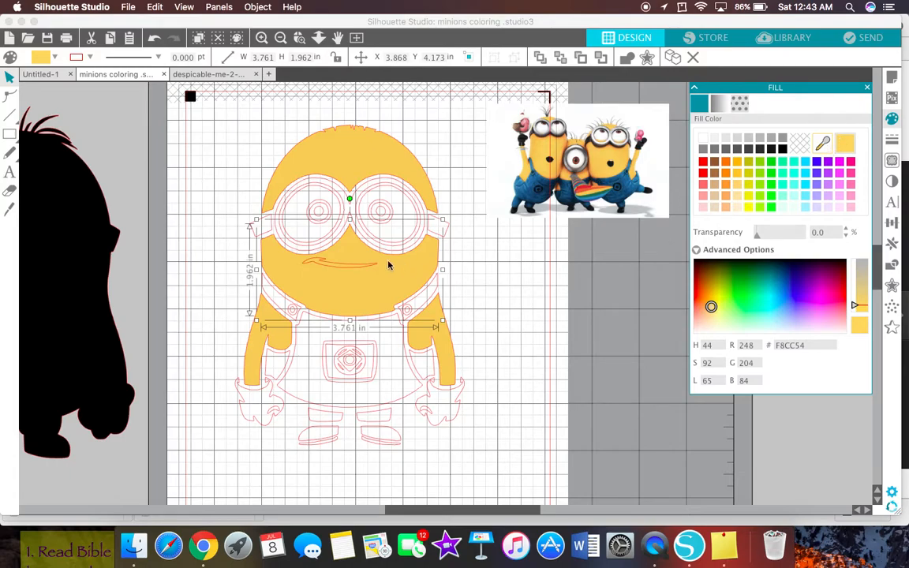
# Step: Move the black silhouette partly onto the page, closer to the traced minion, and deselect it
pyautogui.click(89, 203)
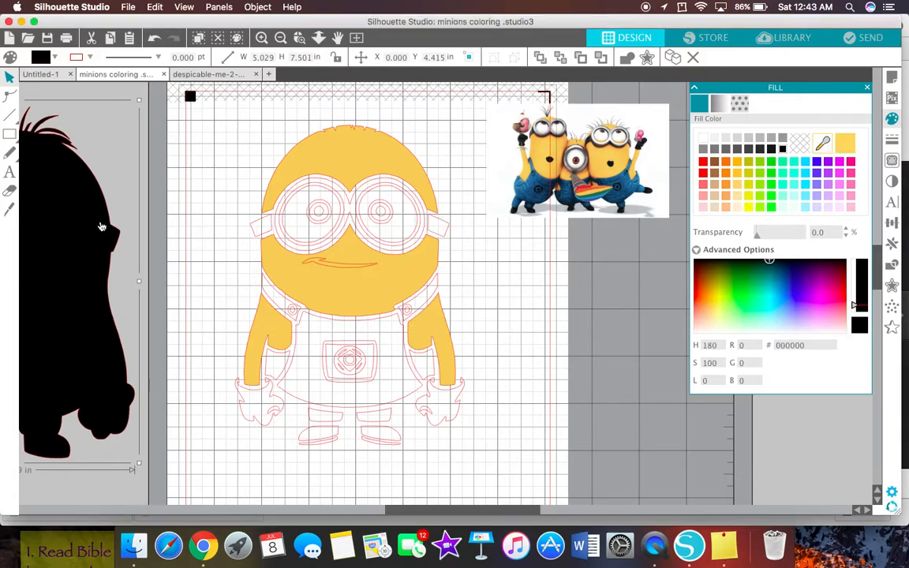
pyautogui.click(329, 268)
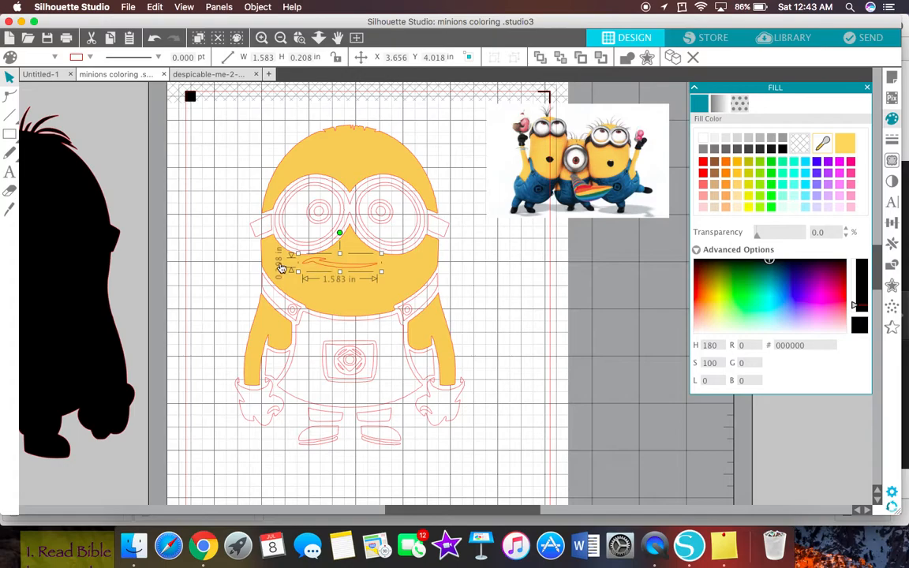
pyautogui.moveTo(53, 249); pyautogui.dragTo(121, 284)
pyautogui.click(251, 244)
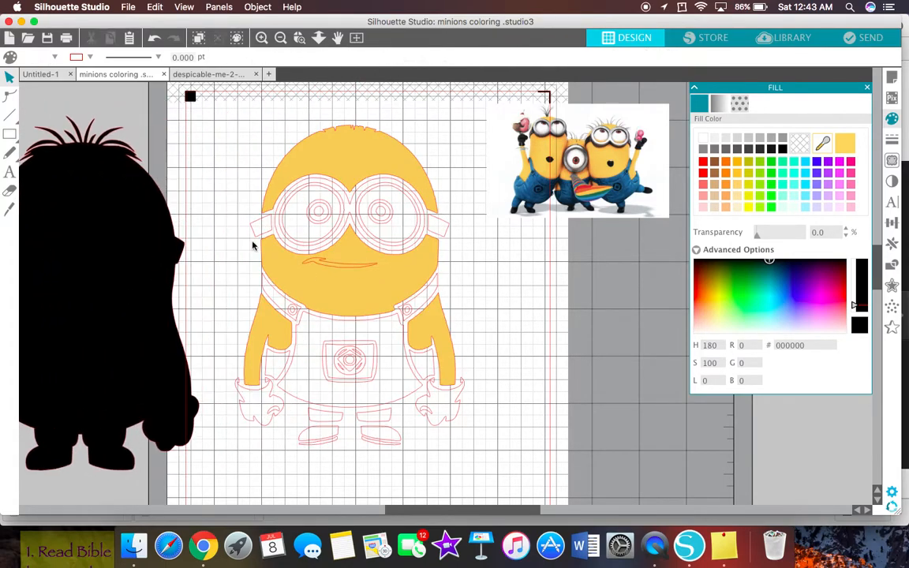
# Step: Fill the minion's mouth shape with black
pyautogui.click(338, 269)
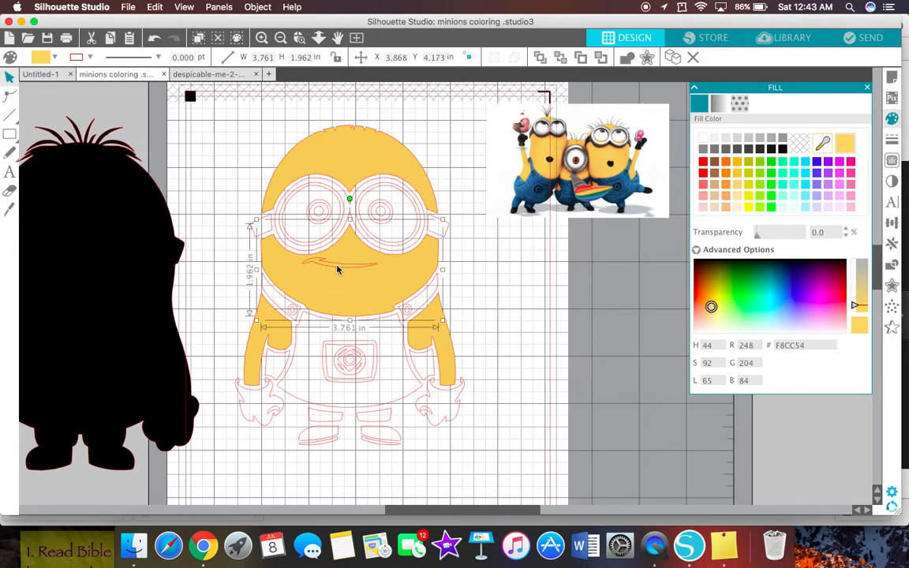
pyautogui.click(326, 261)
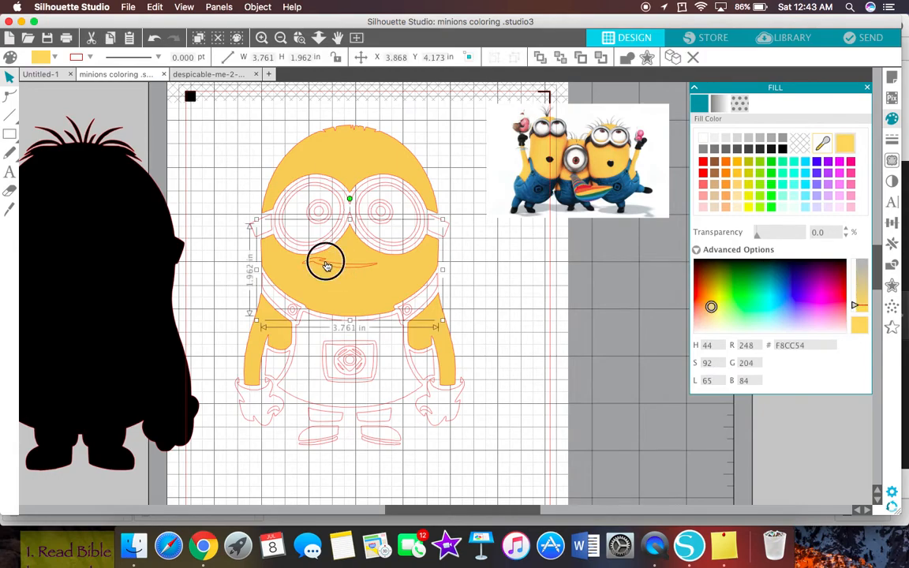
pyautogui.click(783, 149)
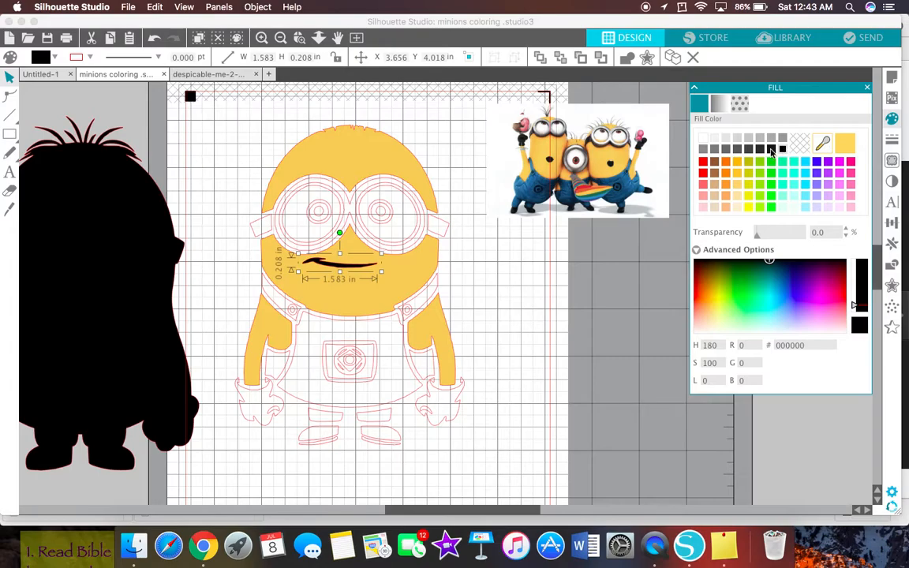
# Step: Move the black silhouette farther down and bring the reference picture closer to the traced minion's head
pyautogui.click(142, 243)
pyautogui.moveTo(181, 269); pyautogui.dragTo(133, 352)
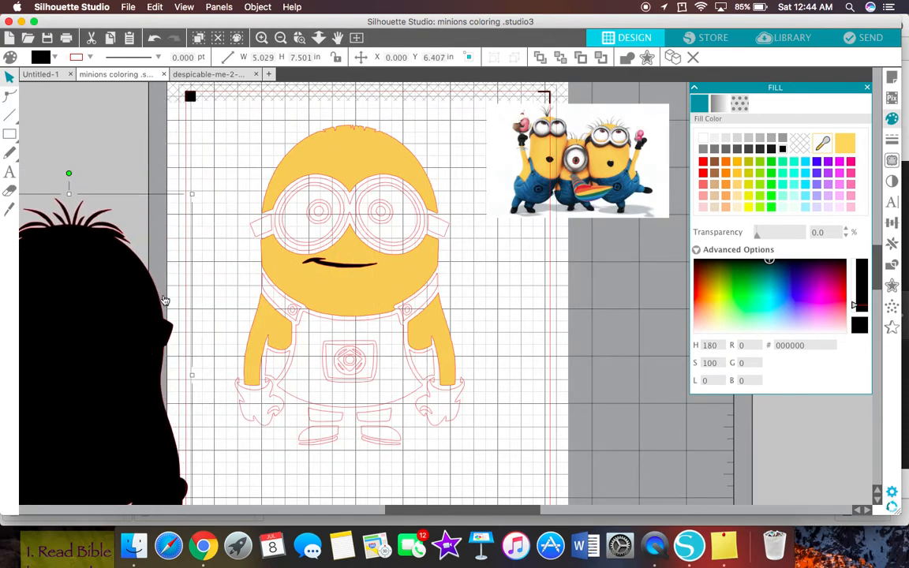
pyautogui.click(262, 37)
pyautogui.click(262, 37)
pyautogui.scroll(5, 241, 183)
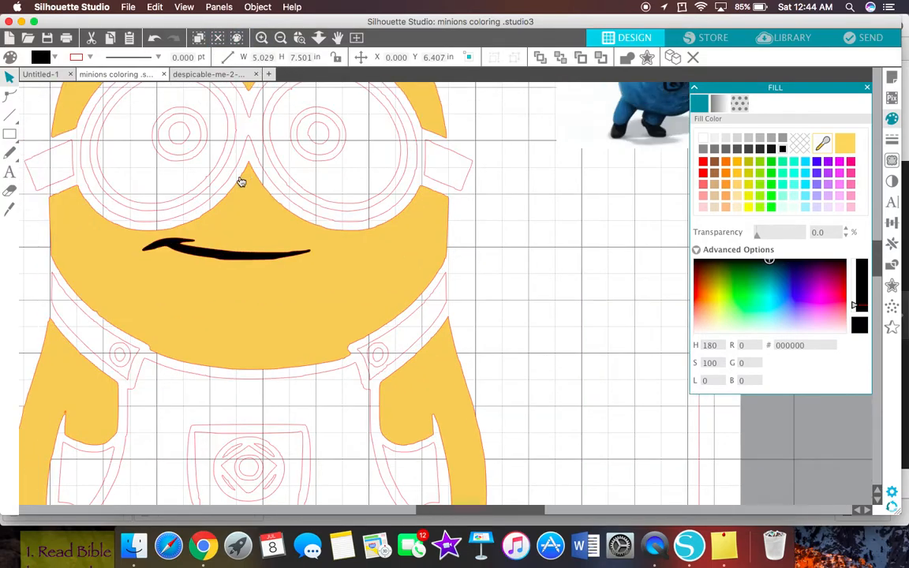
pyautogui.scroll(2, 241, 182)
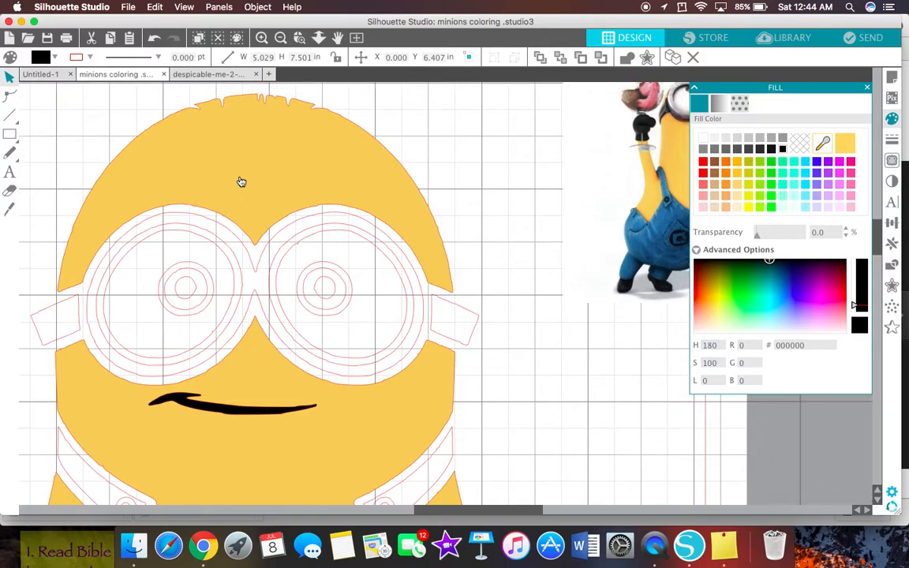
pyautogui.moveTo(630, 150); pyautogui.dragTo(542, 128)
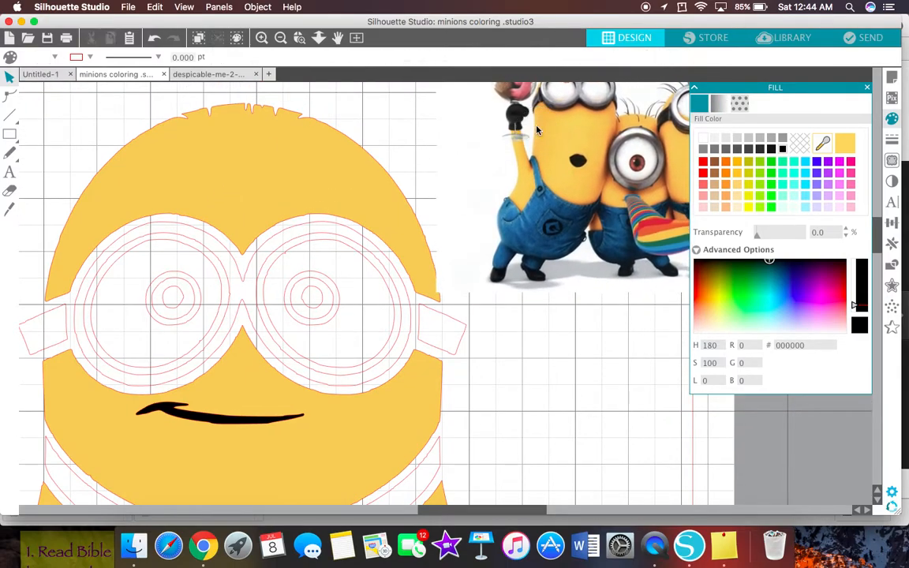
# Step: Fill the goggle straps on both sides of the minion's head with black
pyautogui.scroll(1, 438, 201)
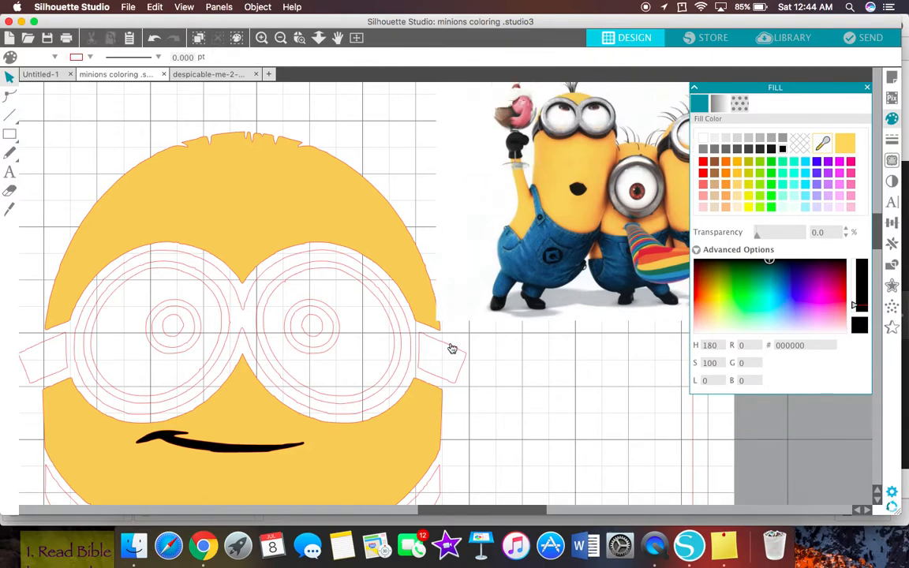
pyautogui.click(423, 348)
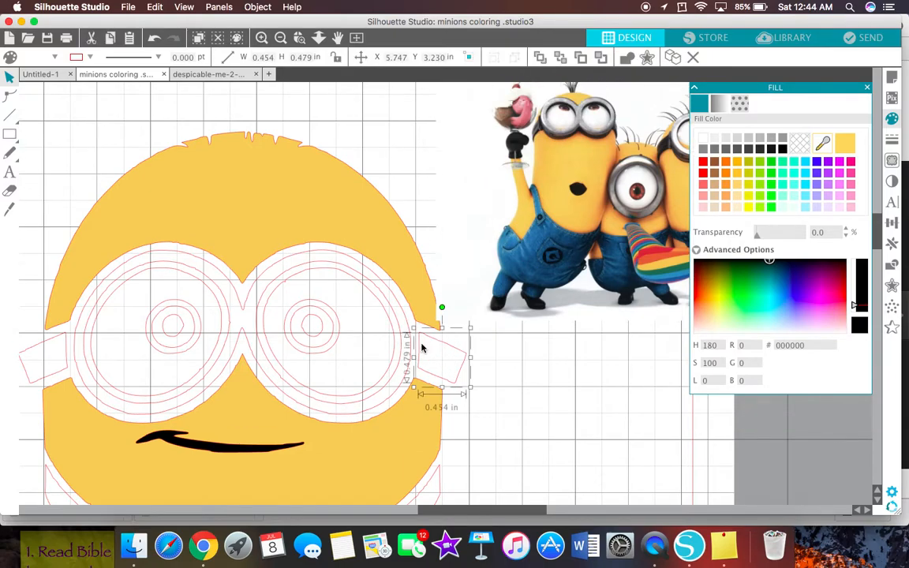
pyautogui.click(782, 150)
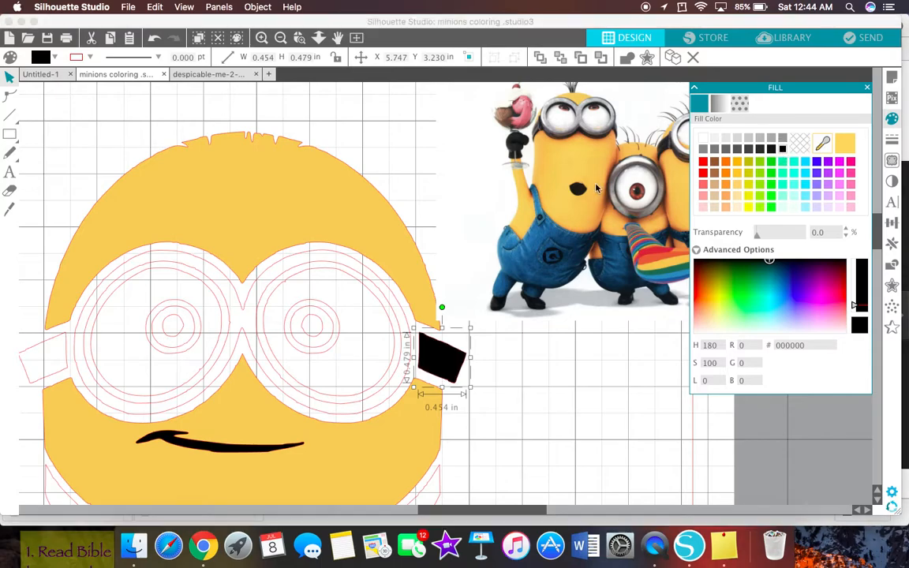
pyautogui.click(47, 345)
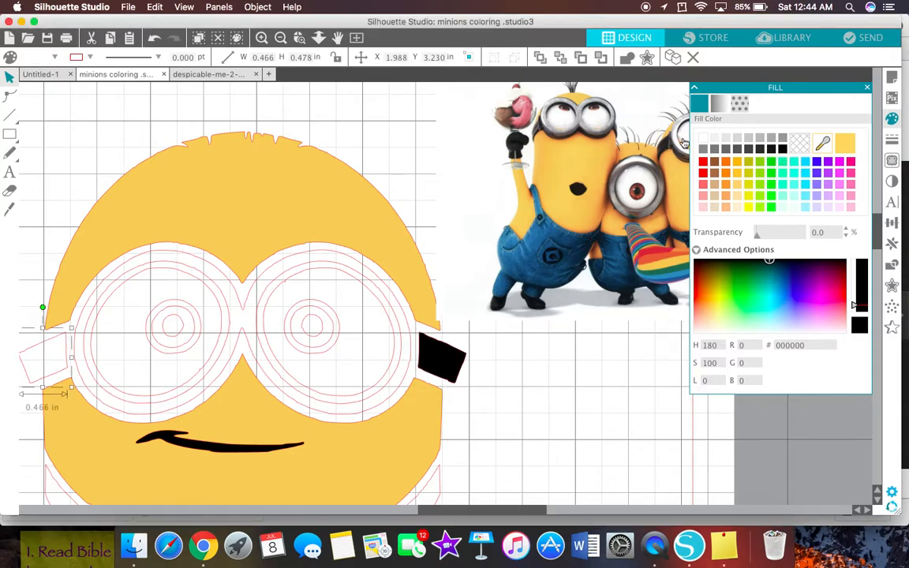
pyautogui.click(784, 150)
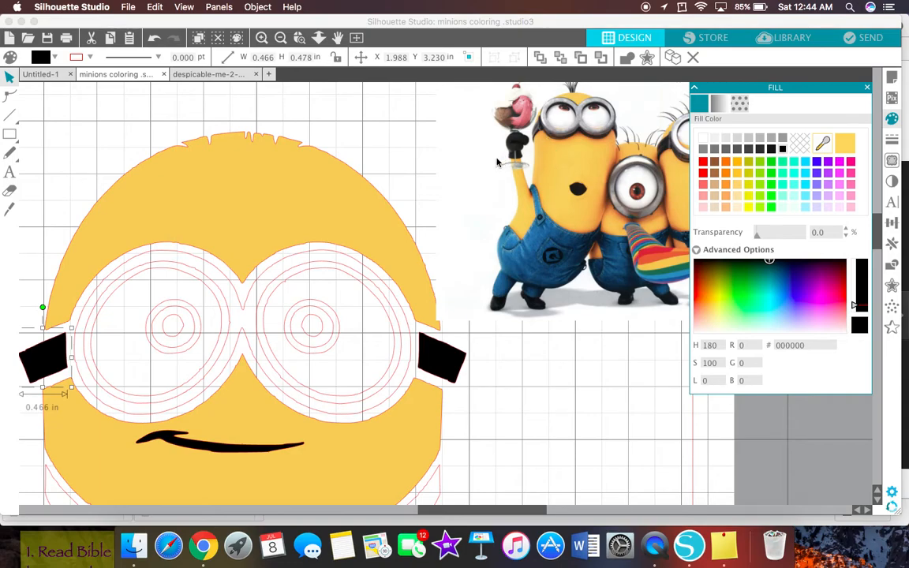
# Step: Fill the double goggle frame with light gray BEC4C6 sampled from the goggles in the reference picture, keeping the straps black
pyautogui.click(824, 144)
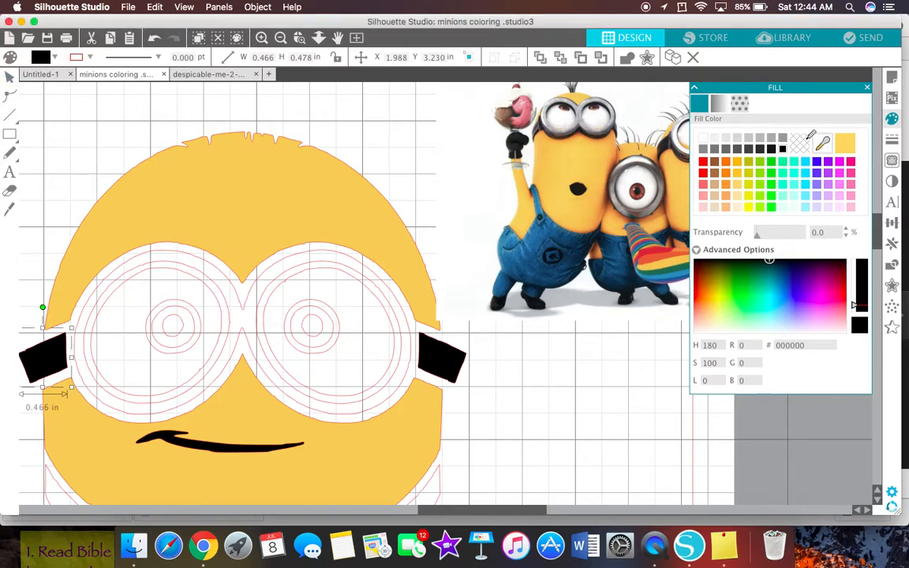
pyautogui.click(613, 117)
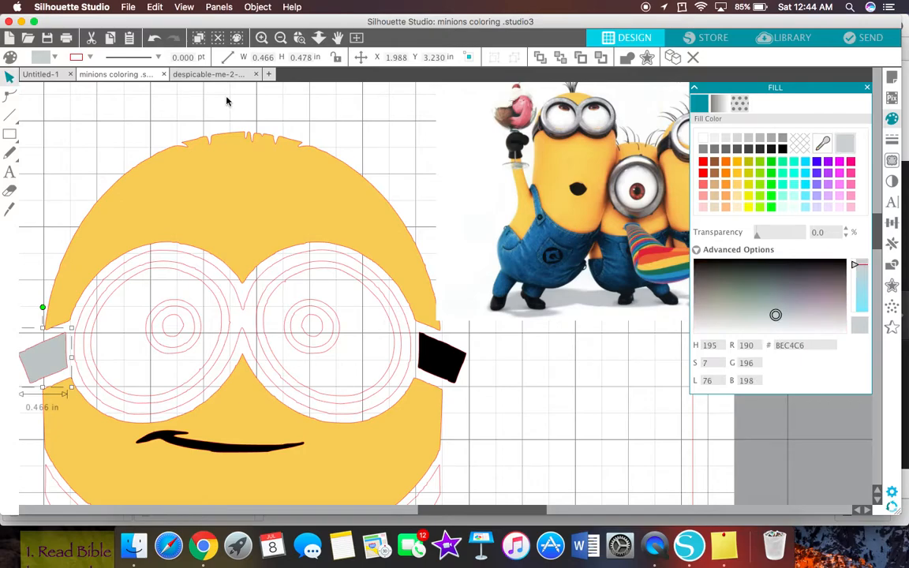
pyautogui.click(155, 39)
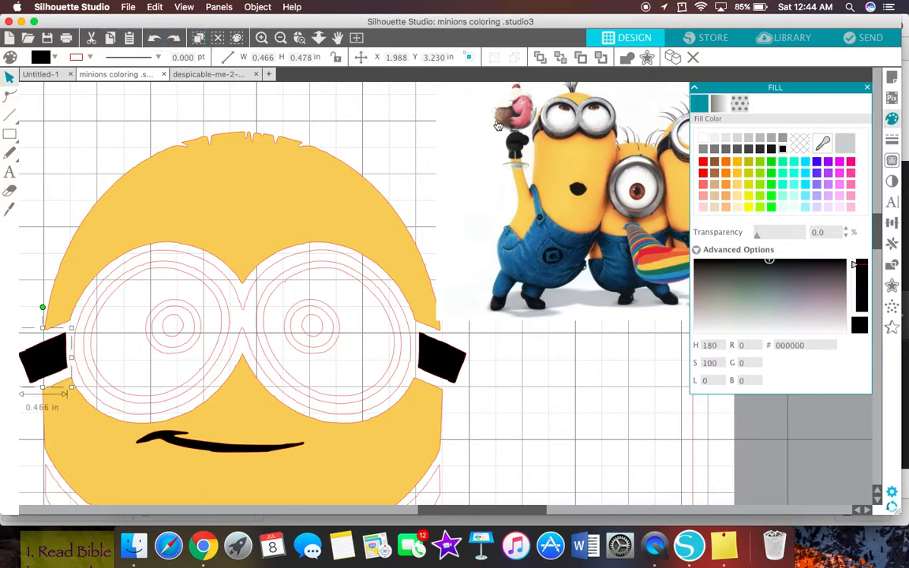
pyautogui.click(245, 309)
pyautogui.click(244, 307)
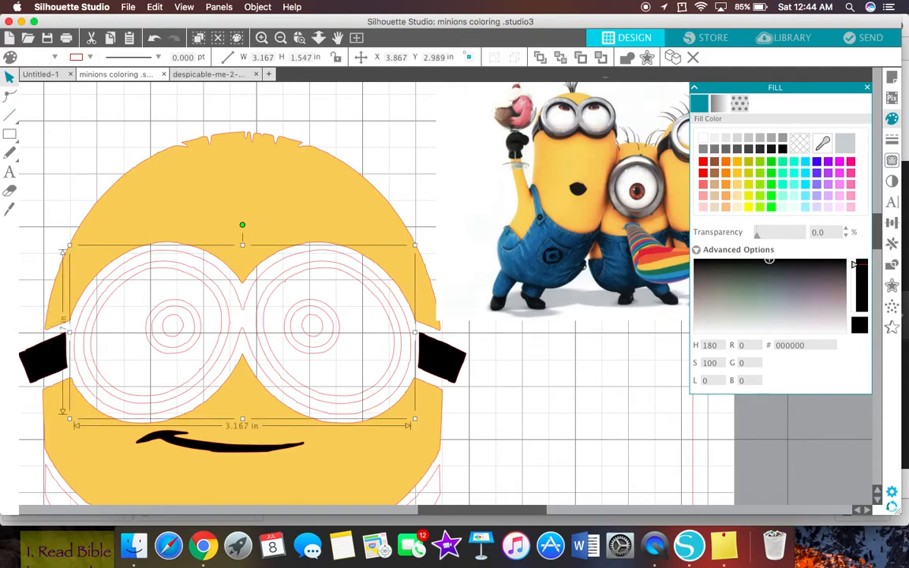
pyautogui.click(845, 145)
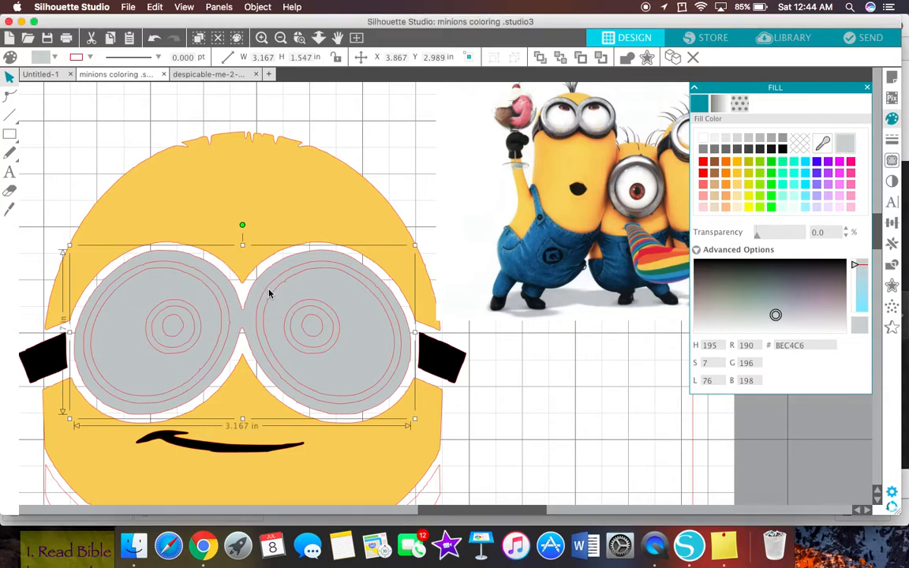
pyautogui.moveTo(245, 311); pyautogui.dragTo(243, 312)
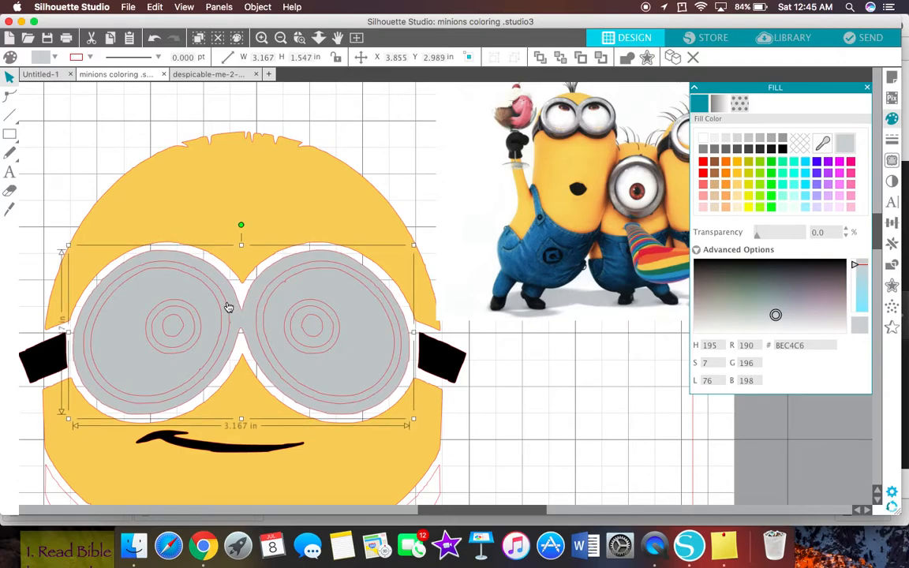
# Step: Fill the left goggle's outer lens outline and the right goggle's inner lens outline with white
pyautogui.click(227, 307)
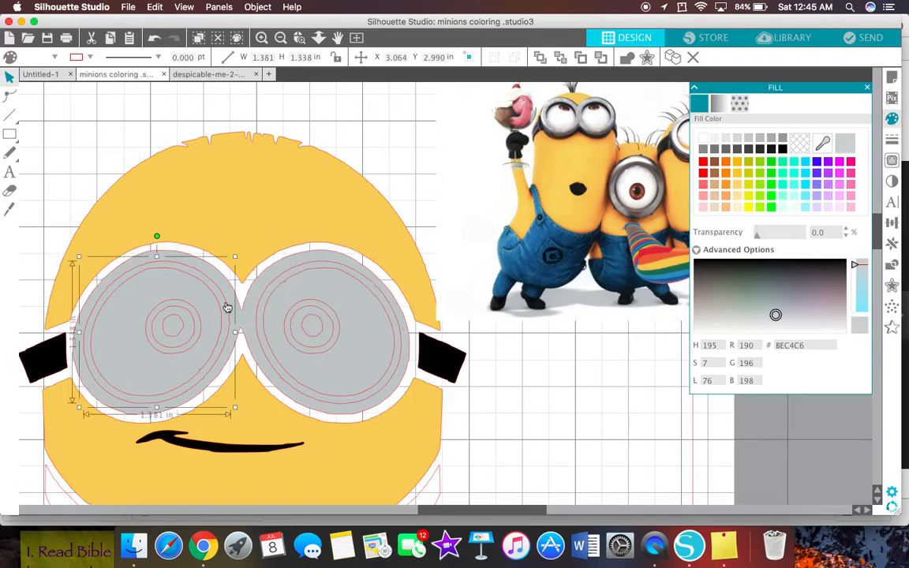
pyautogui.click(705, 140)
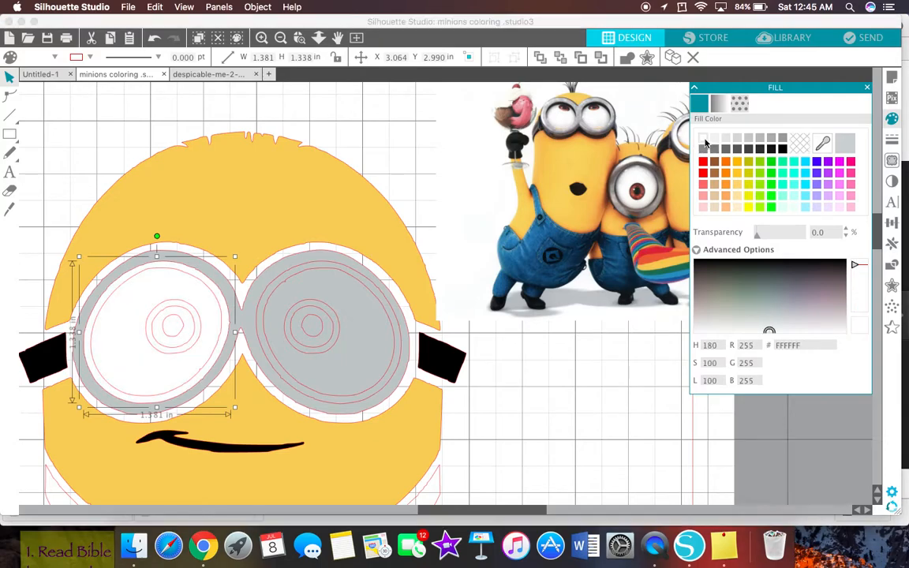
pyautogui.click(281, 285)
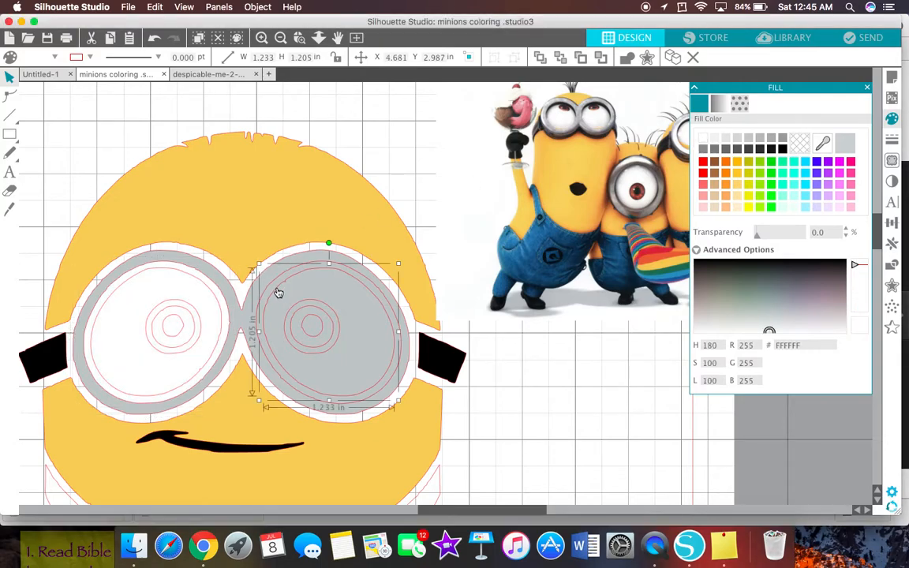
pyautogui.click(705, 141)
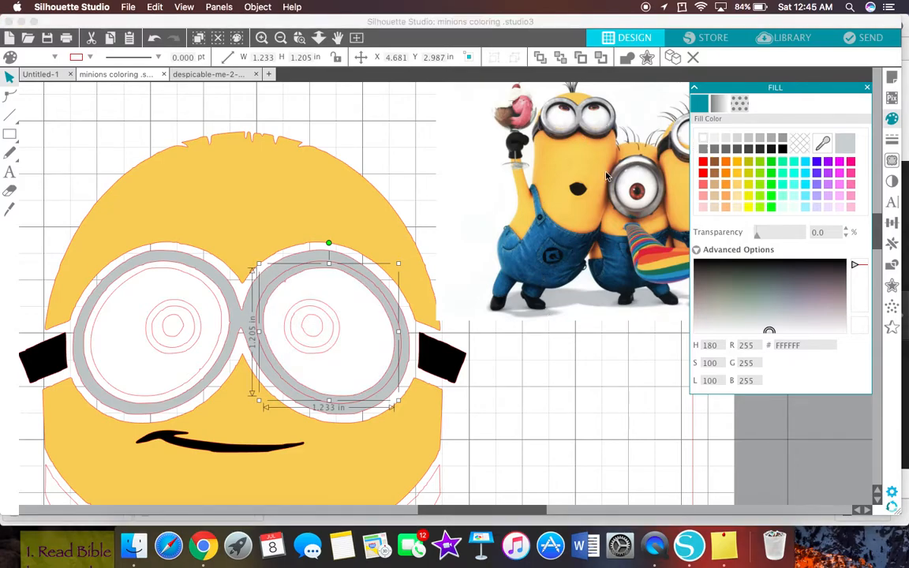
# Step: Fill the inner lens shapes of both goggles with reddish brown 814036 sampled from the one-eyed minion's iris in the reference picture
pyautogui.hscroll(1, 607, 175)
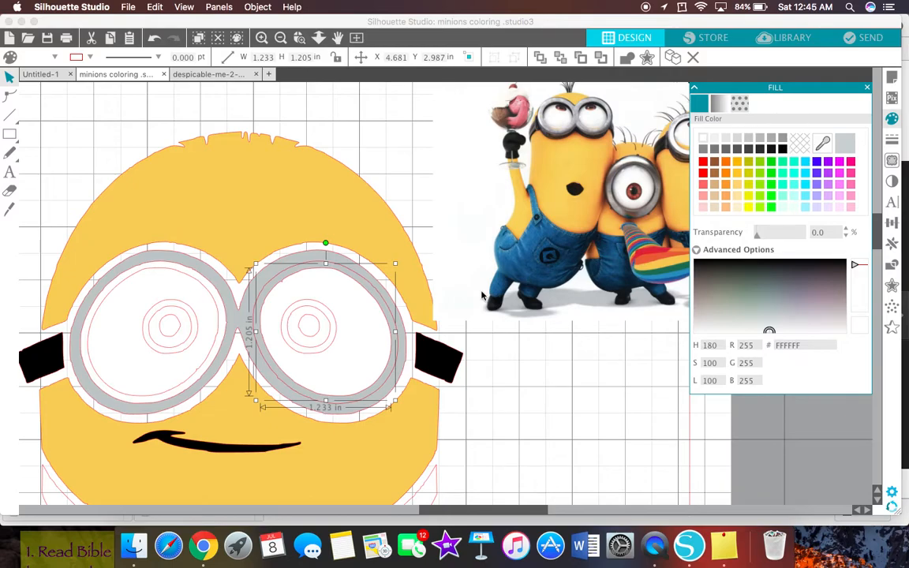
pyautogui.click(332, 336)
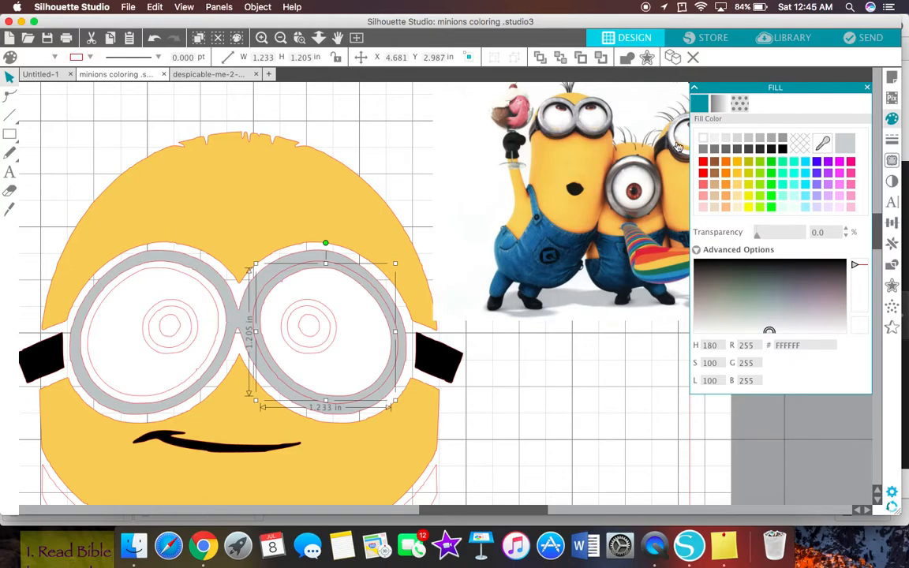
pyautogui.click(822, 144)
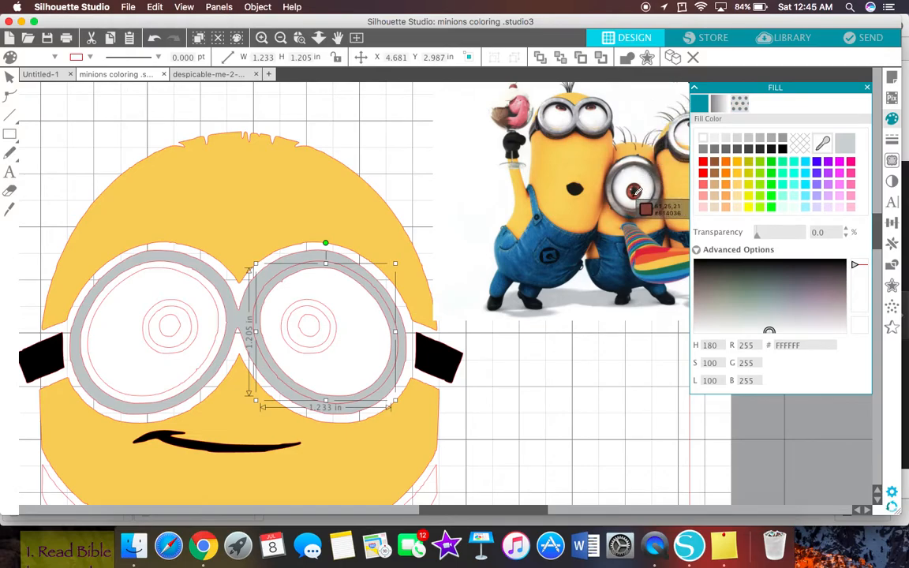
pyautogui.click(635, 193)
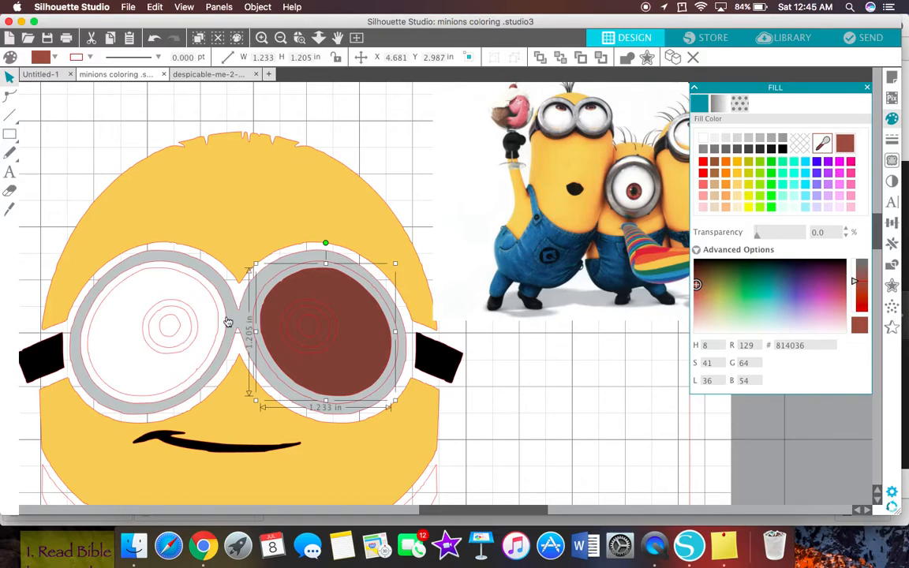
pyautogui.click(219, 319)
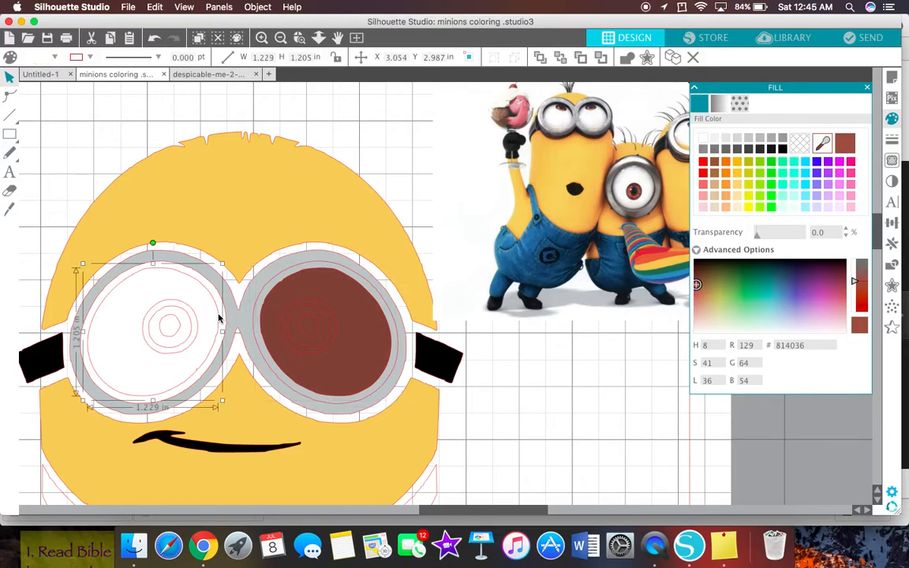
pyautogui.click(845, 145)
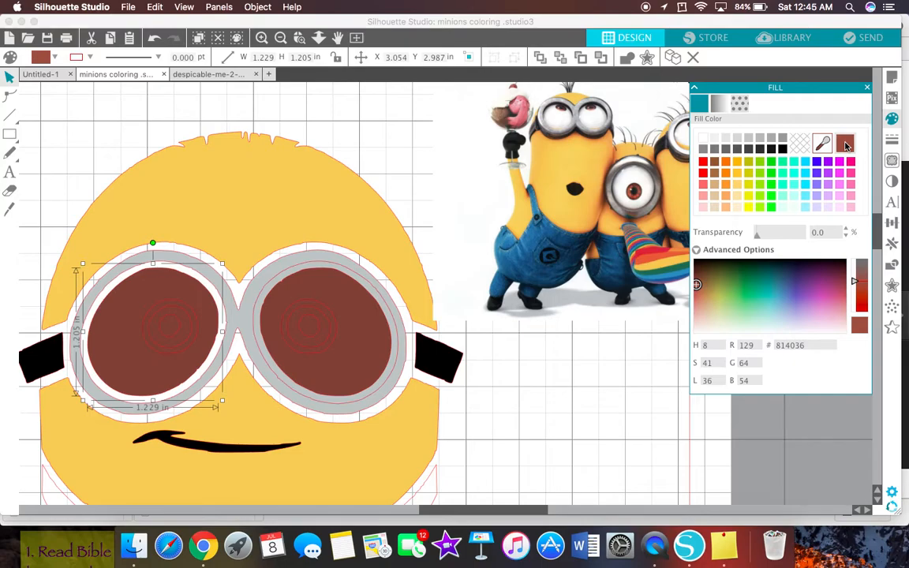
pyautogui.click(318, 330)
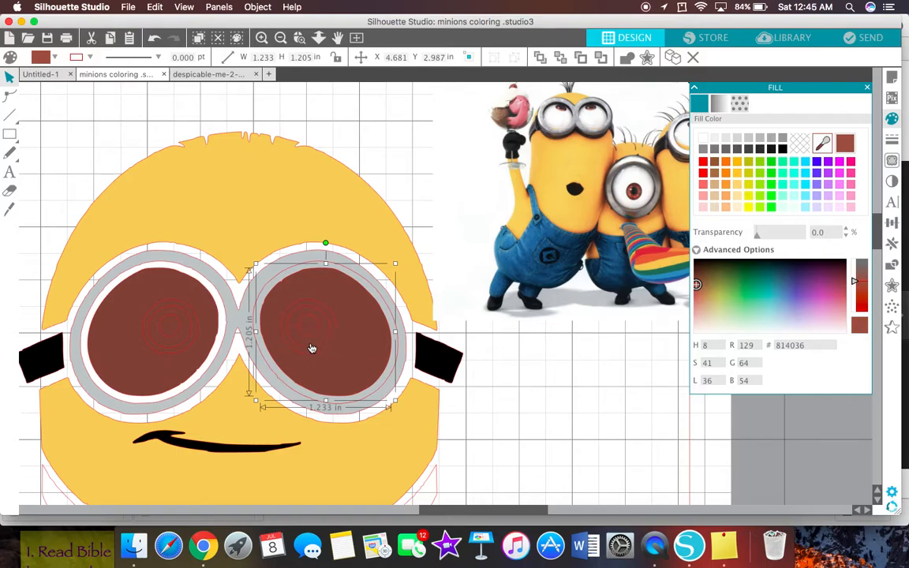
pyautogui.hscroll(3, 513, 227)
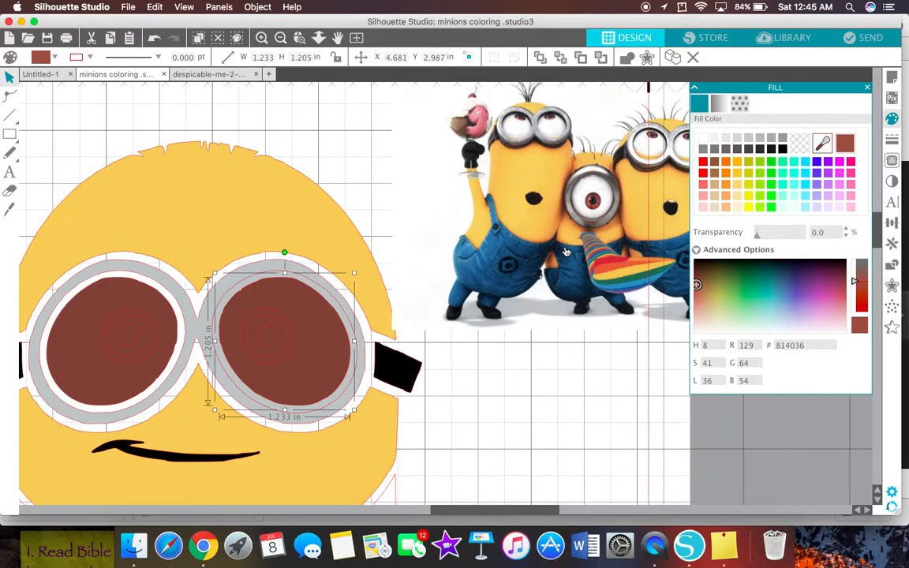
pyautogui.hscroll(-2, 566, 251)
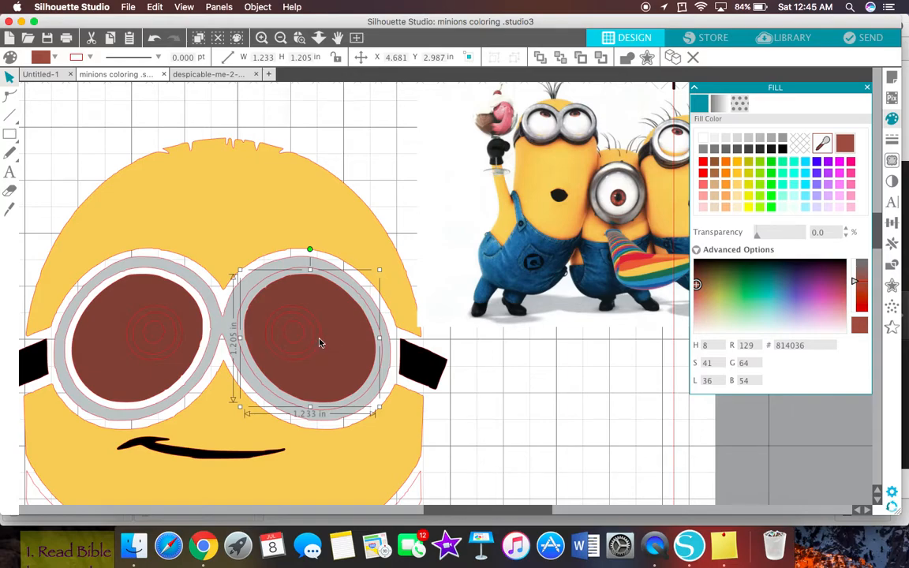
pyautogui.click(782, 148)
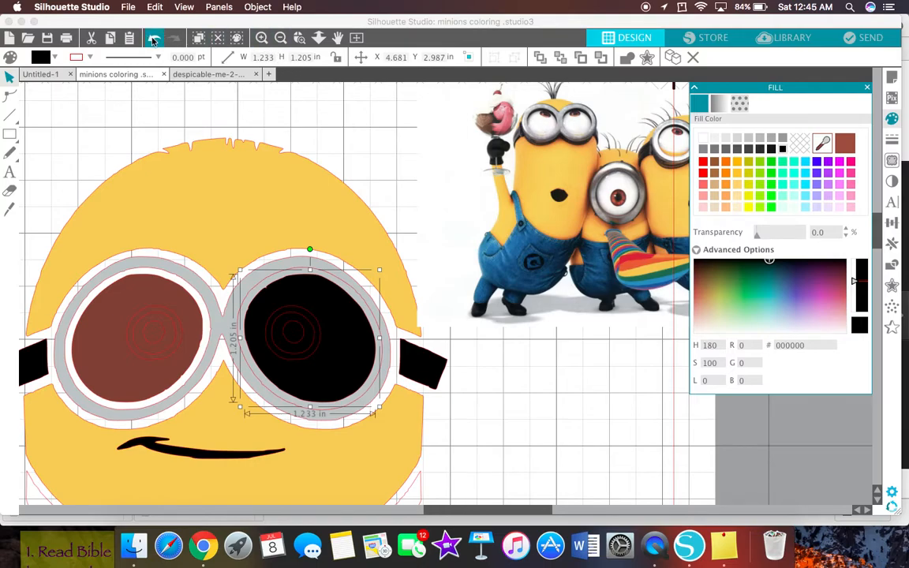
pyautogui.click(155, 40)
pyautogui.click(155, 40)
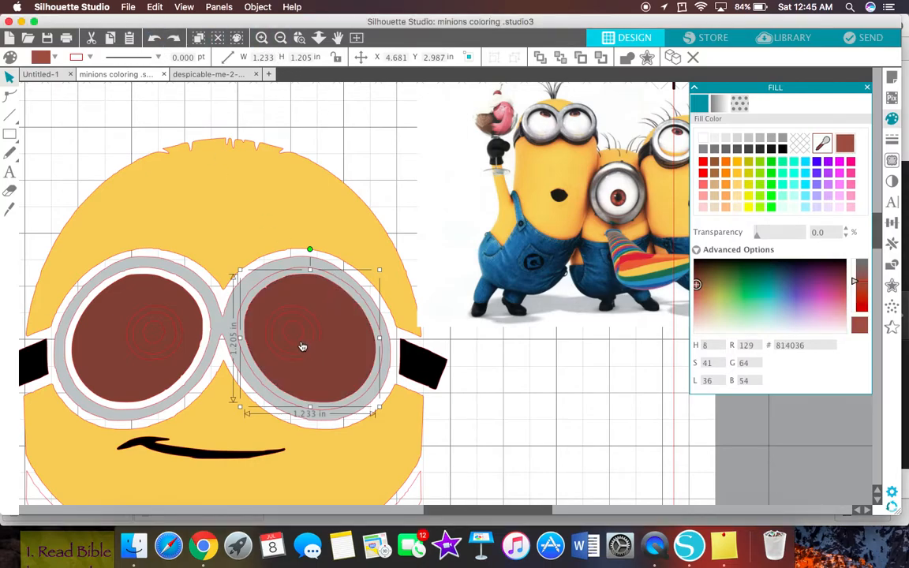
# Step: Fill the small innermost pupil circles of both eyes with black
pyautogui.click(286, 339)
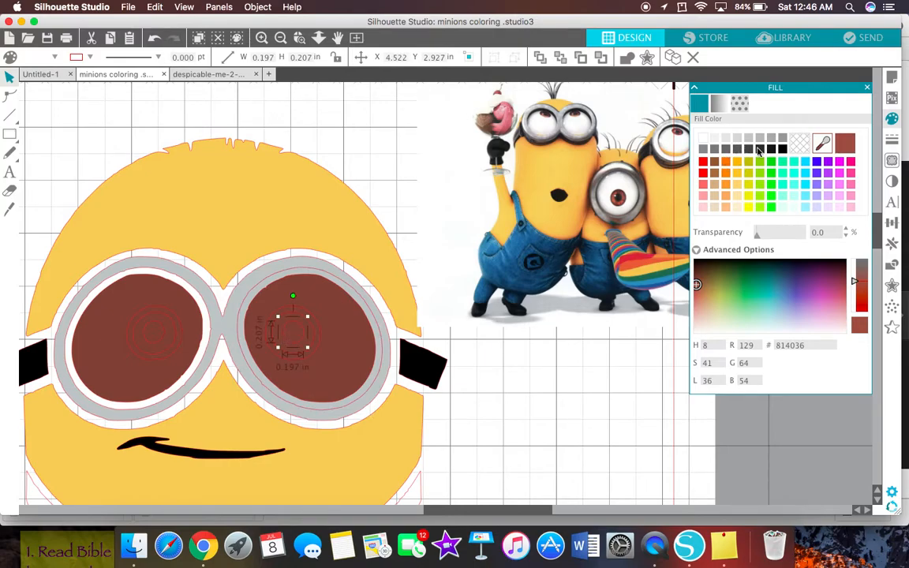
pyautogui.click(782, 148)
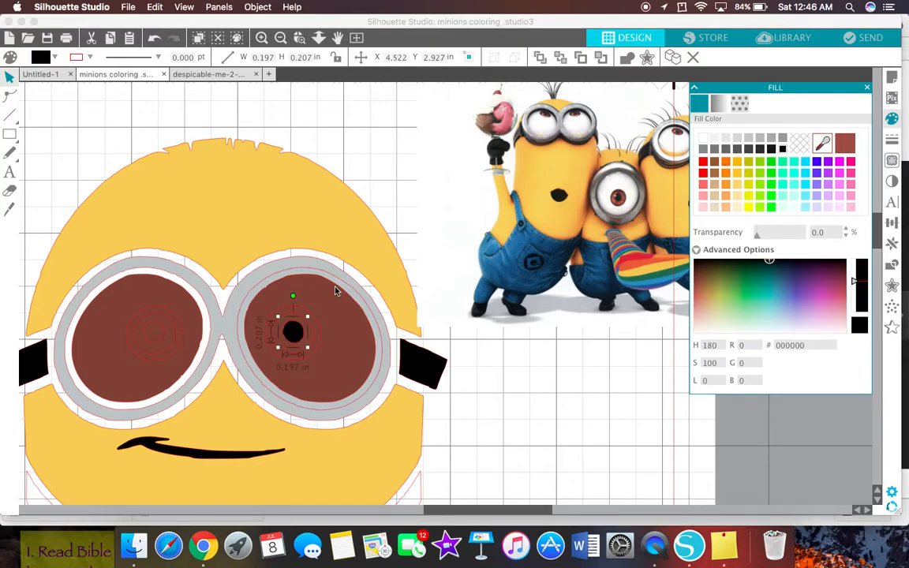
pyautogui.click(163, 340)
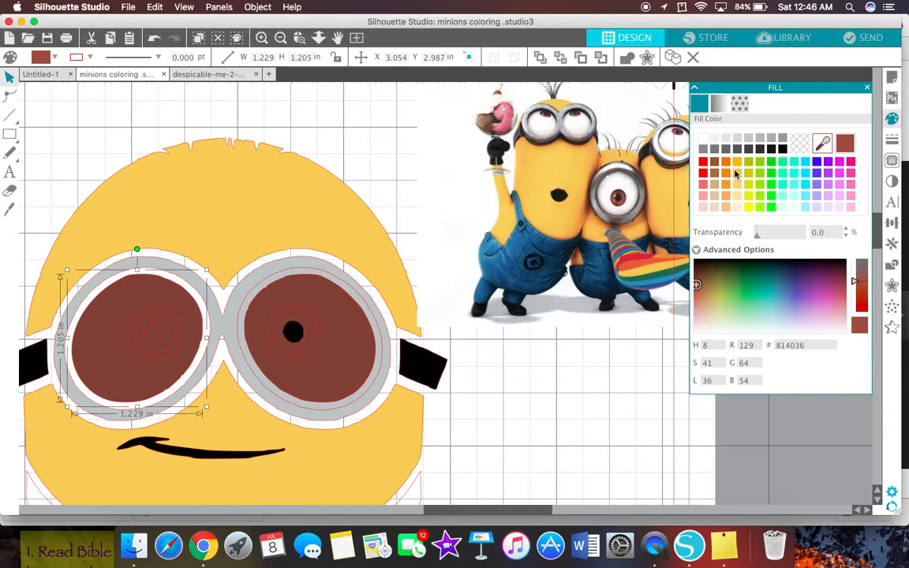
pyautogui.click(705, 142)
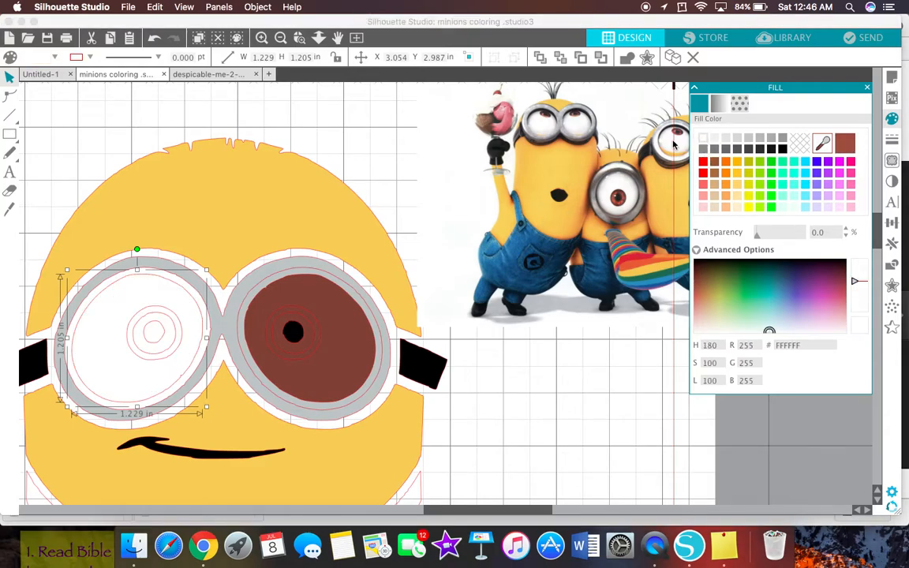
pyautogui.click(154, 38)
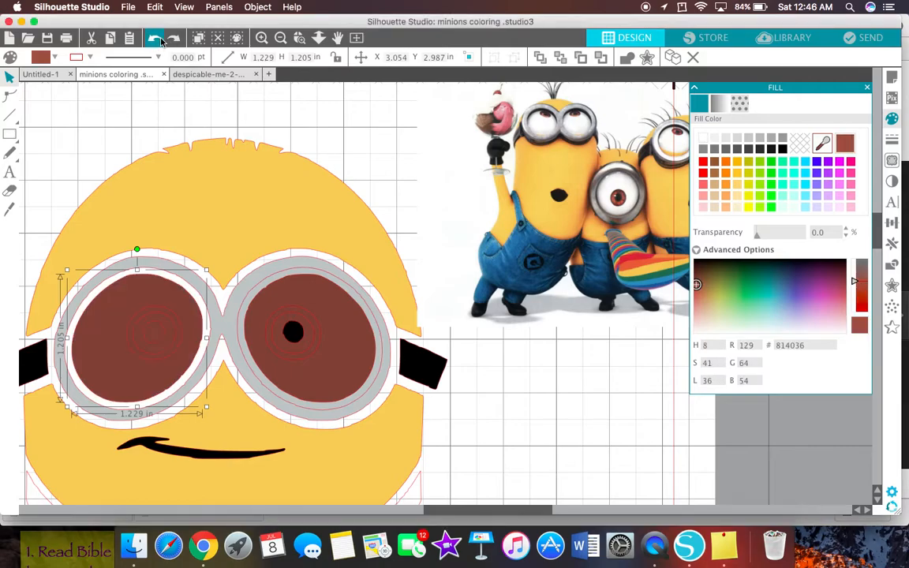
pyautogui.click(164, 337)
pyautogui.click(165, 337)
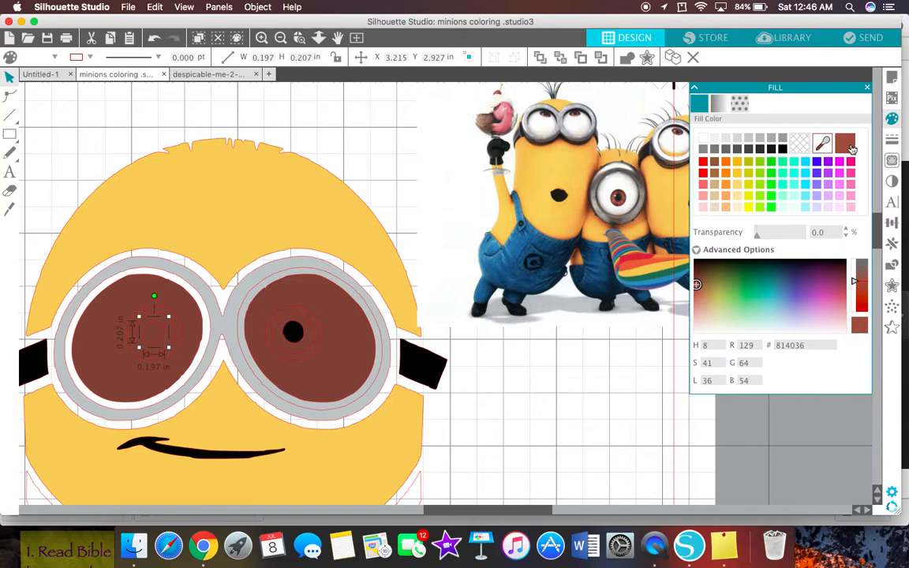
pyautogui.click(782, 148)
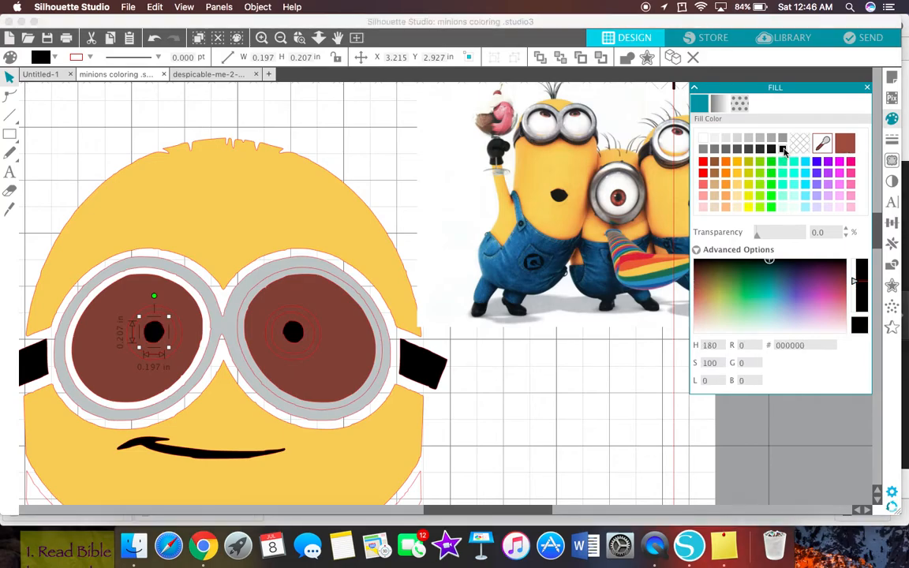
# Step: Fill the inner lens shapes of both goggles with white, leaving the black pupils on top
pyautogui.click(253, 315)
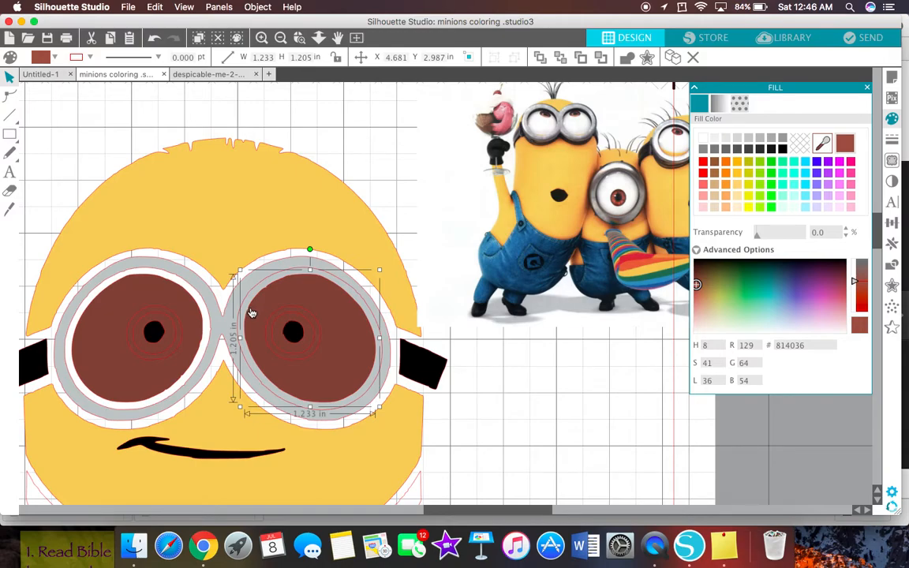
pyautogui.click(705, 141)
pyautogui.click(190, 298)
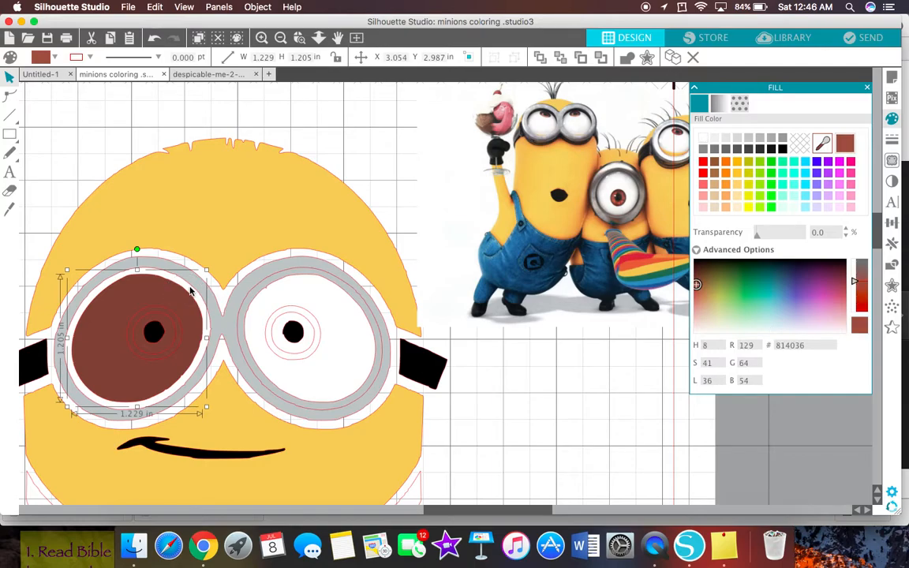
pyautogui.click(703, 139)
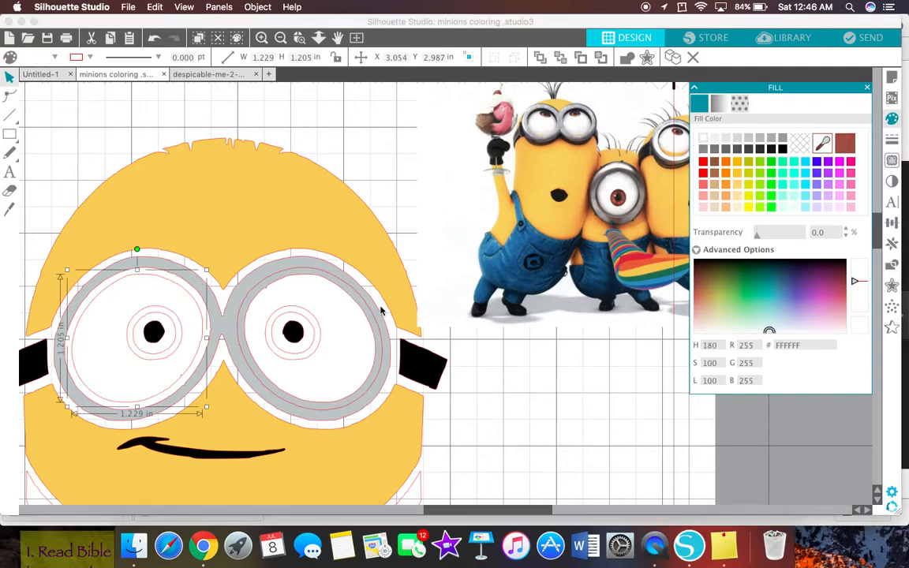
# Step: Fill the iris circle directly around each black pupil with the sampled reddish brown 814036
pyautogui.click(310, 335)
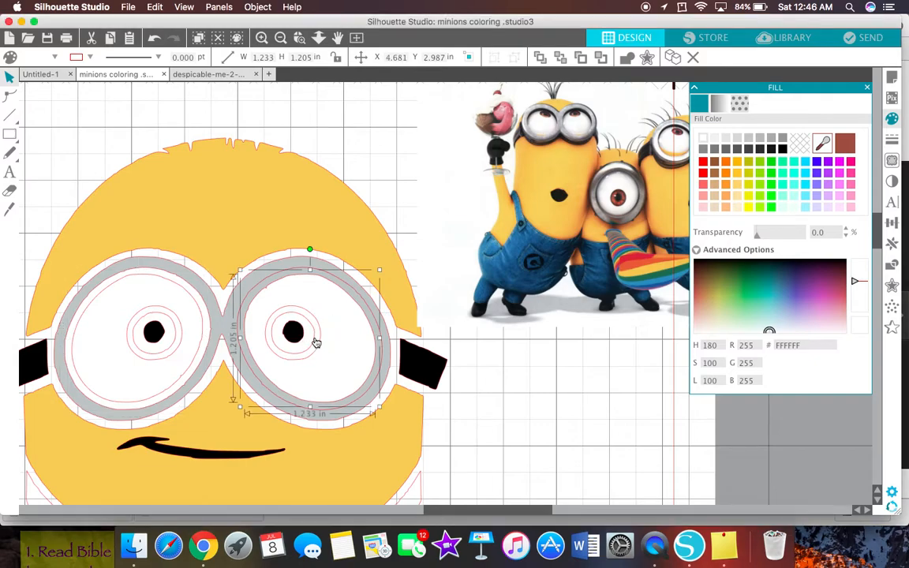
pyautogui.click(849, 144)
pyautogui.click(154, 38)
pyautogui.click(316, 341)
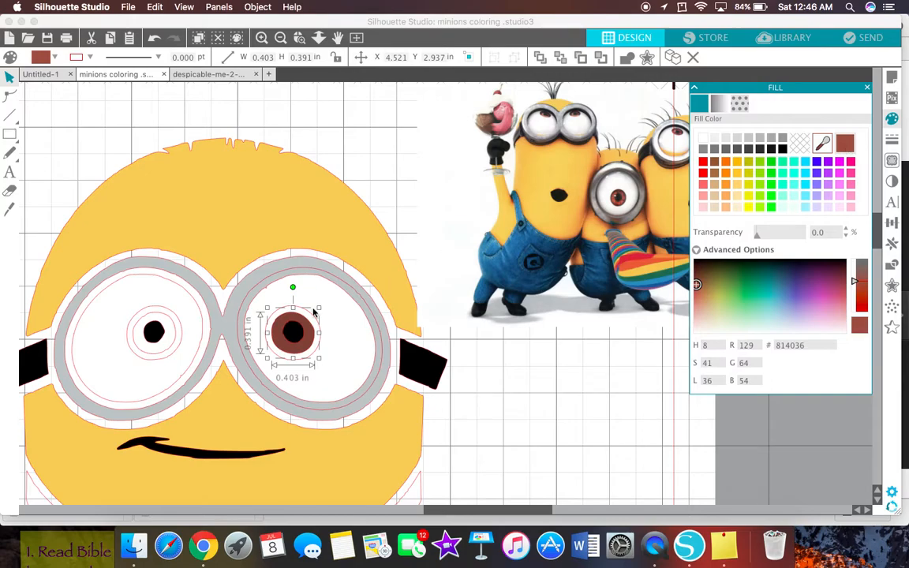
pyautogui.click(181, 337)
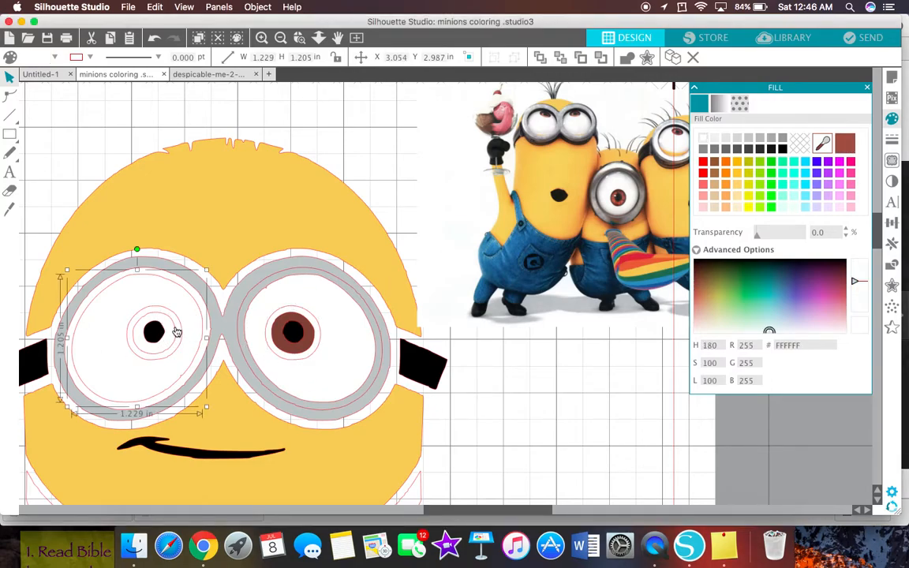
pyautogui.click(177, 339)
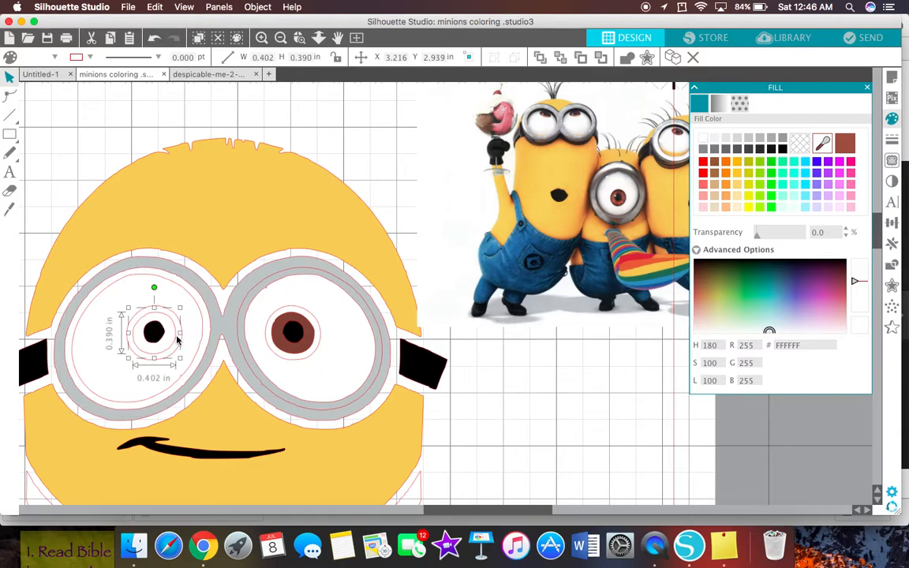
pyautogui.click(845, 143)
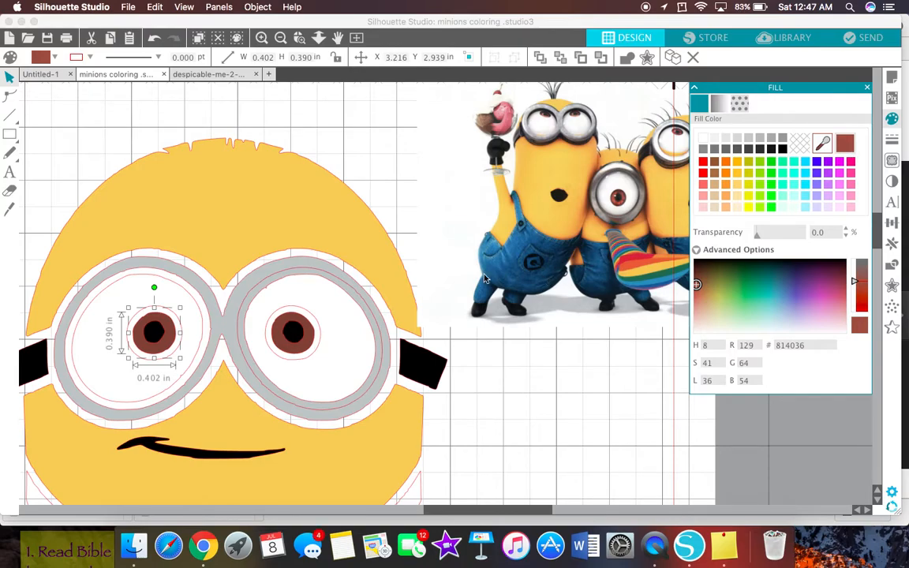
# Step: Fill the outermost iris ring of both eyes with the same sampled reddish brown 814036
pyautogui.click(319, 345)
pyautogui.click(320, 345)
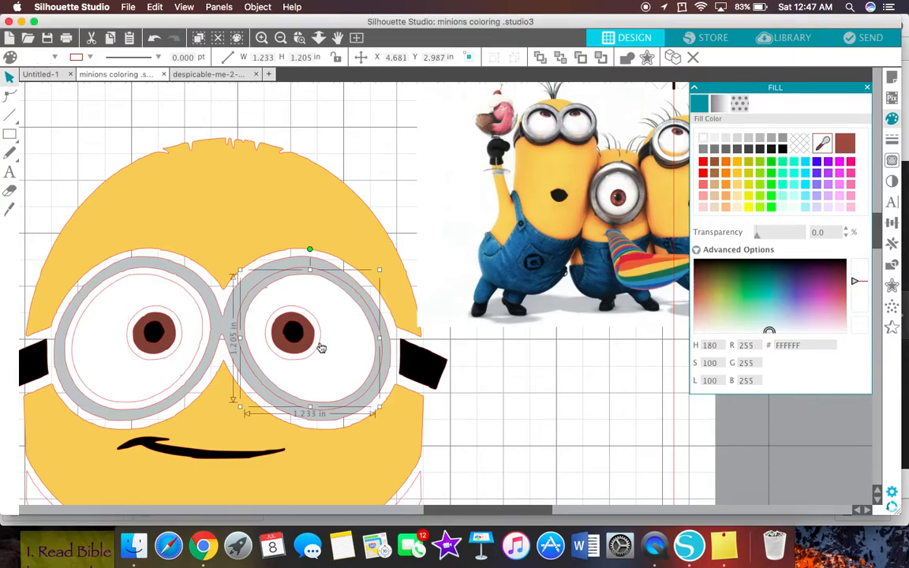
pyautogui.click(319, 342)
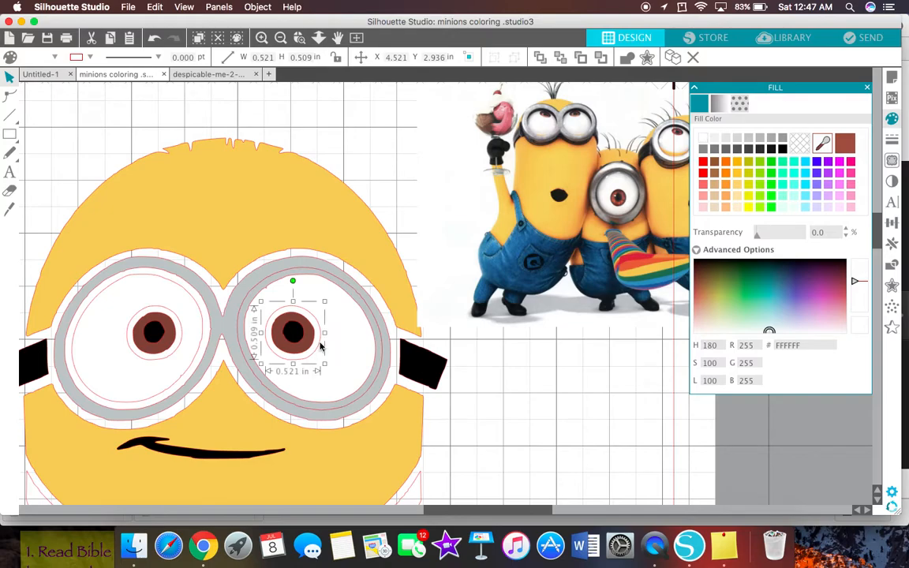
pyautogui.click(848, 146)
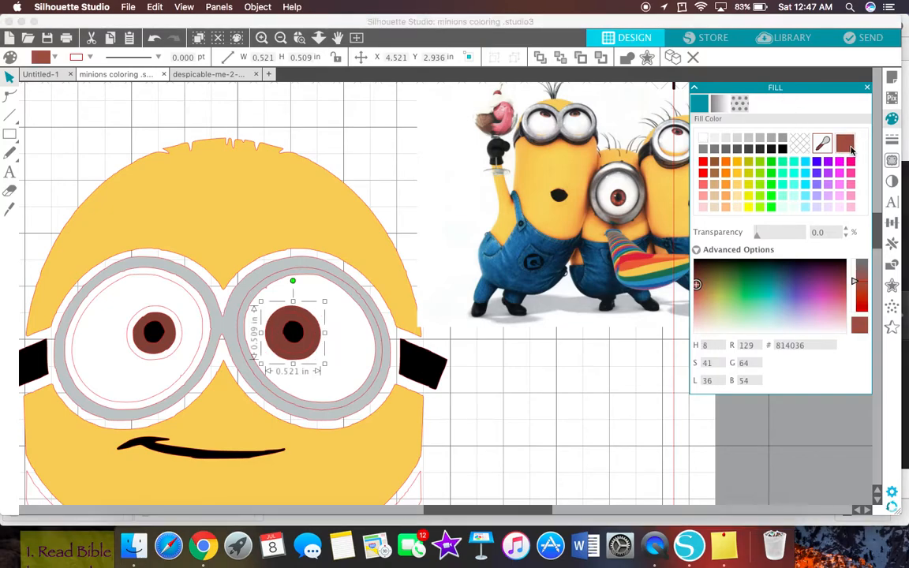
pyautogui.click(167, 345)
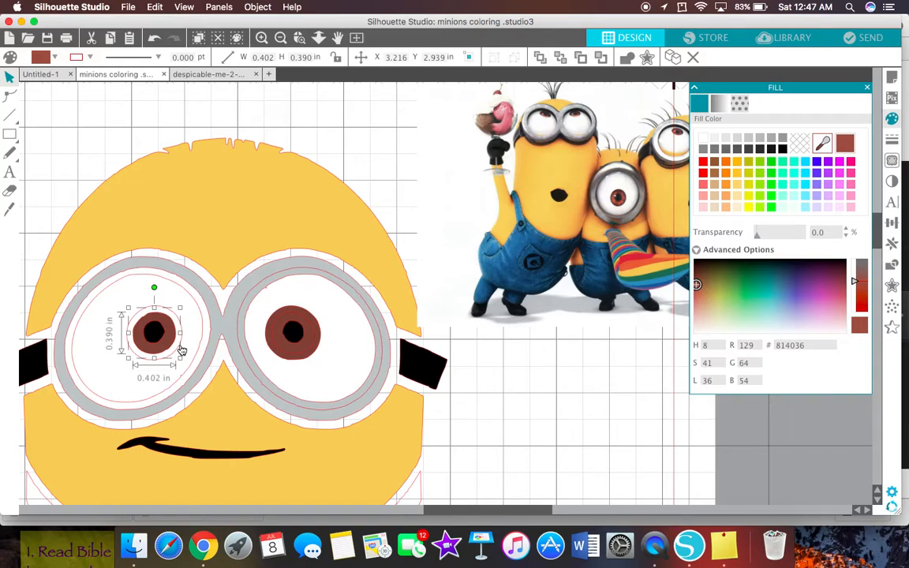
pyautogui.click(183, 346)
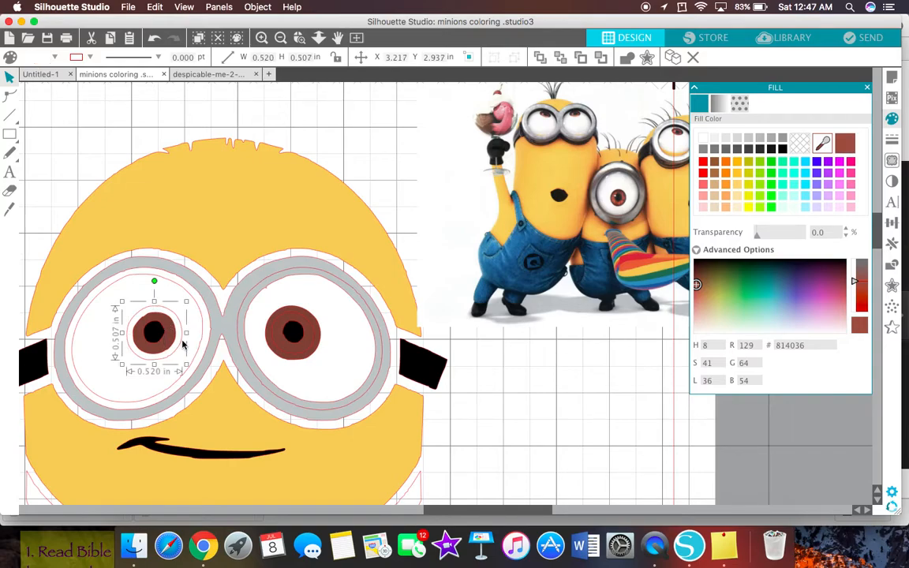
pyautogui.click(852, 144)
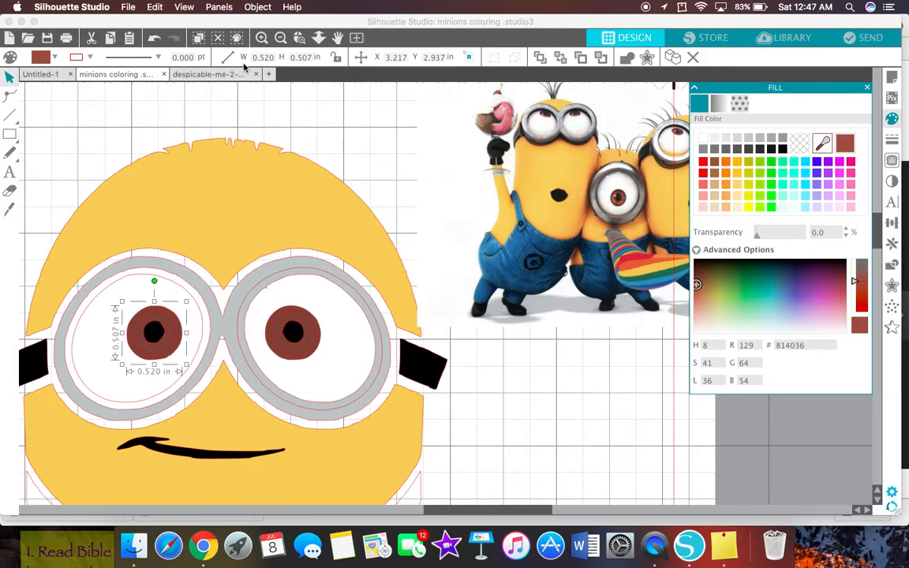
# Step: Move the black silhouette farther up and to the left, off the page and away from the colored minion
pyautogui.click(280, 38)
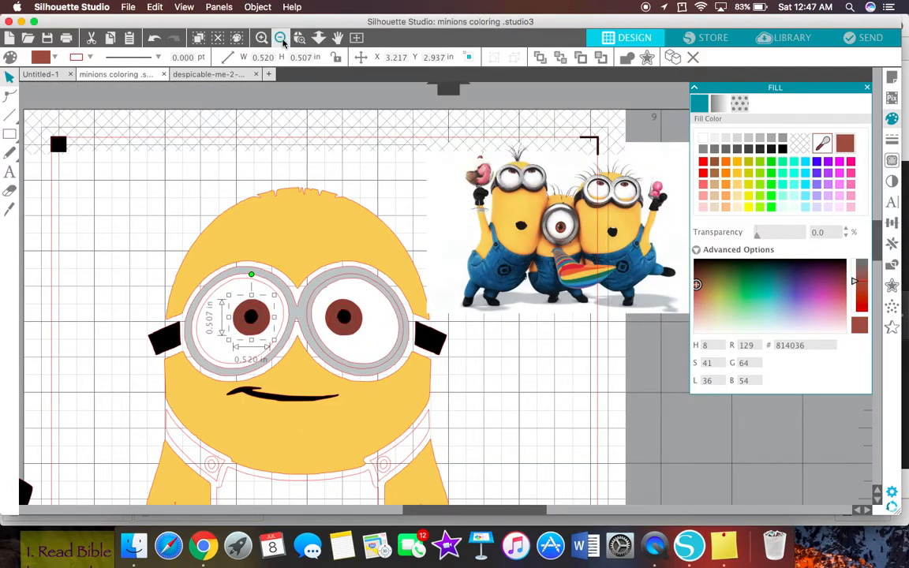
pyautogui.click(280, 38)
pyautogui.click(68, 381)
pyautogui.moveTo(68, 381); pyautogui.dragTo(12, 316)
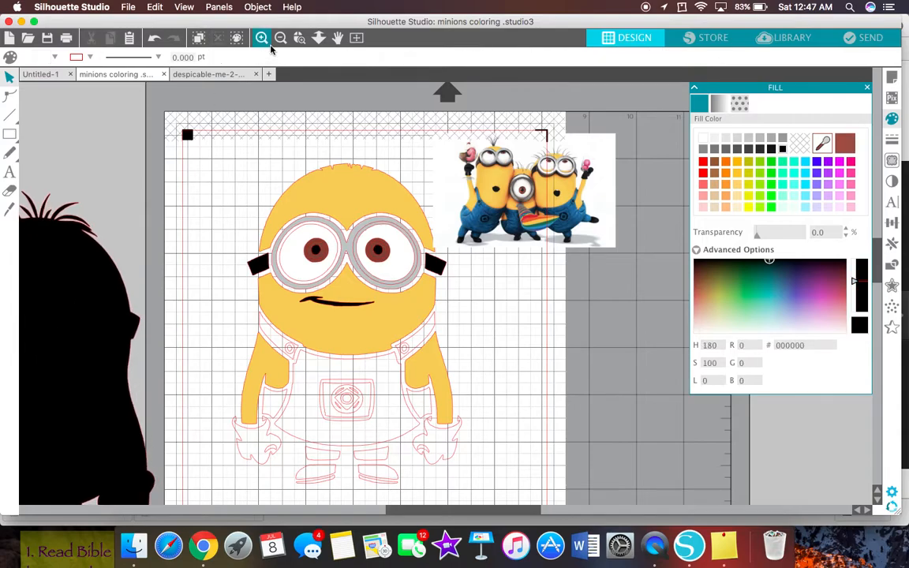
pyautogui.click(261, 37)
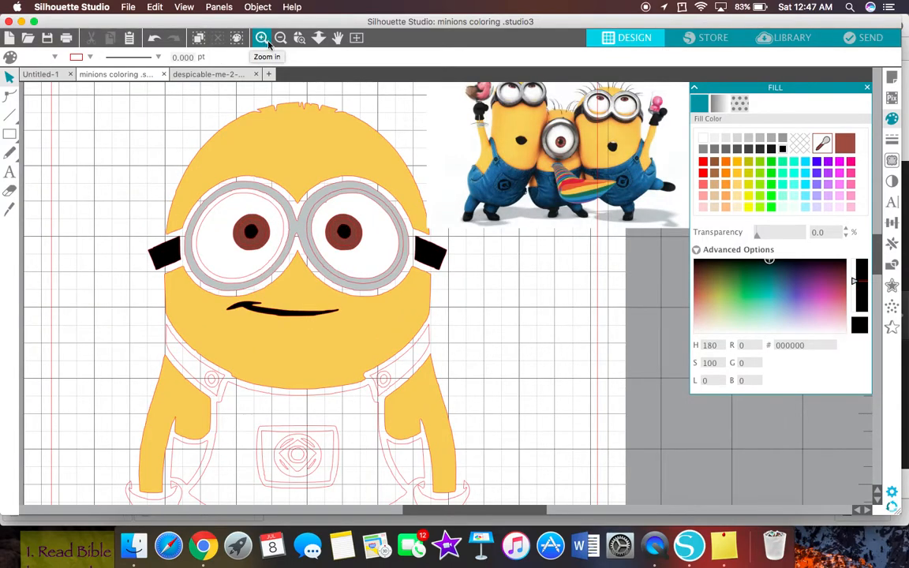
# Step: Move the reference picture closer to the minion and fill both shoulder straps with blue 145077 sampled from the pictured overalls
pyautogui.moveTo(545, 192); pyautogui.dragTo(518, 250)
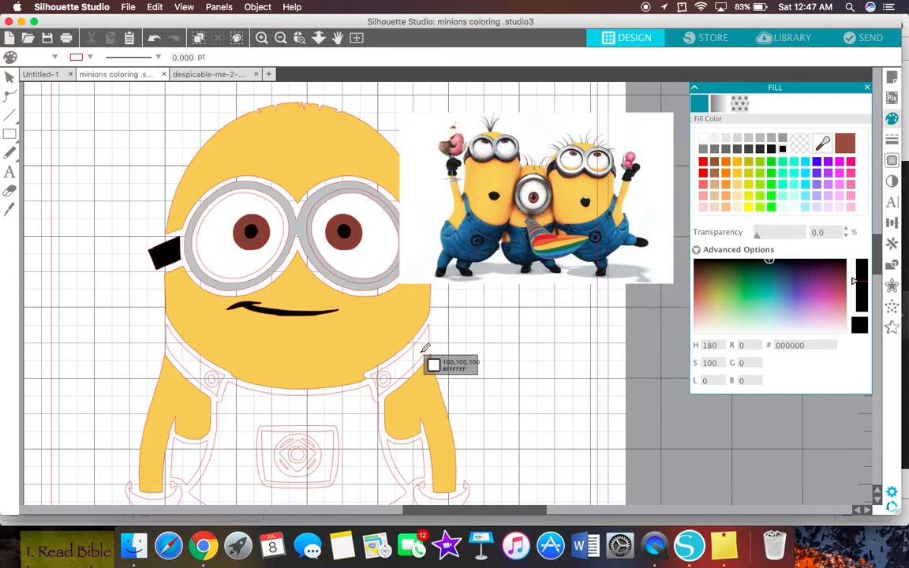
pyautogui.click(8, 77)
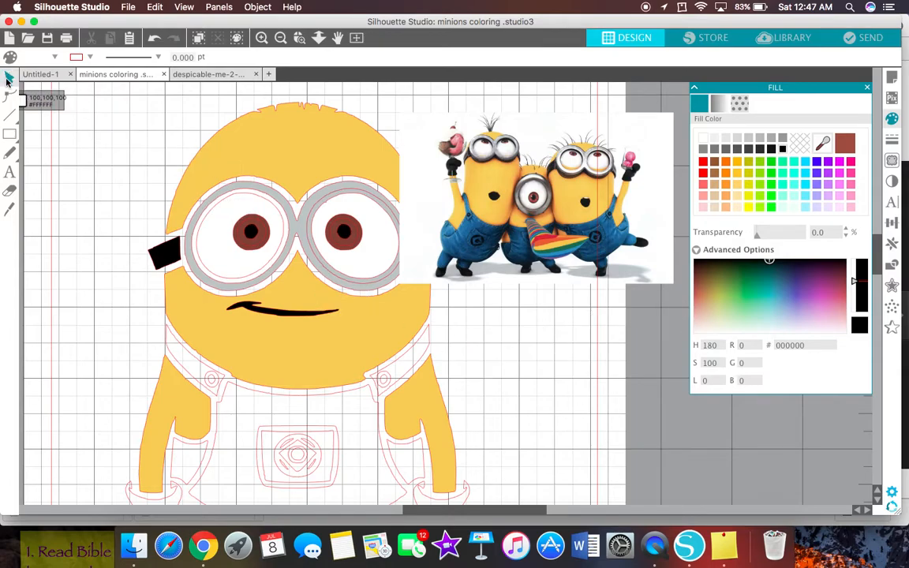
pyautogui.click(183, 351)
pyautogui.click(171, 337)
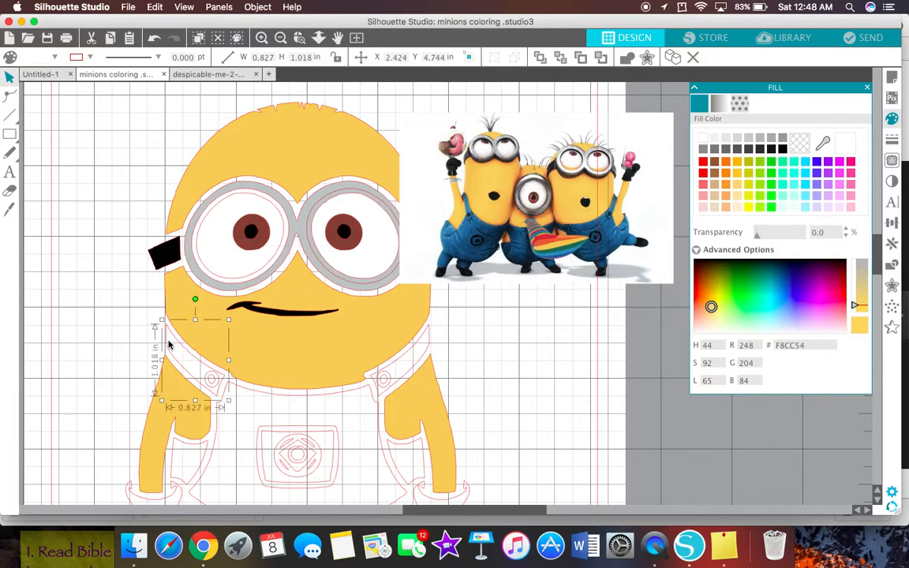
pyautogui.click(825, 142)
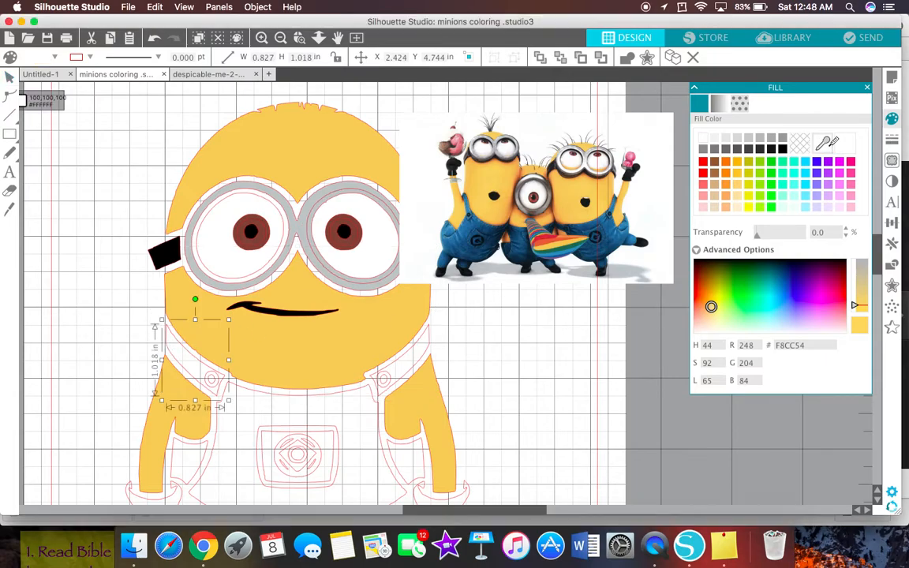
pyautogui.click(612, 247)
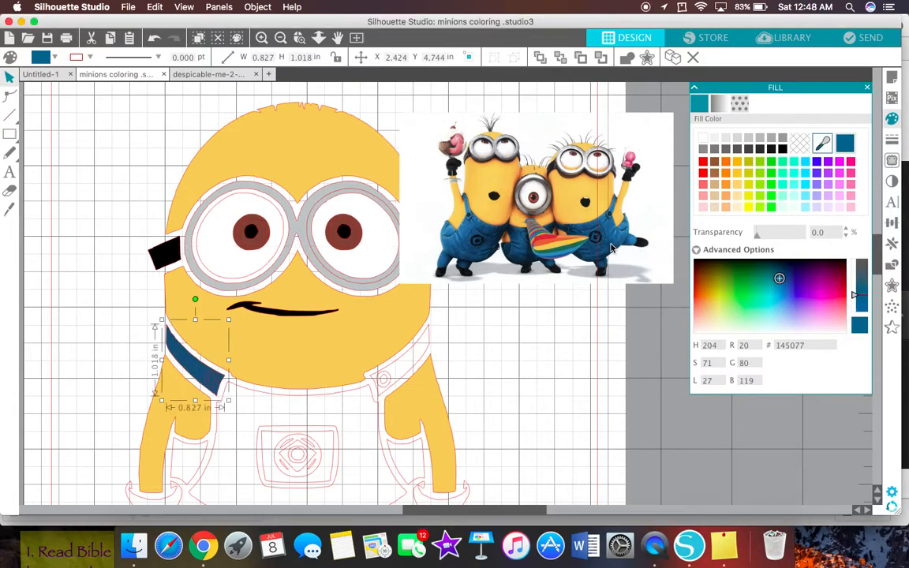
pyautogui.click(426, 345)
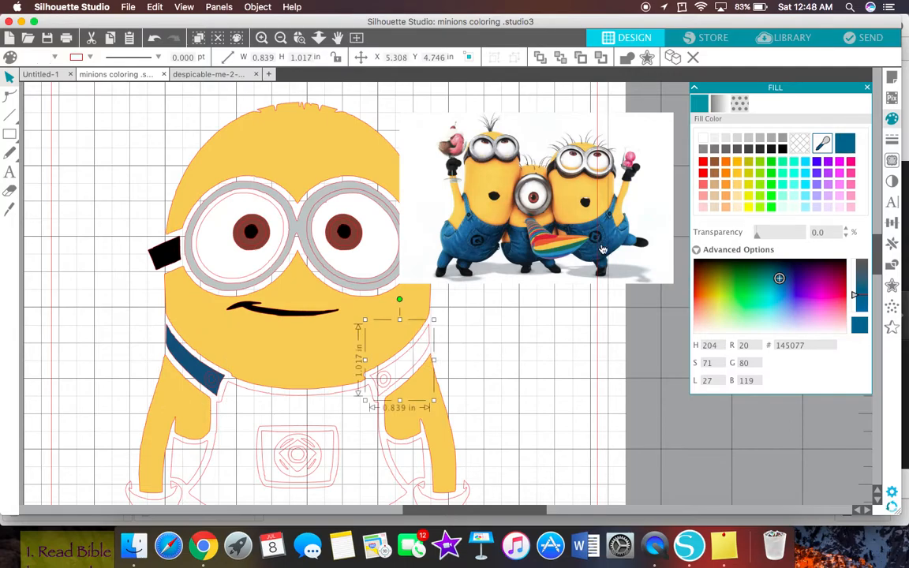
pyautogui.click(847, 144)
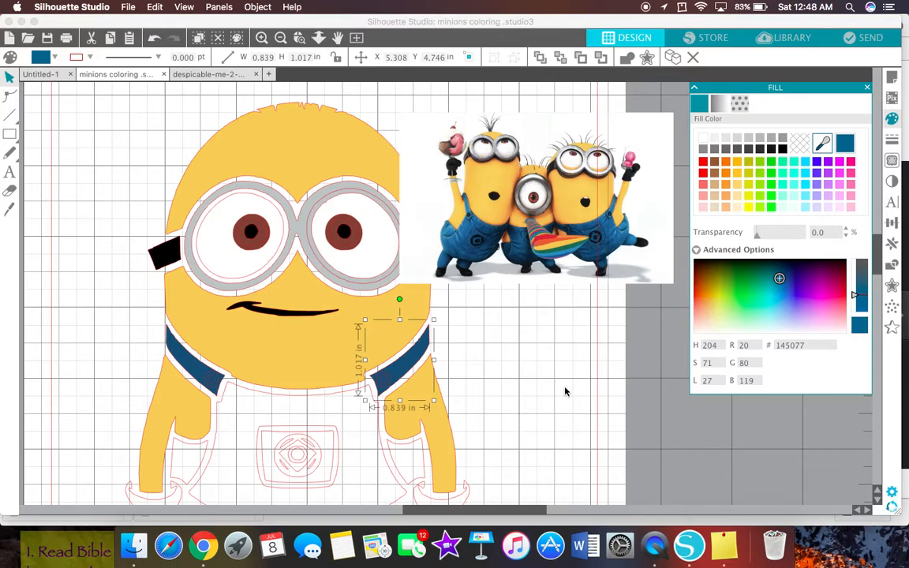
# Step: Fill the inner and outer circles of the button on the left strap with black
pyautogui.scroll(-1, 564, 390)
pyautogui.click(207, 373)
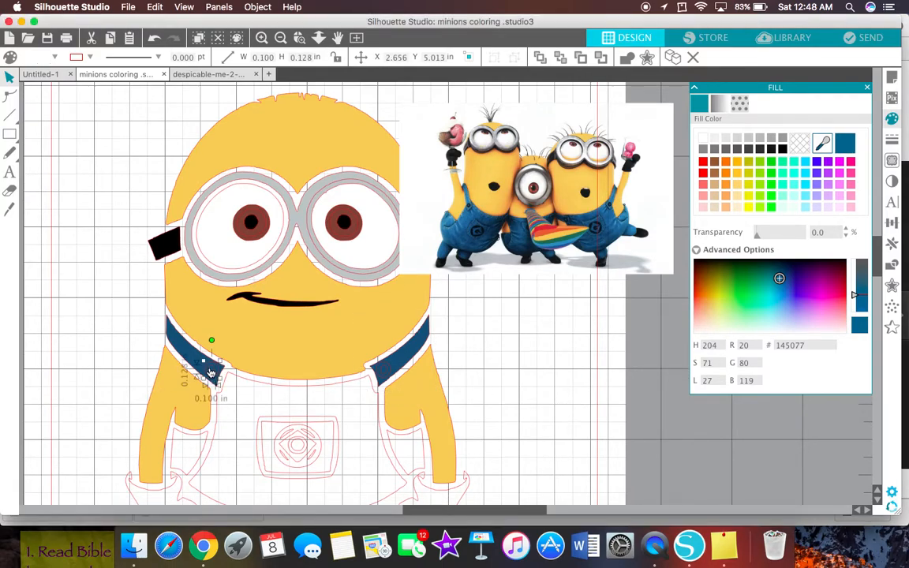
pyautogui.click(783, 148)
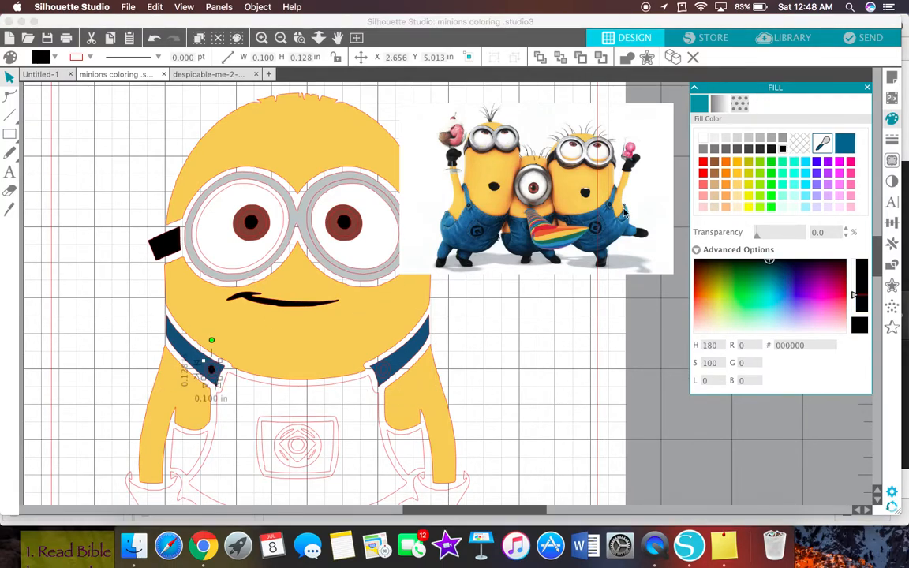
pyautogui.click(209, 374)
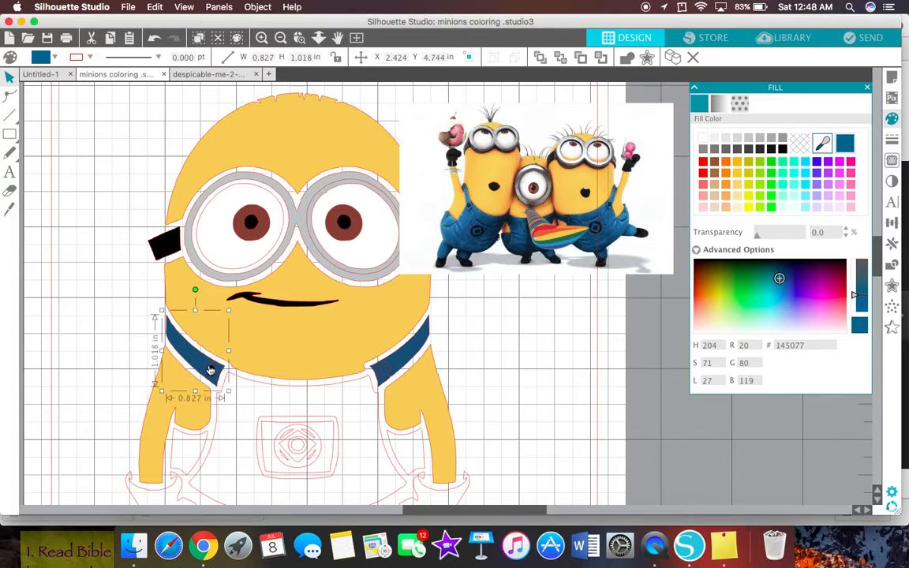
pyautogui.click(213, 368)
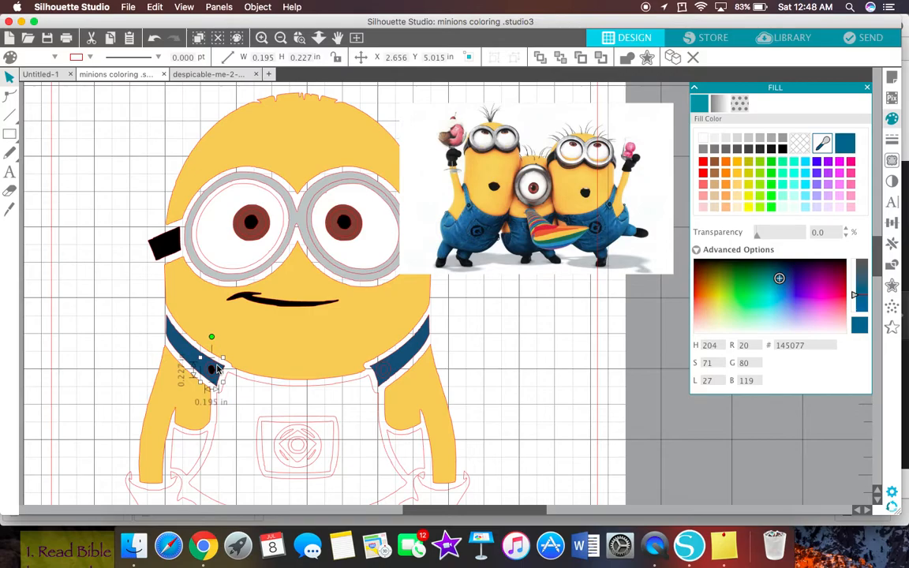
pyautogui.click(782, 149)
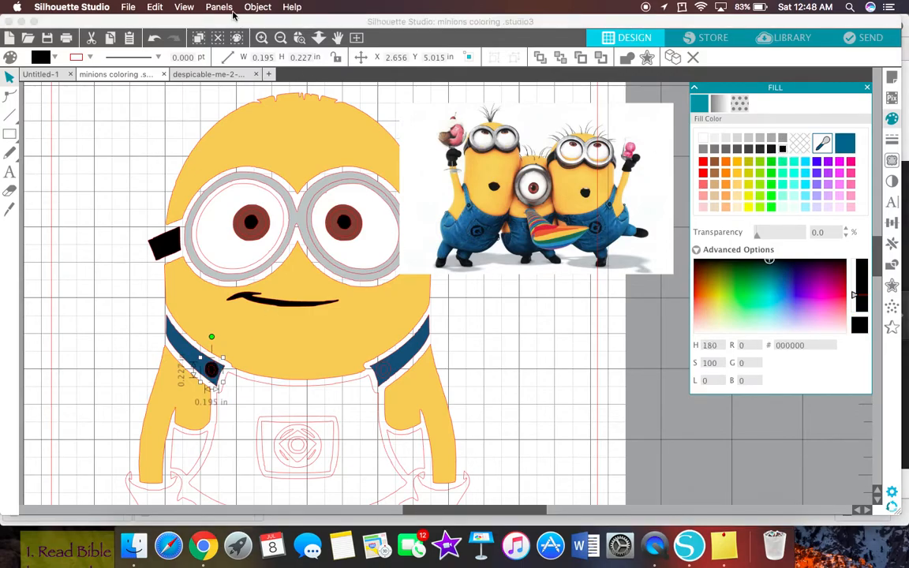
# Step: Fill the outer circle of the button on the right strap with black
pyautogui.scroll(-3, 427, 355)
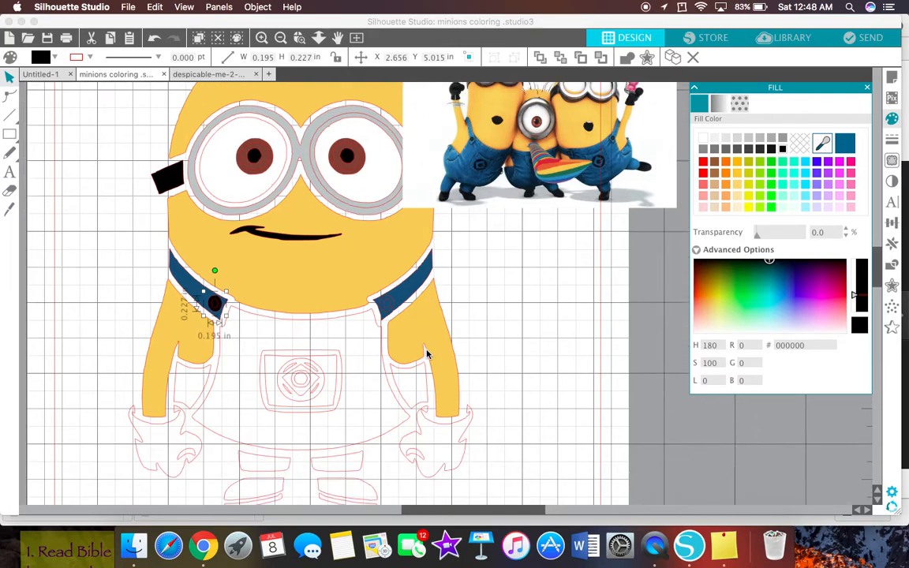
pyautogui.scroll(-2, 427, 355)
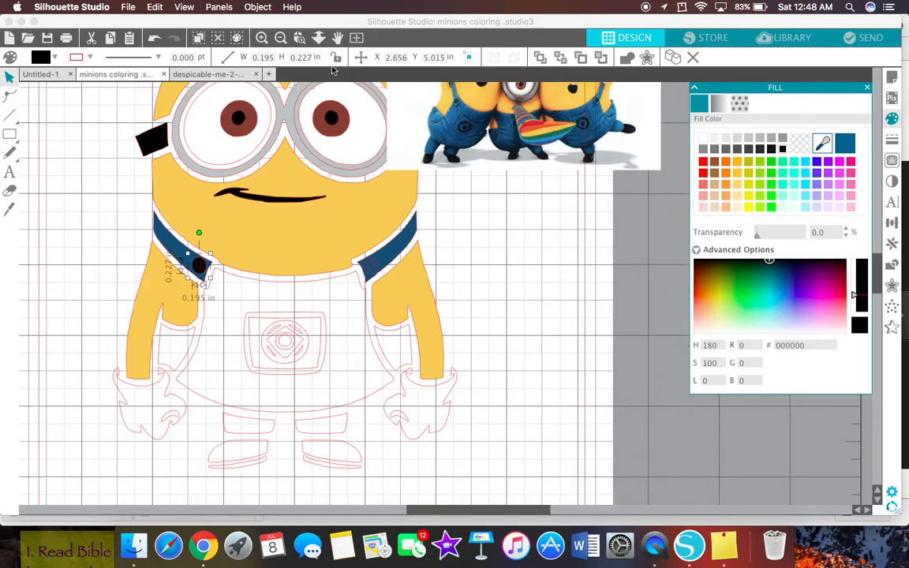
pyautogui.click(261, 37)
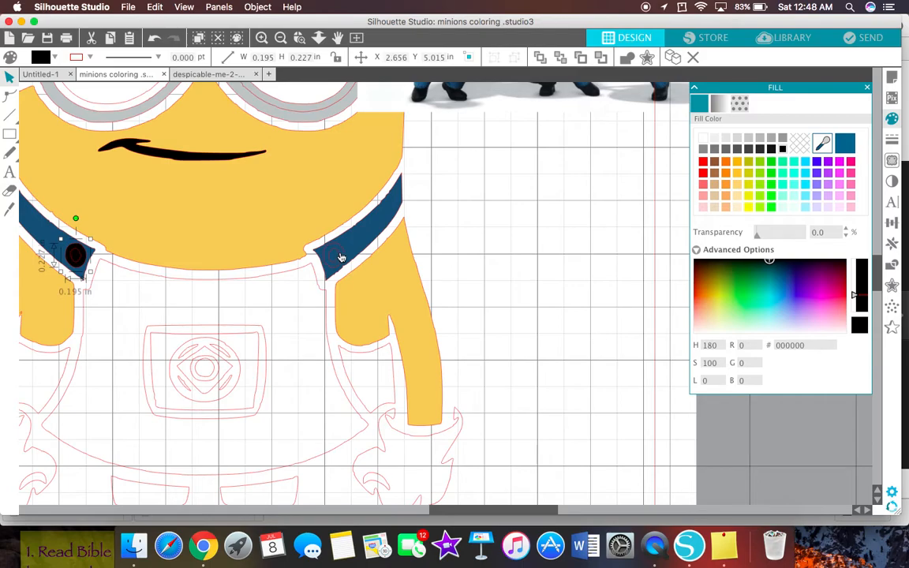
pyautogui.click(345, 258)
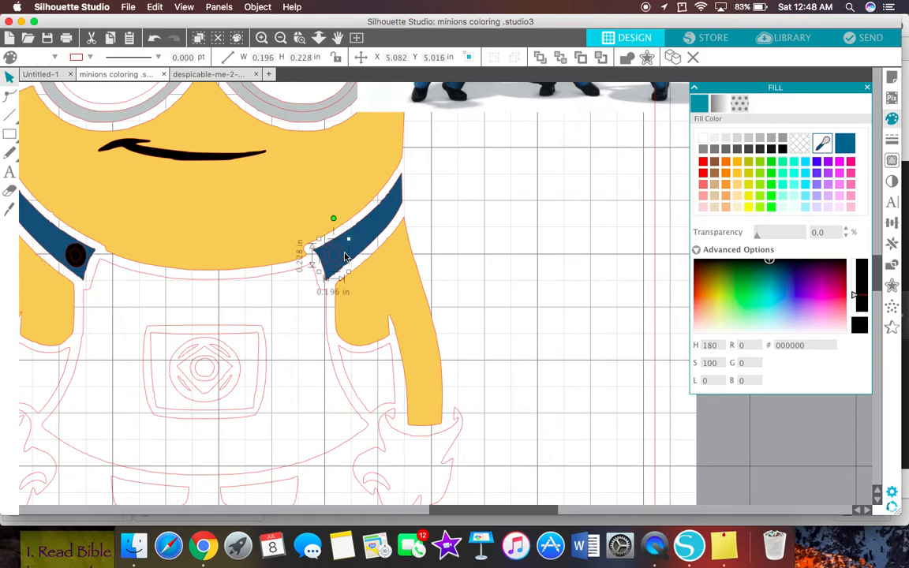
pyautogui.click(783, 150)
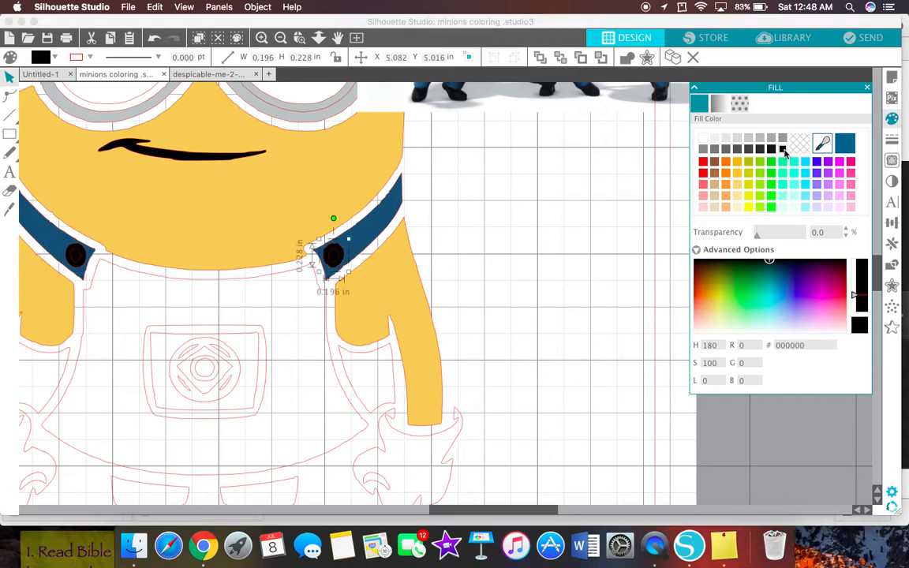
# Step: Fill the main body of the overalls with the sampled blue 145077
pyautogui.click(281, 39)
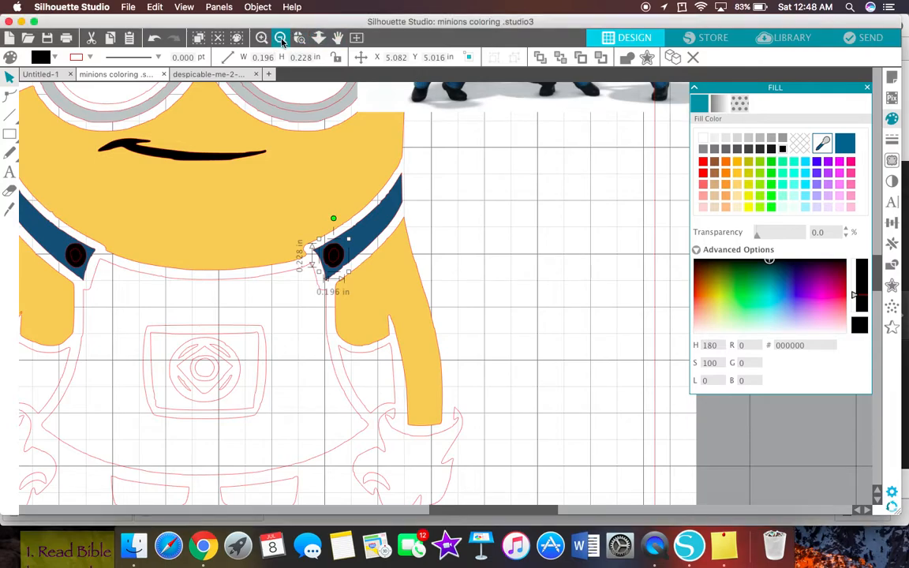
pyautogui.click(281, 39)
pyautogui.scroll(2, 551, 158)
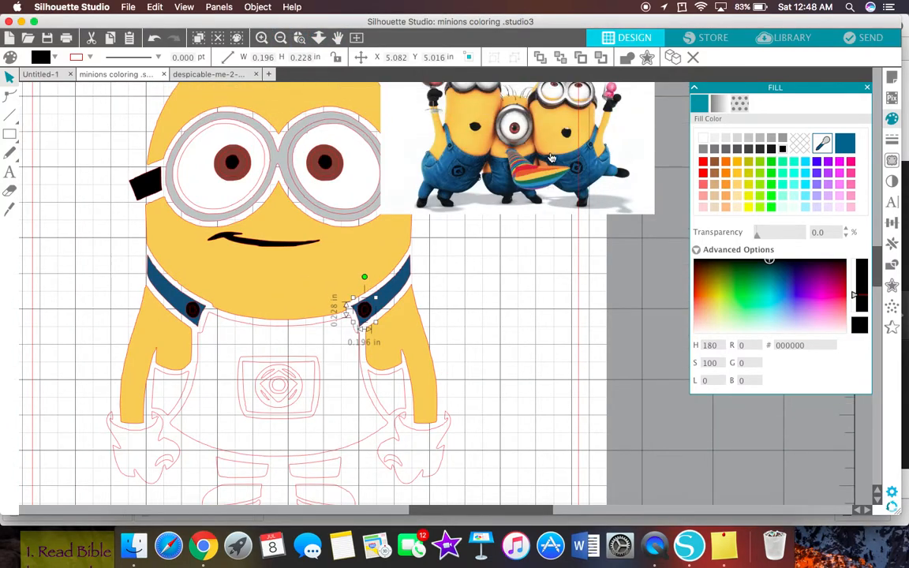
pyautogui.scroll(1, 552, 158)
pyautogui.scroll(1, 551, 158)
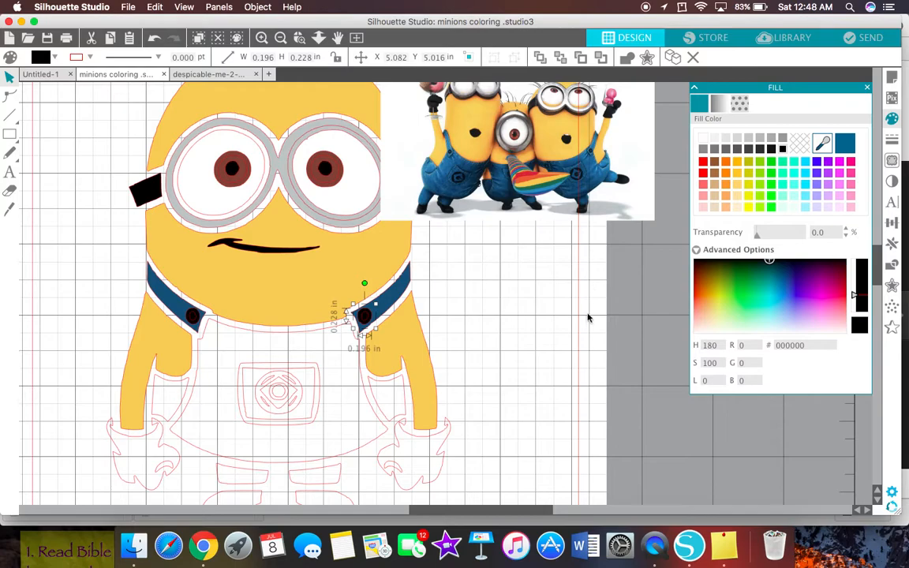
pyautogui.click(379, 438)
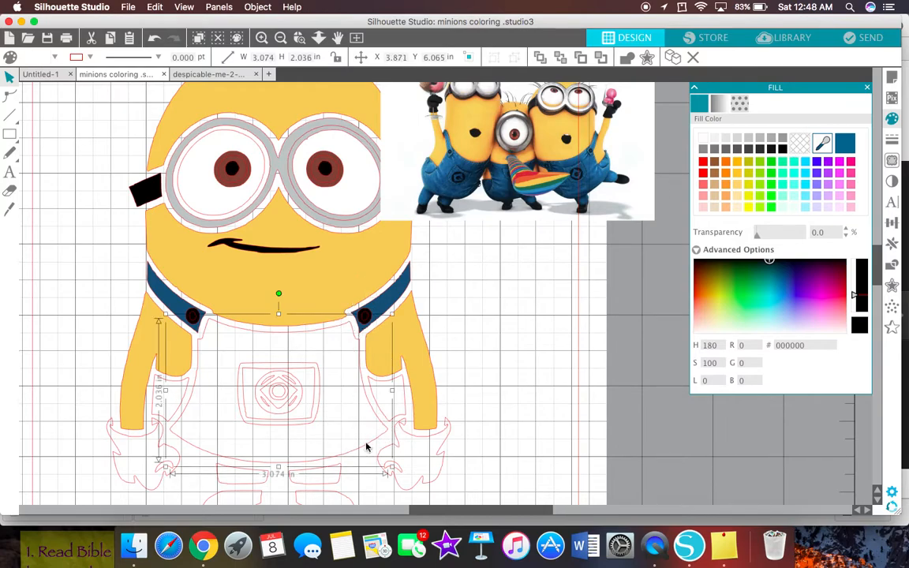
pyautogui.click(844, 143)
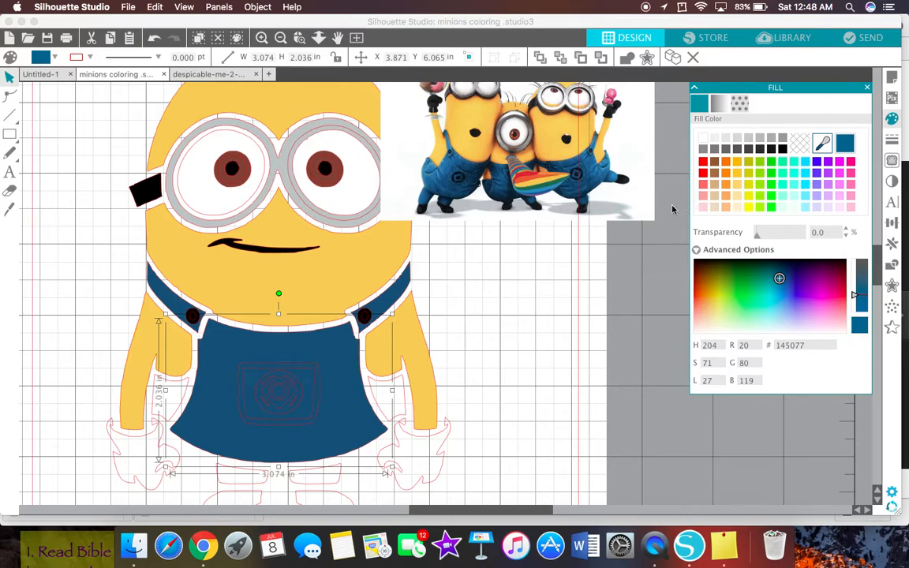
# Step: Fill the outer and inner pocket outlines on the front of the overalls with the same blue 145077
pyautogui.click(824, 145)
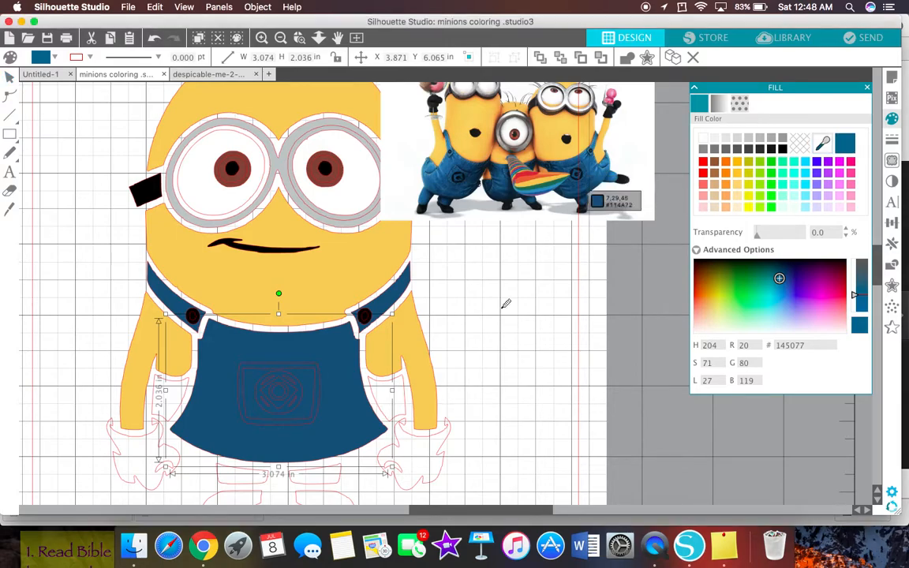
pyautogui.click(318, 384)
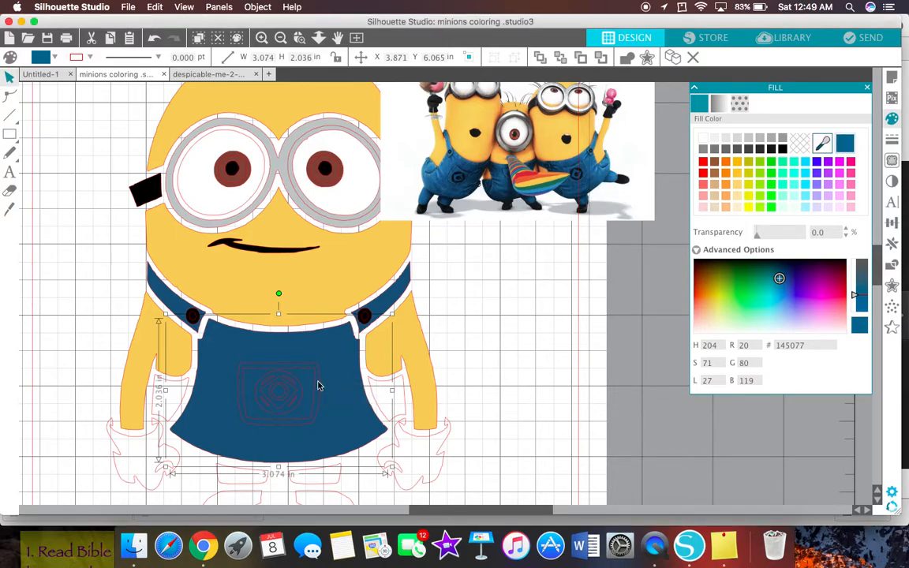
pyautogui.click(239, 384)
pyautogui.click(843, 142)
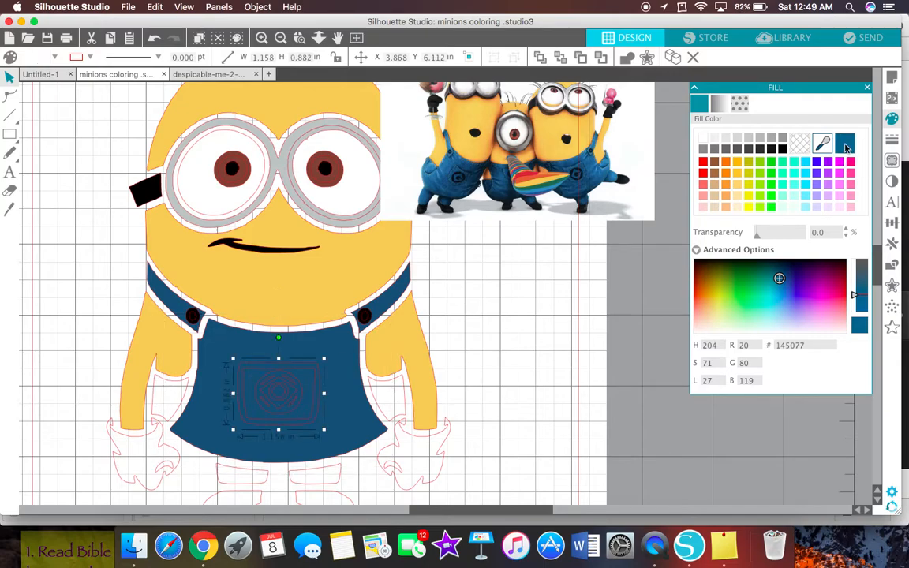
pyautogui.click(243, 381)
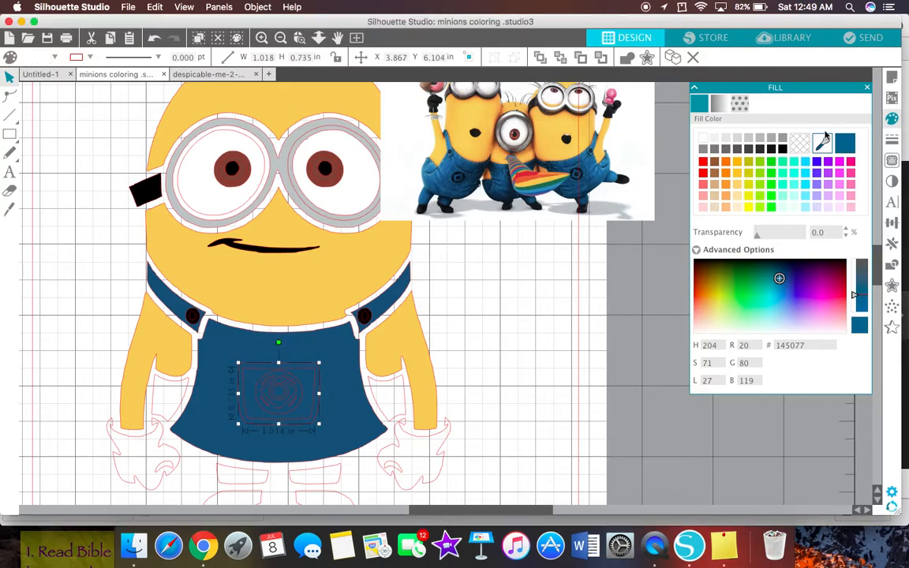
pyautogui.click(846, 145)
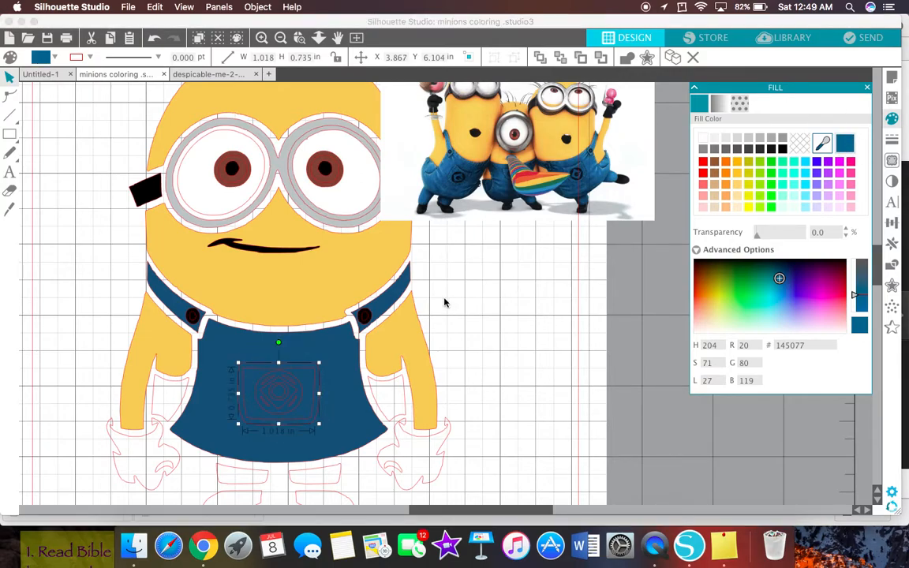
# Step: Fill the round logo in the middle of the pocket with black and clear the selection
pyautogui.click(298, 396)
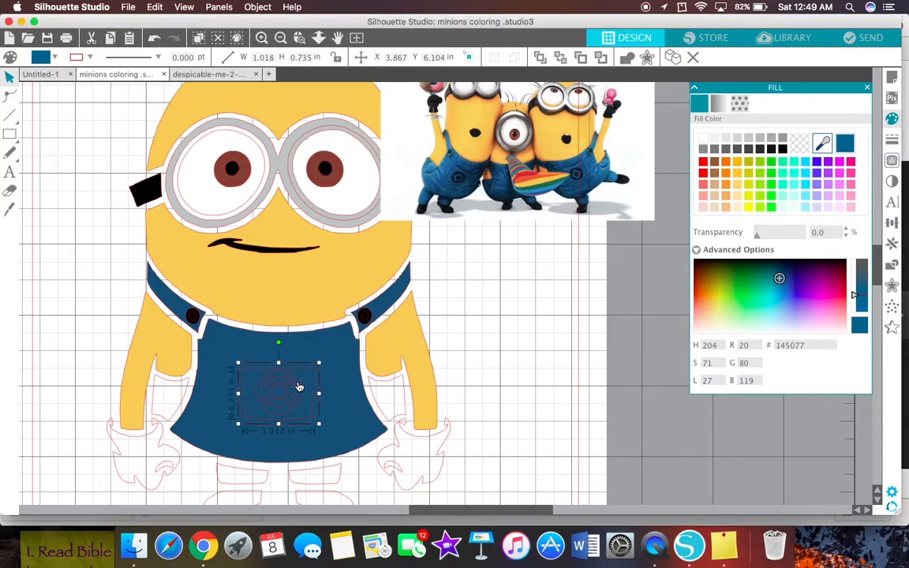
pyautogui.click(298, 383)
pyautogui.click(784, 149)
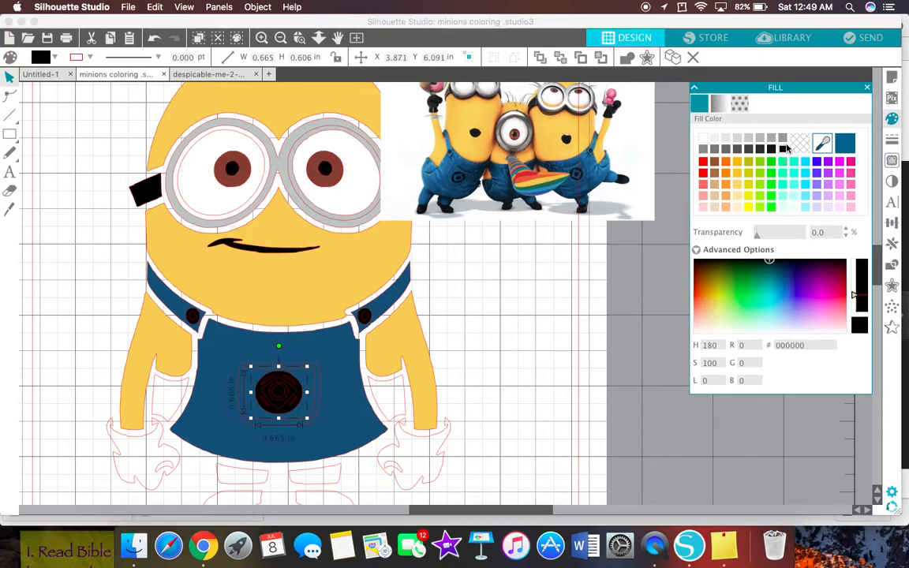
pyautogui.click(540, 332)
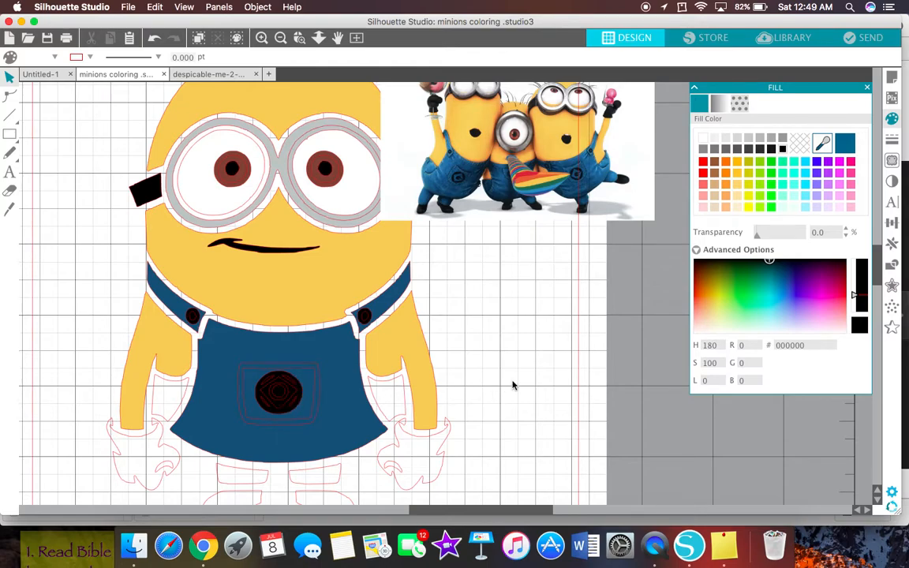
# Step: Fill the gloves on both of the minion's hands with black
pyautogui.scroll(-5, 512, 385)
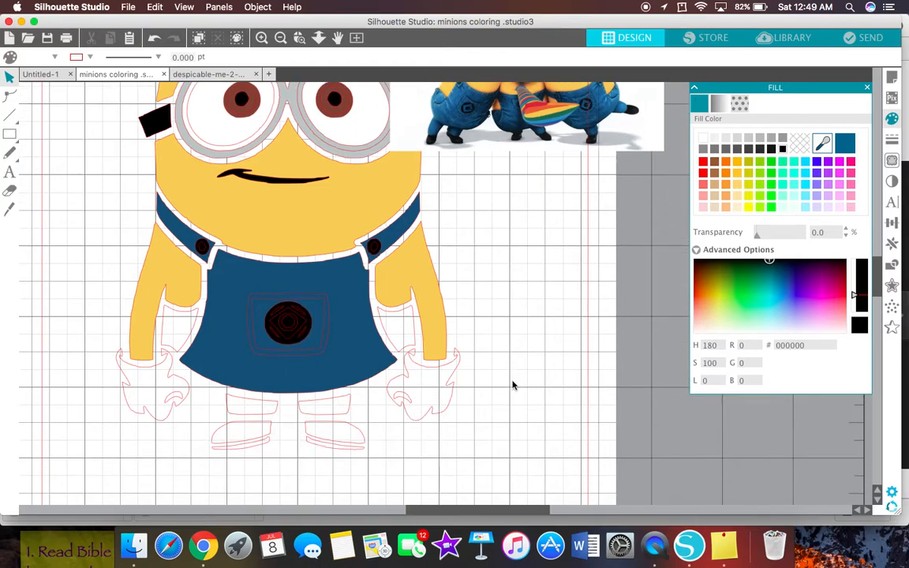
pyautogui.scroll(2, 513, 385)
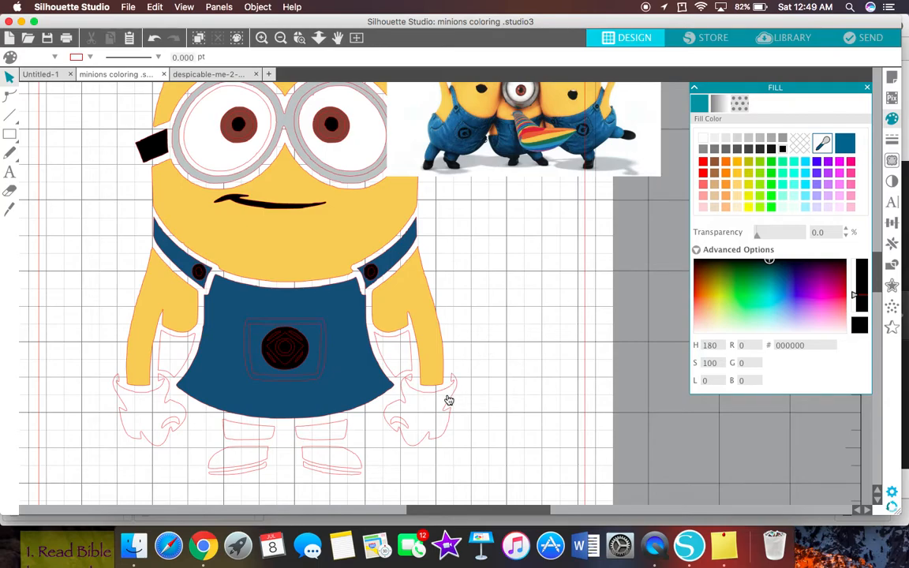
pyautogui.scroll(4, 593, 310)
pyautogui.scroll(-3, 592, 310)
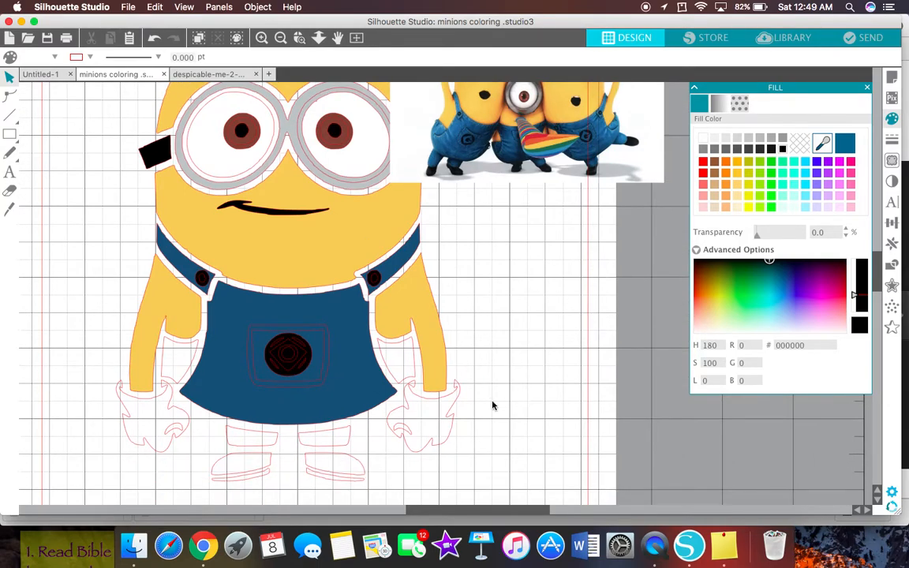
pyautogui.click(452, 414)
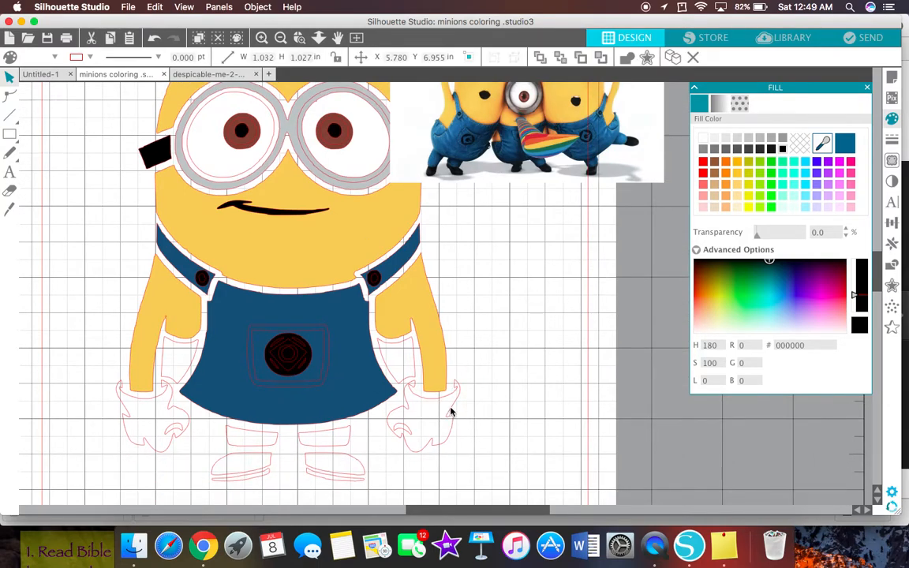
pyautogui.click(784, 149)
pyautogui.click(169, 417)
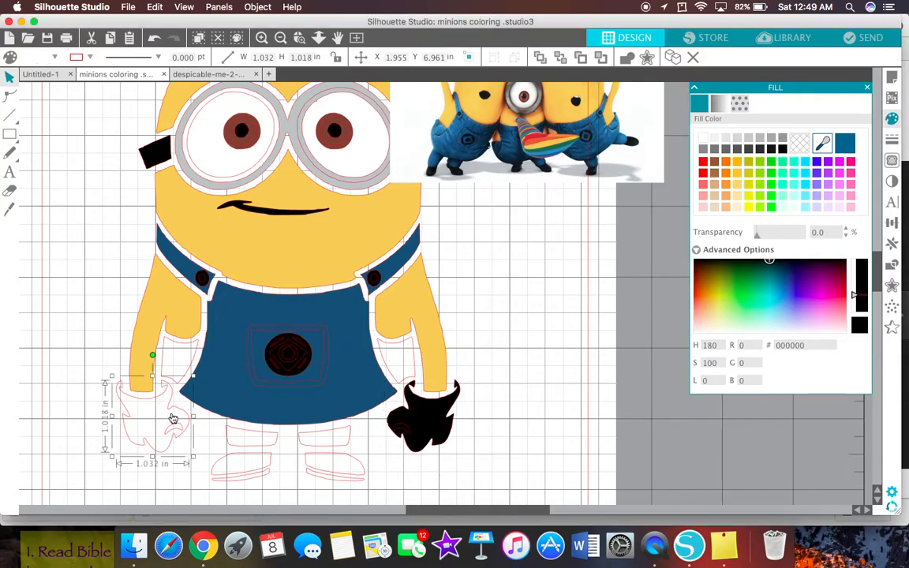
pyautogui.click(783, 150)
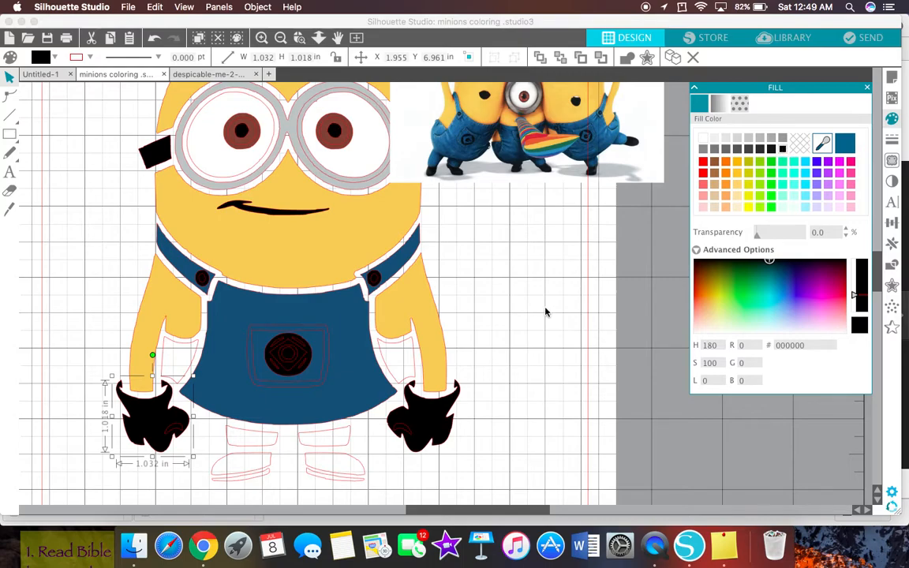
# Step: Fill the two side pieces between the arms and the overalls with yellow F7C852 sampled from the reference picture
pyautogui.scroll(-2, 545, 312)
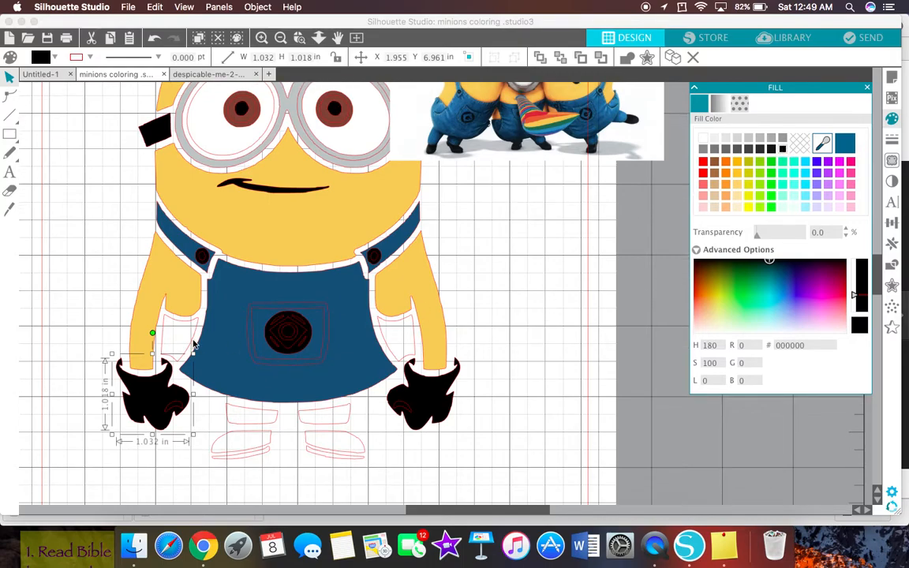
pyautogui.click(194, 345)
pyautogui.scroll(3, 599, 271)
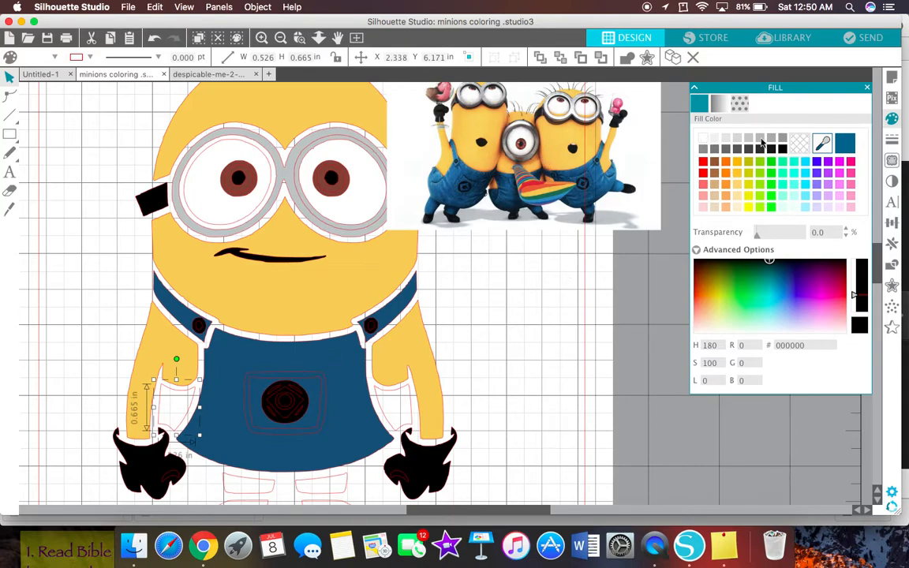
pyautogui.click(820, 146)
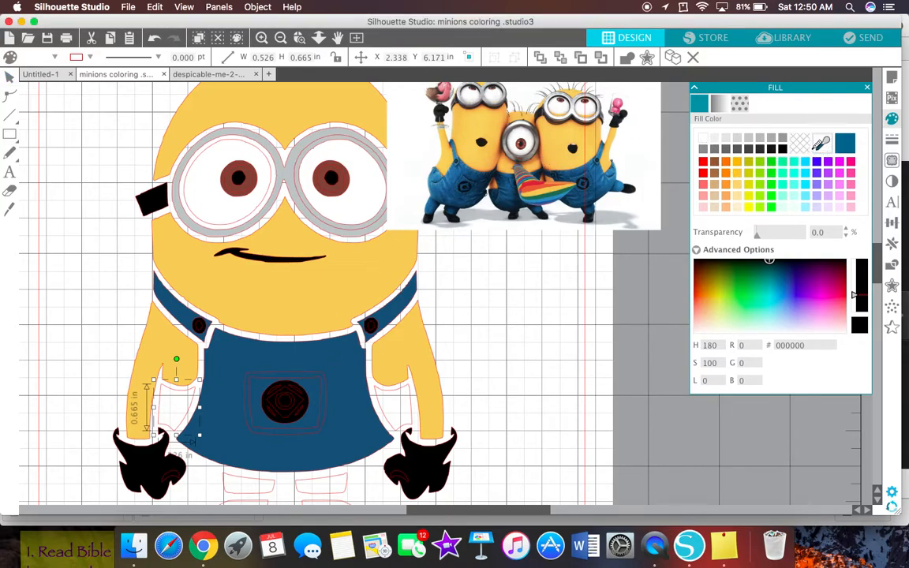
pyautogui.click(533, 128)
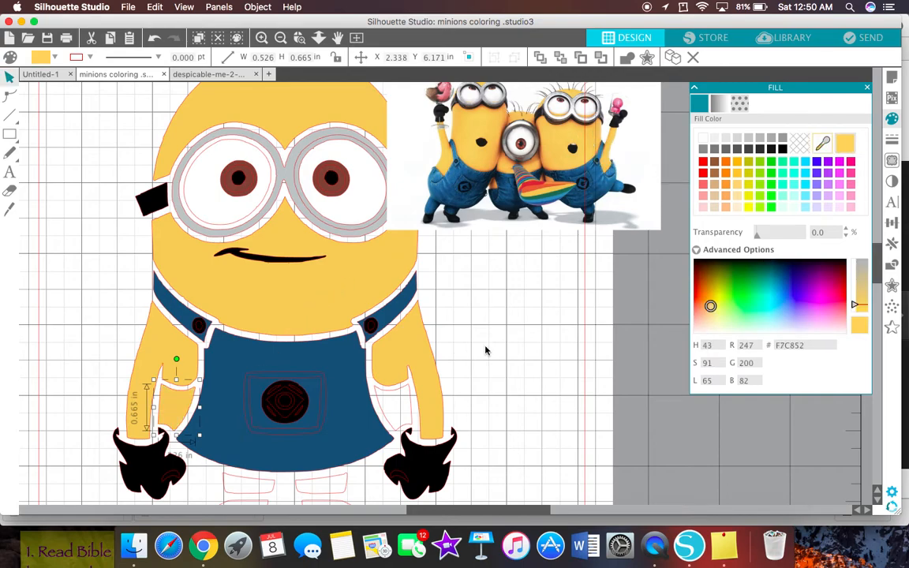
pyautogui.click(410, 397)
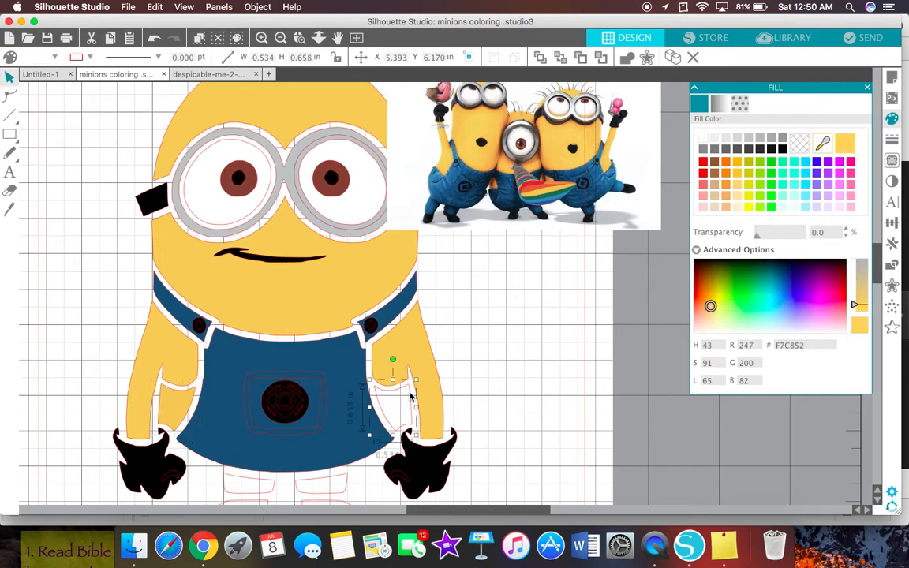
pyautogui.click(851, 149)
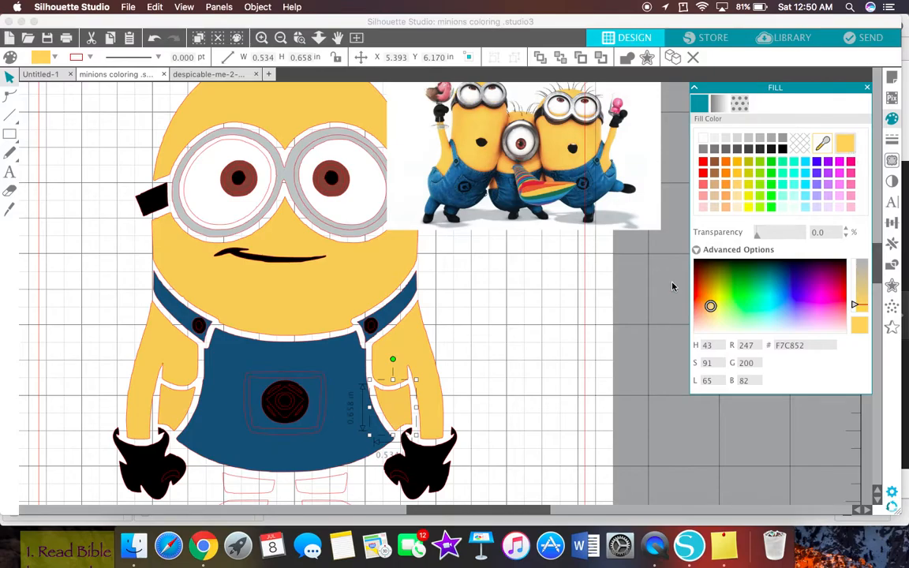
# Step: Switch to Chrome to check the side pieces on the original minion coloring page, and move its window down out of the way
pyautogui.scroll(-4, 641, 344)
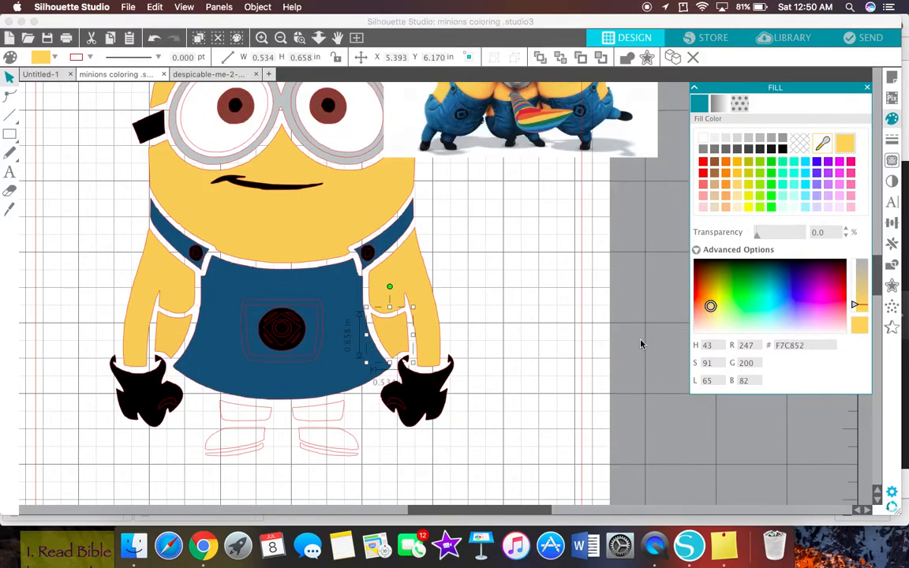
pyautogui.scroll(3, 641, 344)
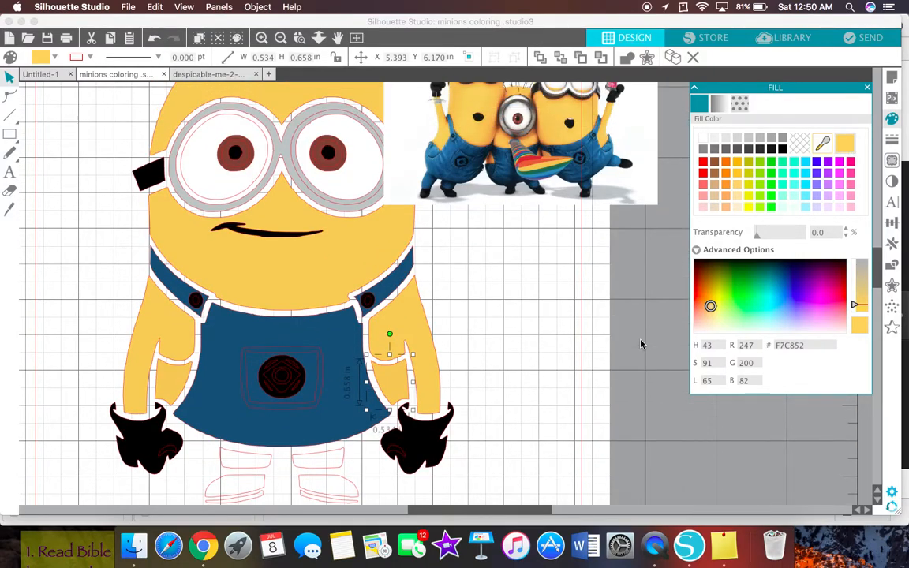
pyautogui.click(203, 545)
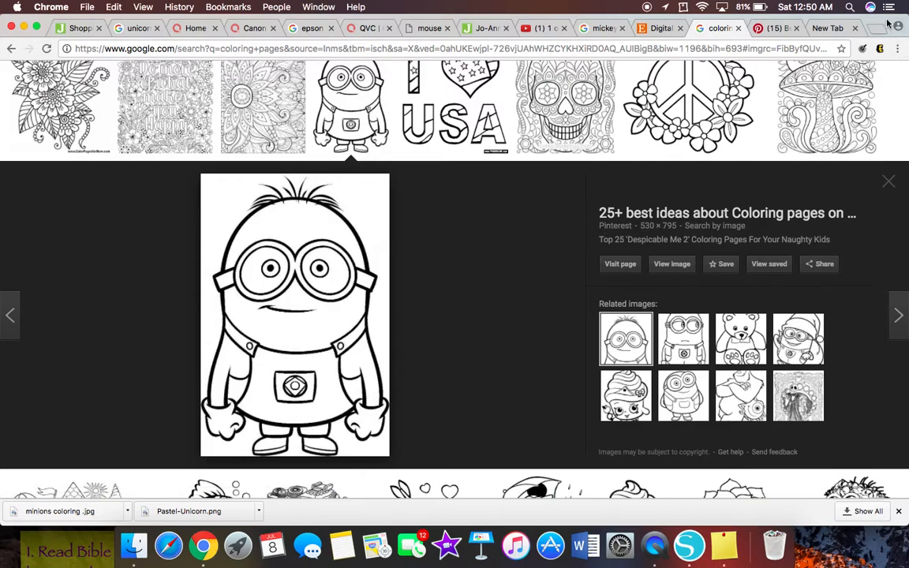
pyautogui.moveTo(886, 27); pyautogui.dragTo(861, 526)
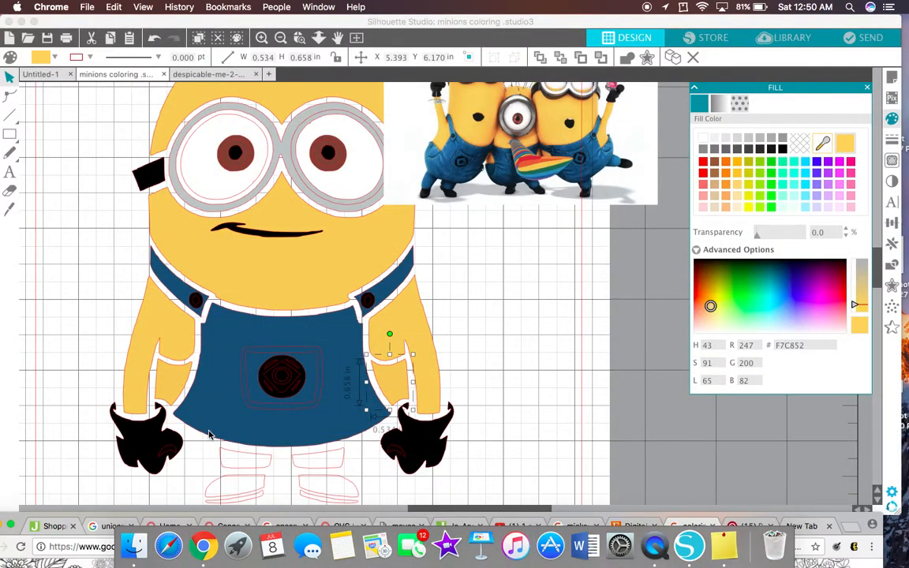
# Step: Delete the yellow side piece beside the left arm and undo the deletion
pyautogui.click(178, 388)
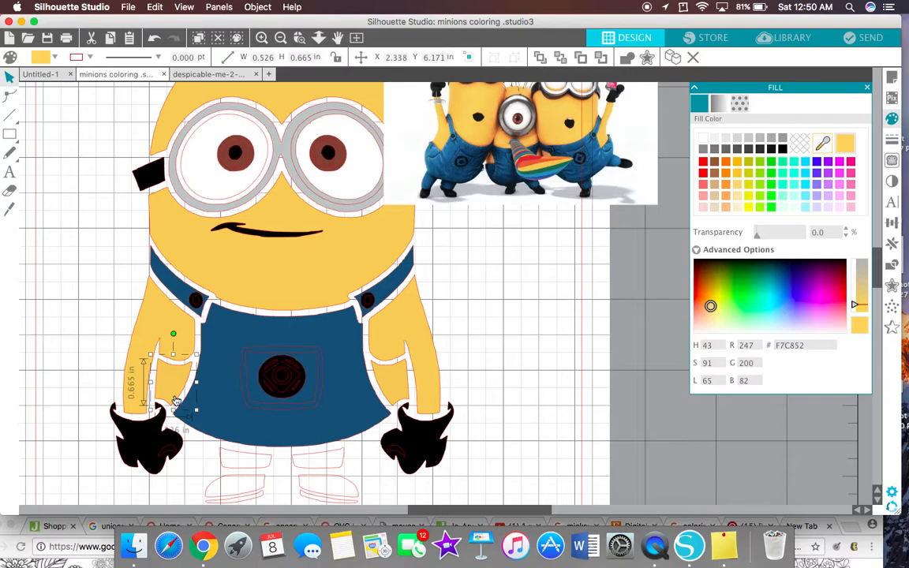
pyautogui.press('Delete')
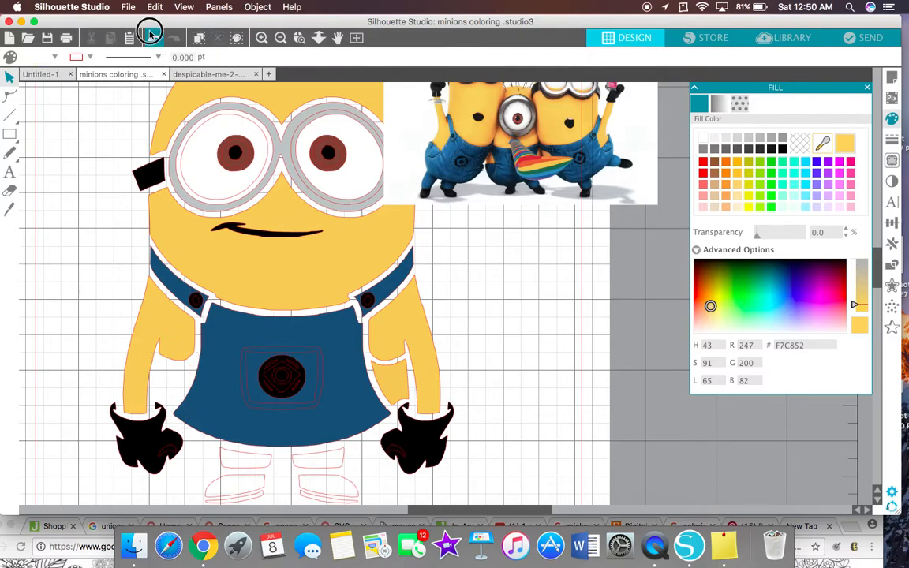
pyautogui.click(152, 377)
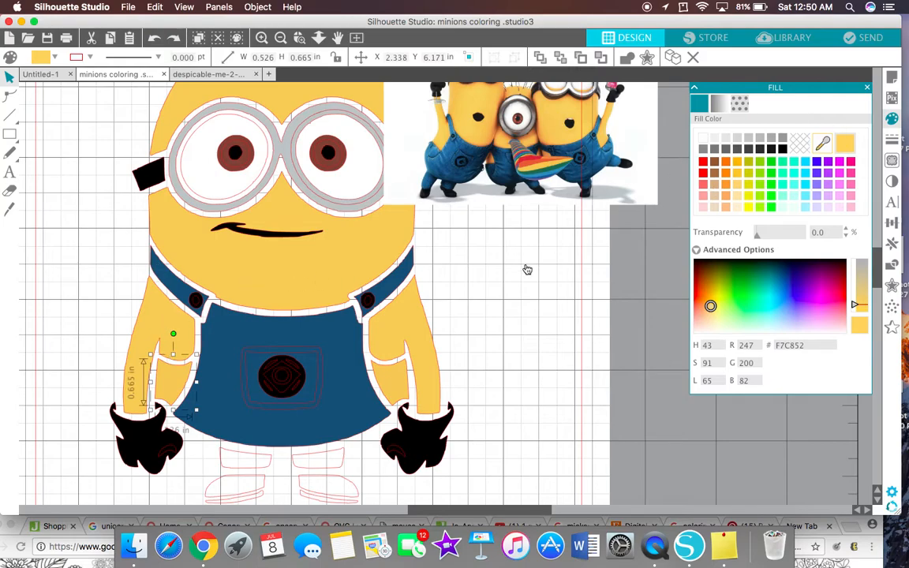
# Step: Fill the side piece beside the left arm with blue 1D6CA1 sampled from the overalls in the reference picture
pyautogui.click(823, 143)
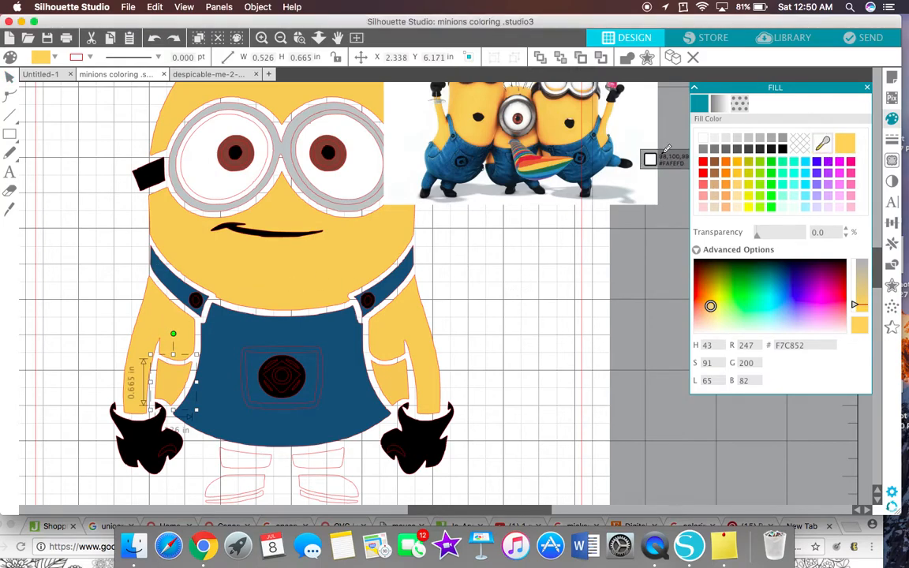
pyautogui.click(601, 158)
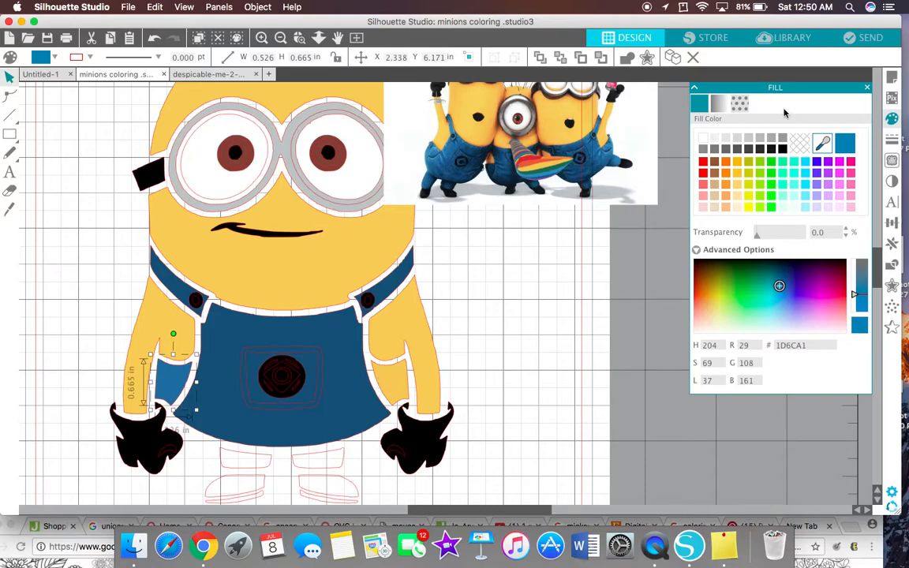
pyautogui.click(849, 151)
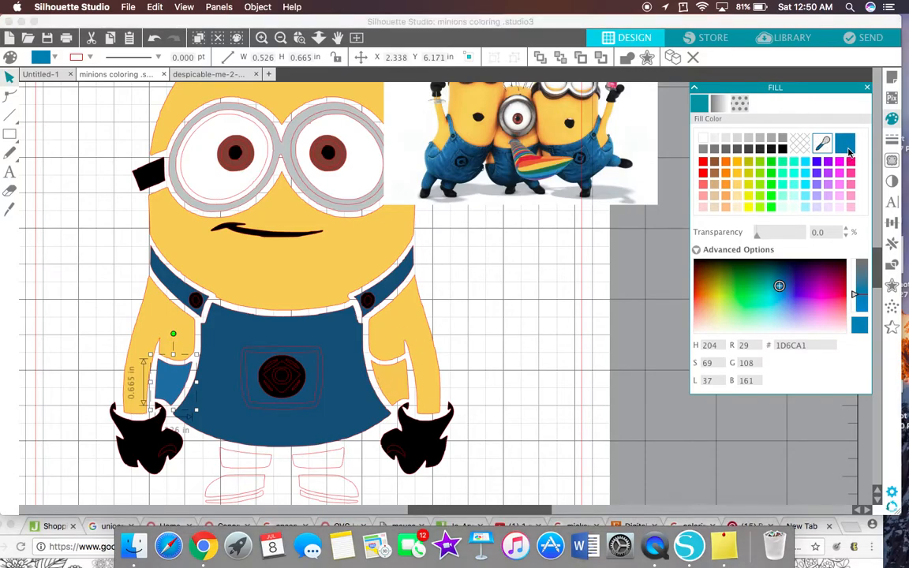
# Step: Fill the side pieces beside both arms with blue 145077 sampled from the main body of the overalls
pyautogui.click(395, 385)
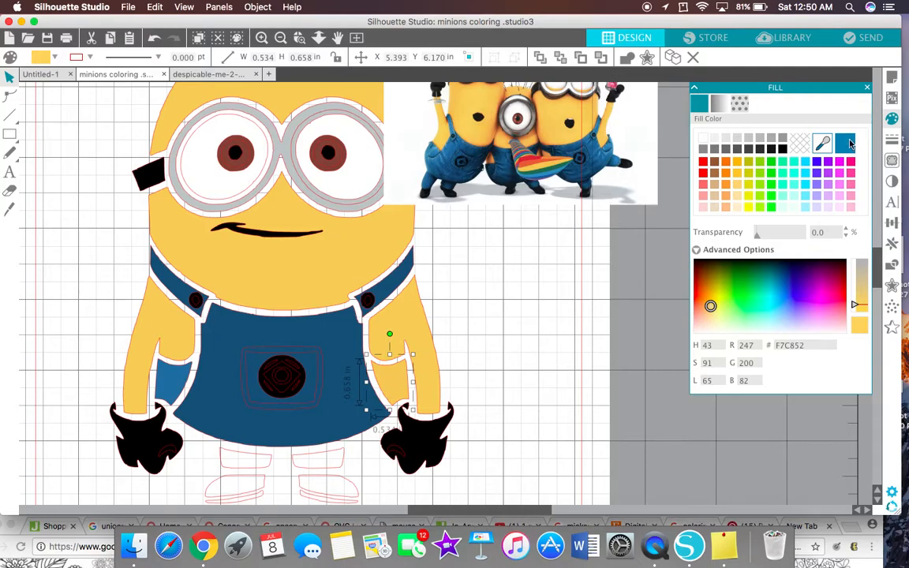
pyautogui.click(824, 142)
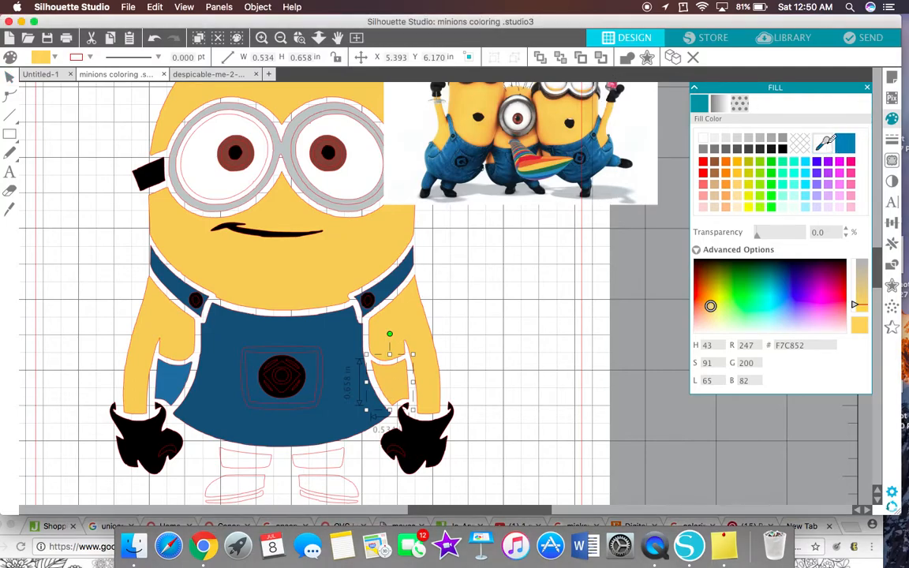
pyautogui.click(355, 405)
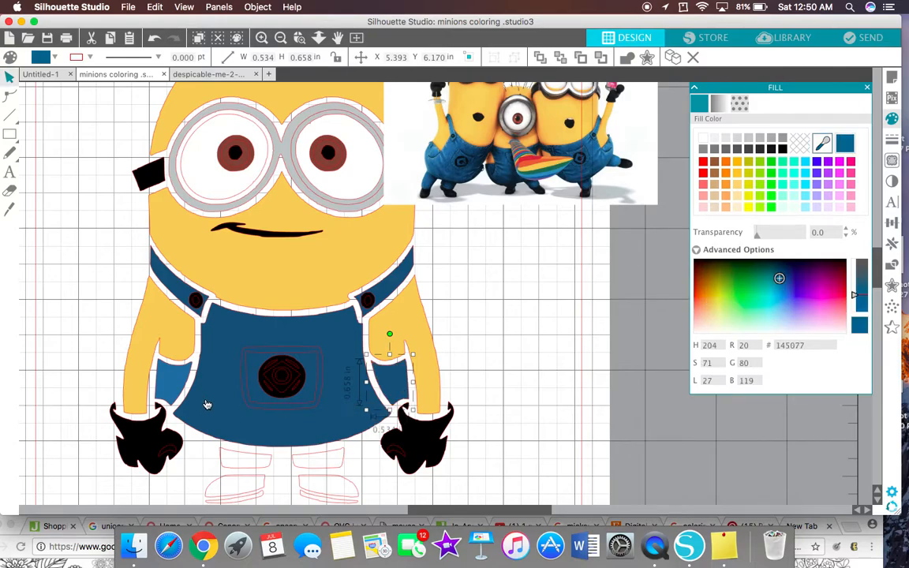
pyautogui.click(160, 353)
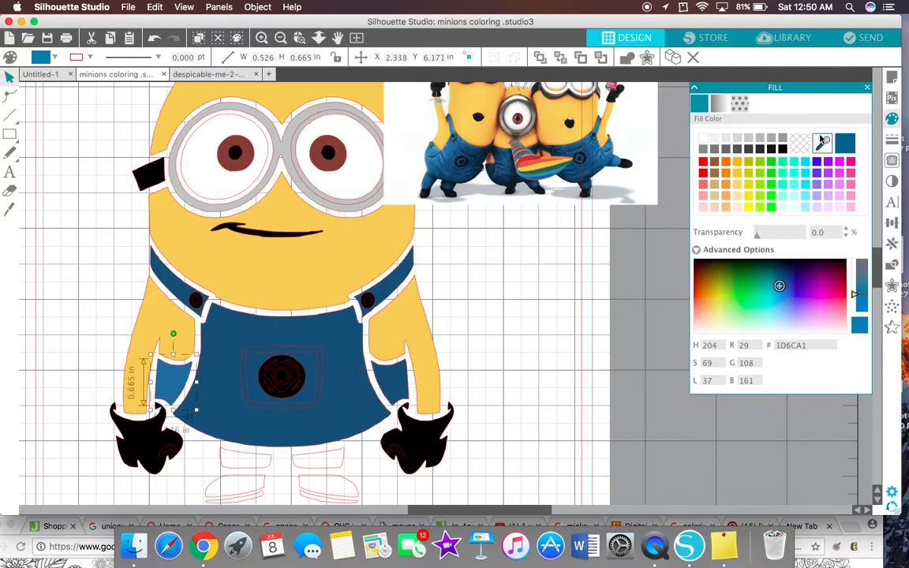
pyautogui.click(844, 145)
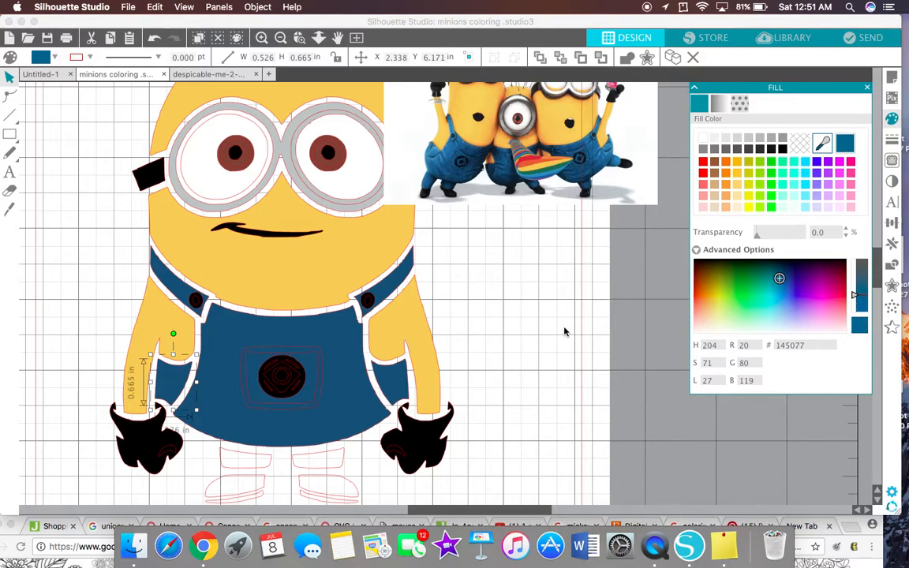
# Step: Arrange the Chrome and Silhouette Studio windows side by side so the original coloring page stays visible next to the design
pyautogui.moveTo(303, 22); pyautogui.dragTo(334, 13)
pyautogui.click(22, 525)
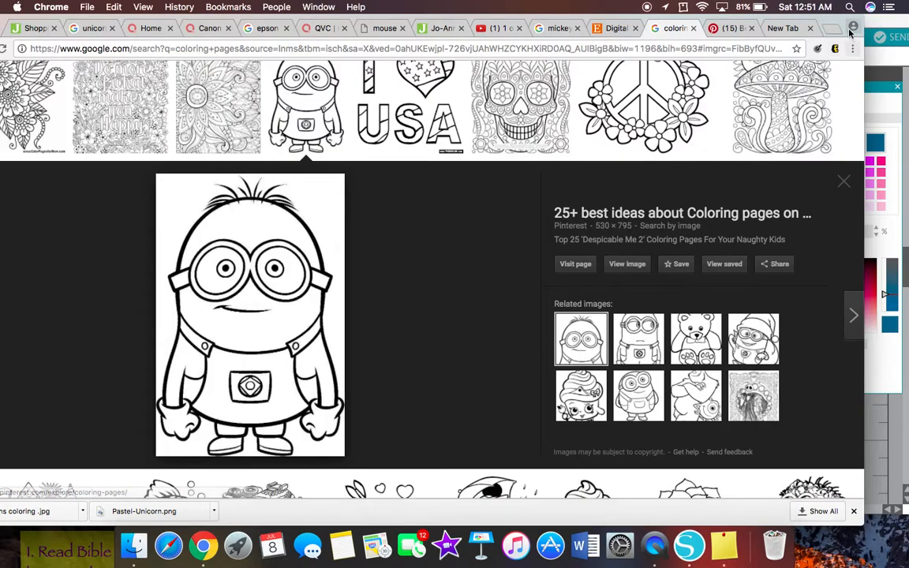
pyautogui.moveTo(831, 27); pyautogui.dragTo(552, 27)
pyautogui.moveTo(649, 19); pyautogui.dragTo(752, 22)
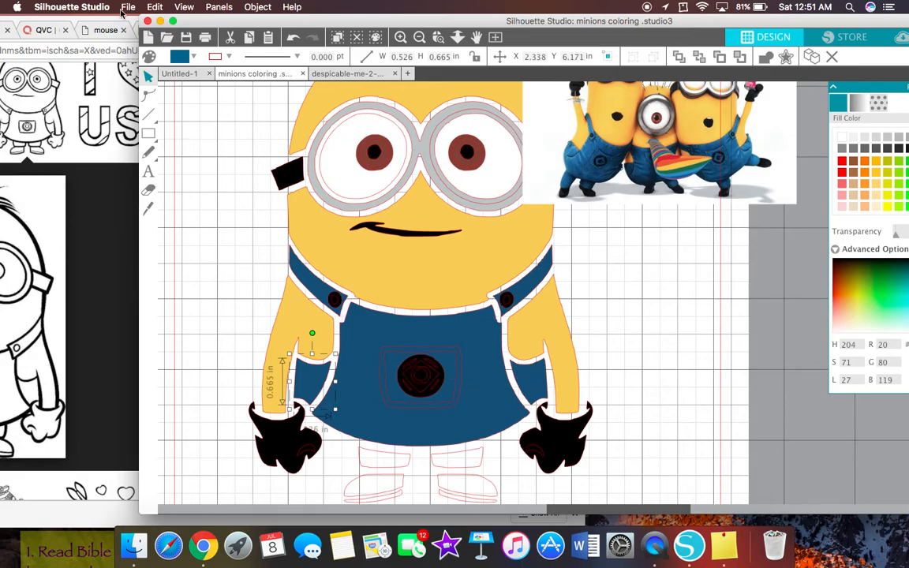
pyautogui.moveTo(79, 24); pyautogui.dragTo(110, 12)
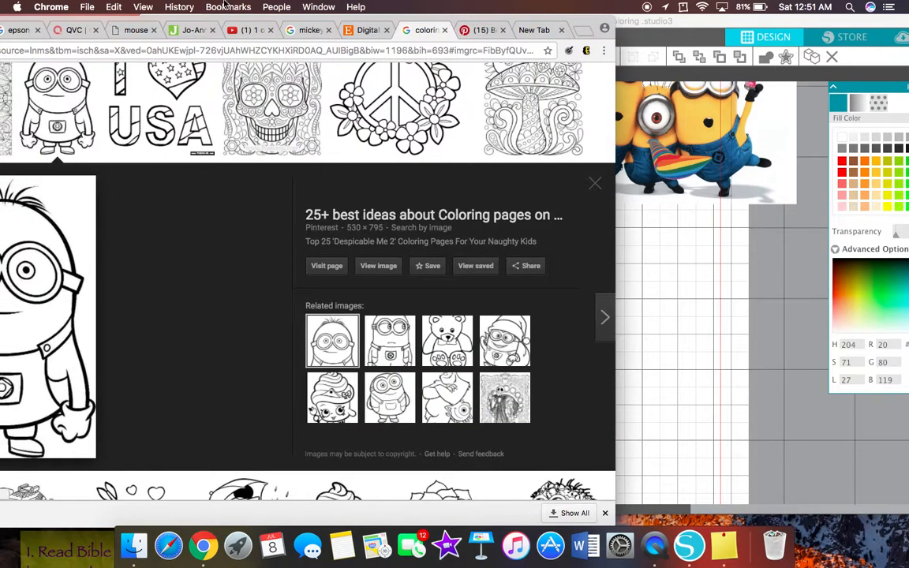
pyautogui.click(649, 26)
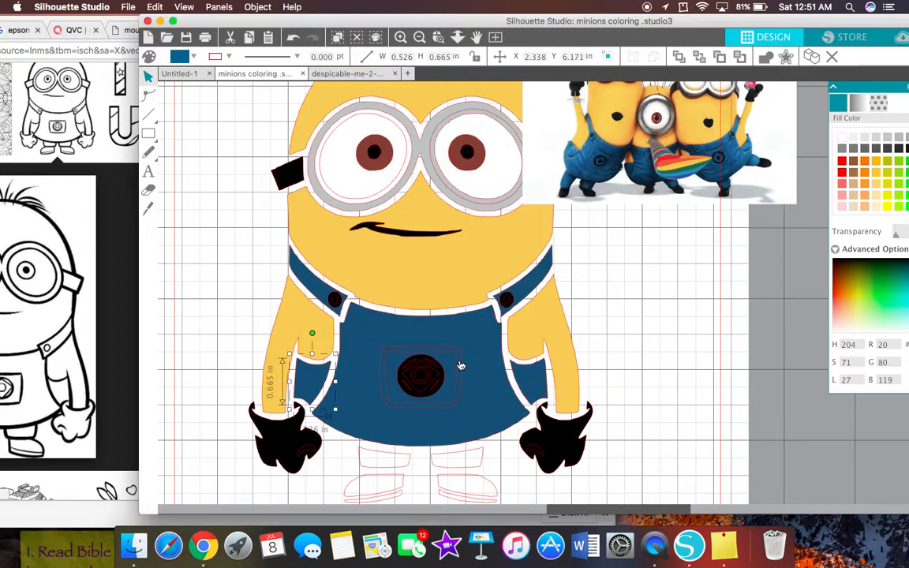
# Step: Delete the outer and inner pocket outlines around the round logo on the front of the overalls
pyautogui.click(436, 370)
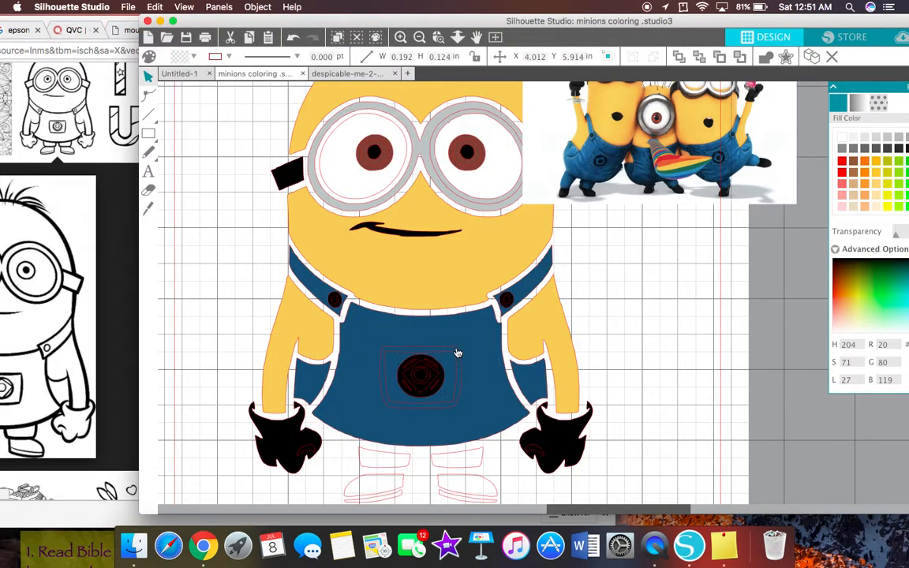
pyautogui.click(456, 351)
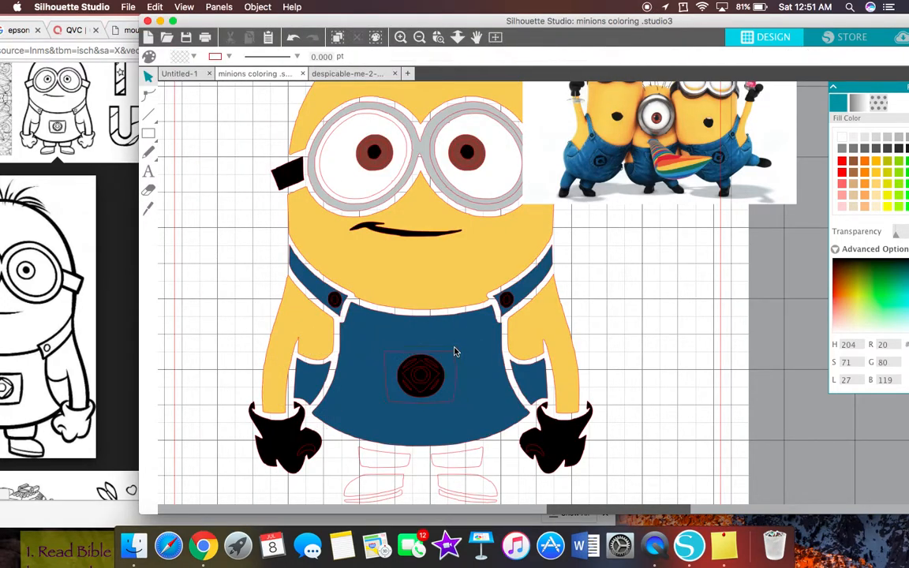
pyautogui.click(458, 364)
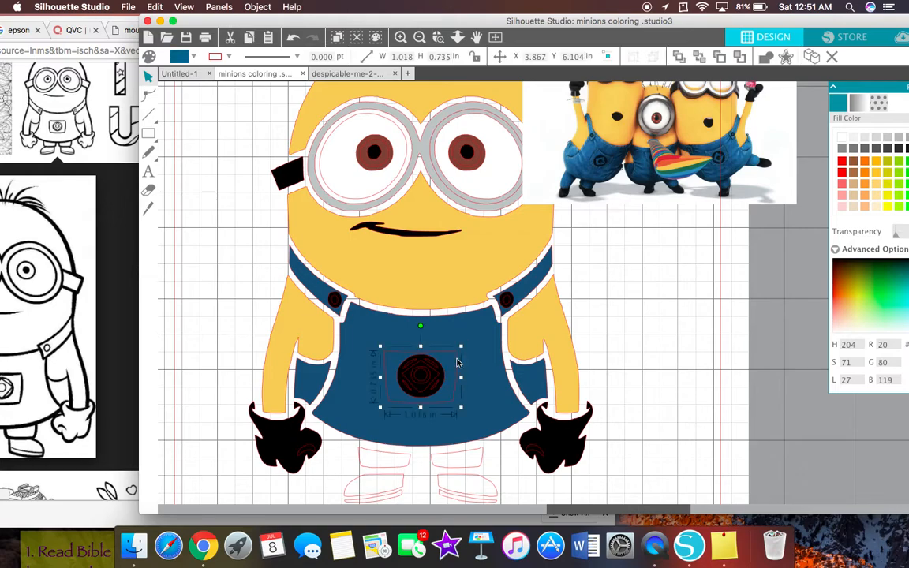
pyautogui.click(456, 363)
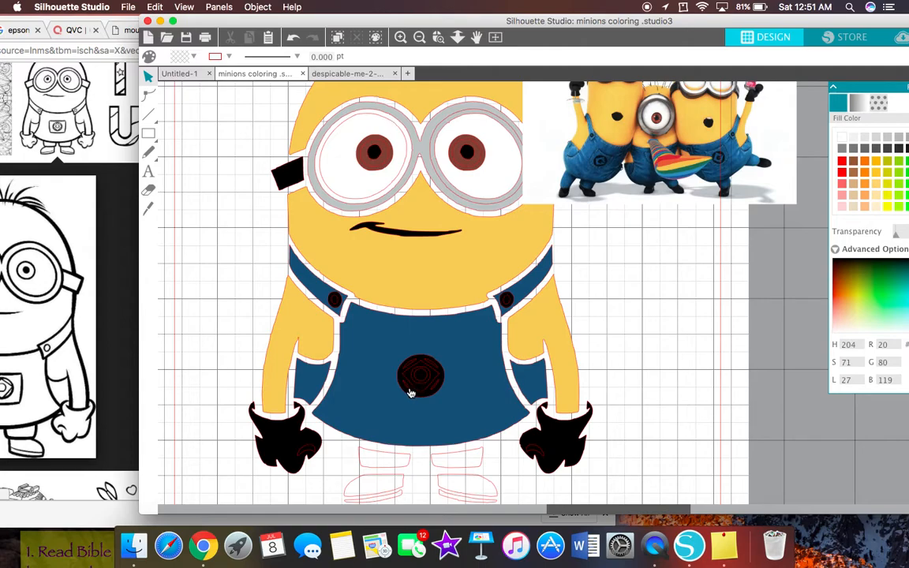
# Step: Try to move the black circle of the round logo away from its inner pieces, and undo the moves
pyautogui.click(408, 389)
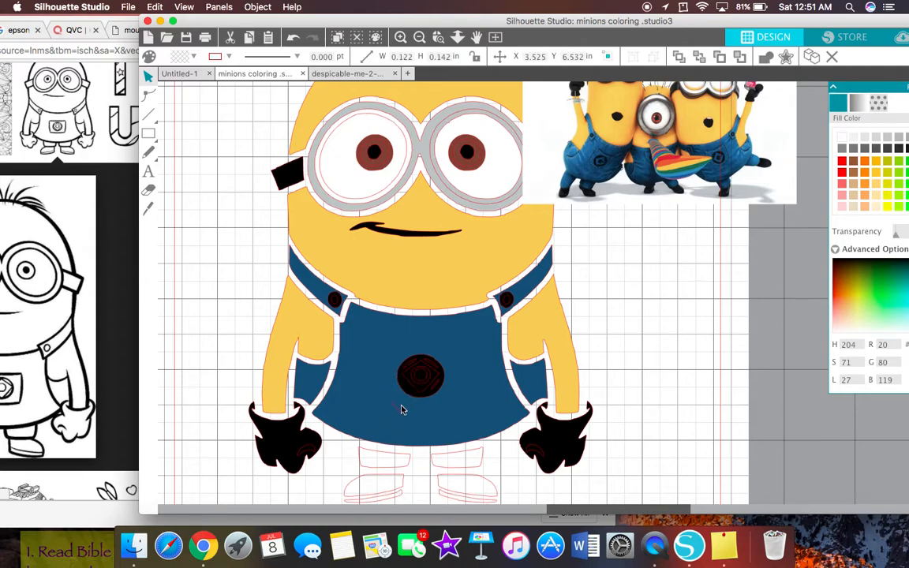
pyautogui.moveTo(432, 390); pyautogui.dragTo(487, 409)
pyautogui.press('Escape')
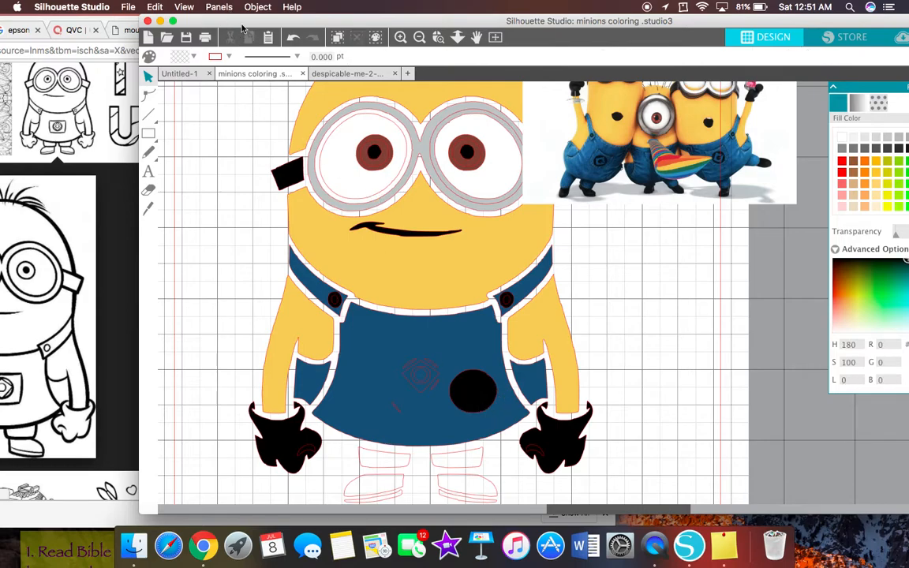
pyautogui.click(293, 37)
pyautogui.click(294, 37)
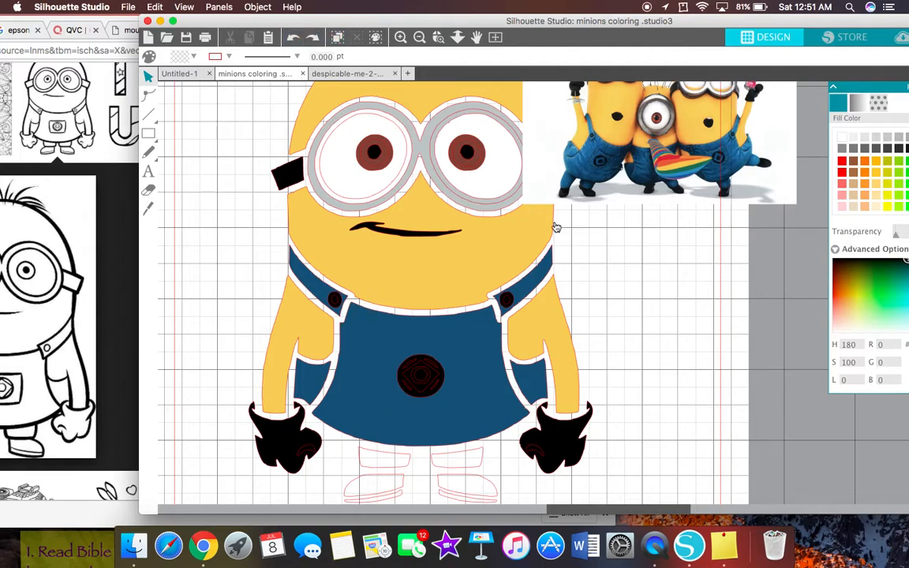
# Step: Fill both trouser-leg pieces below the overalls with the stored blue 145077
pyautogui.scroll(-3, 646, 264)
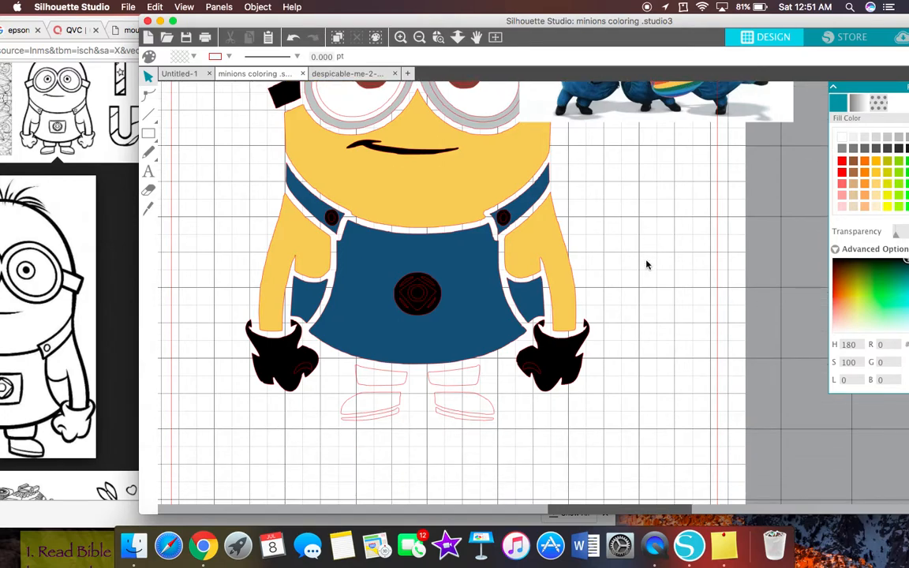
pyautogui.scroll(2, 474, 355)
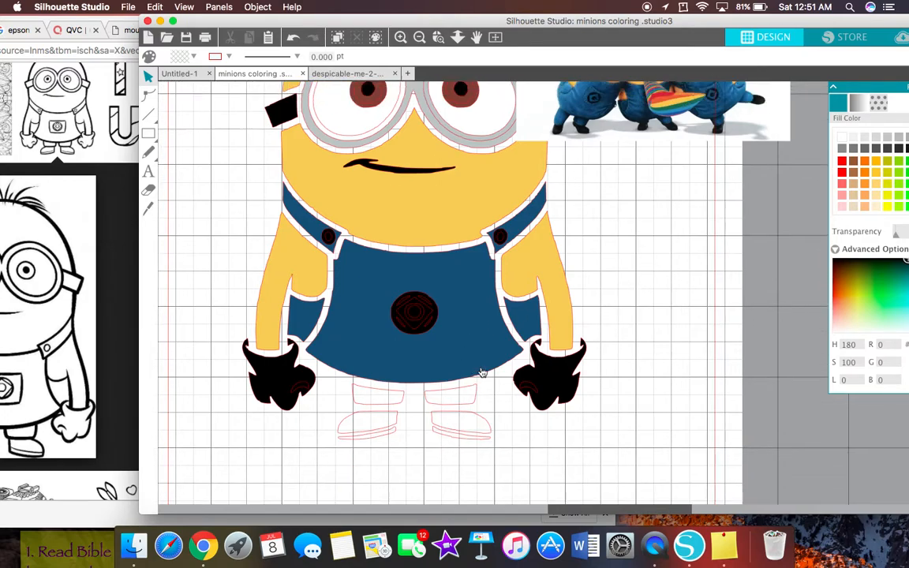
pyautogui.click(460, 440)
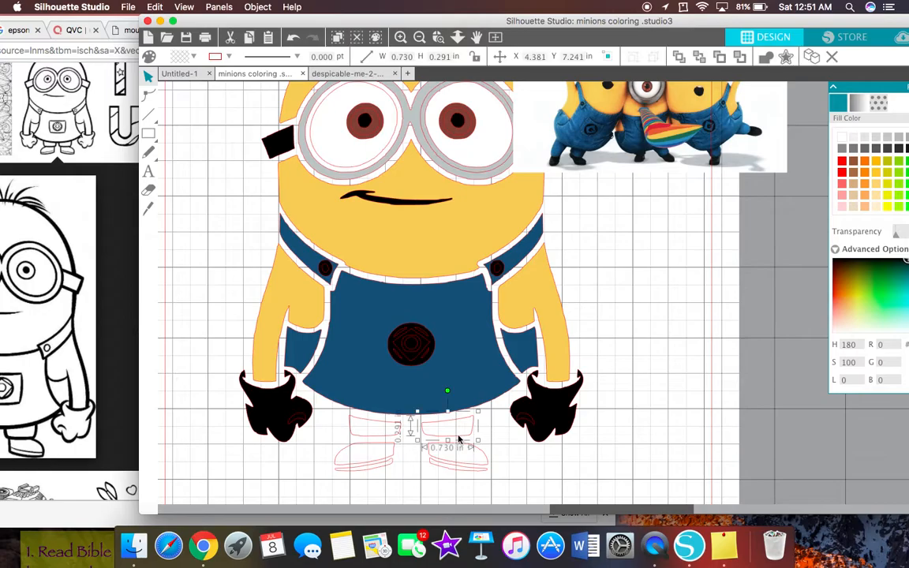
pyautogui.moveTo(821, 17); pyautogui.dragTo(713, 28)
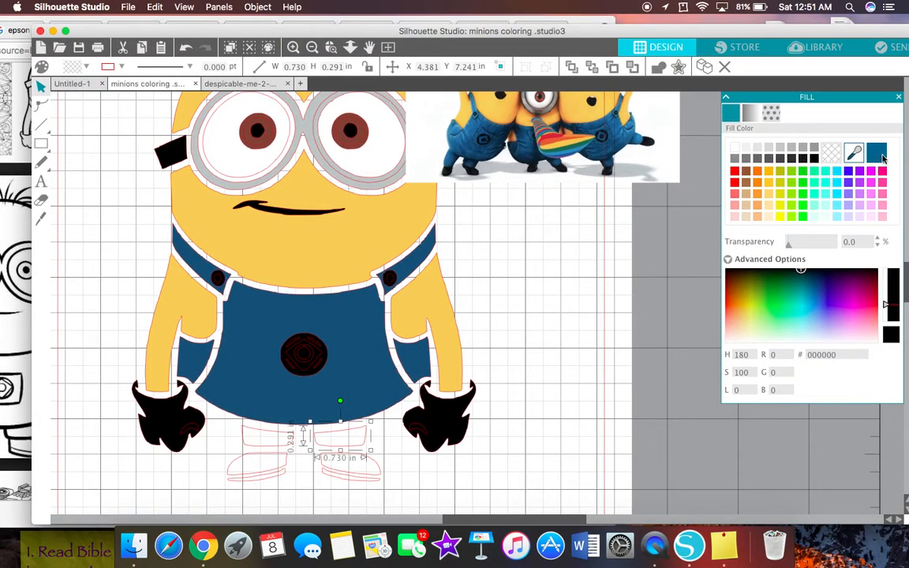
pyautogui.click(875, 158)
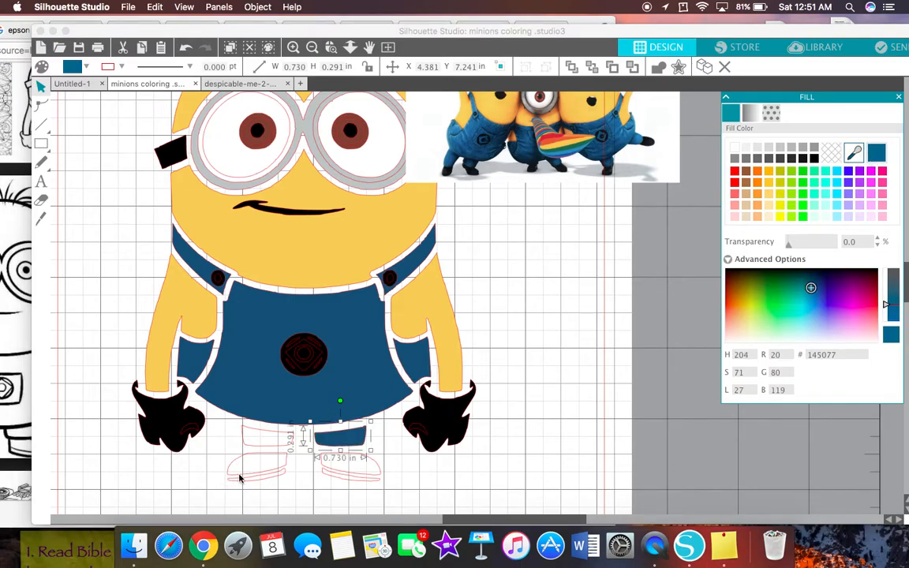
pyautogui.click(269, 450)
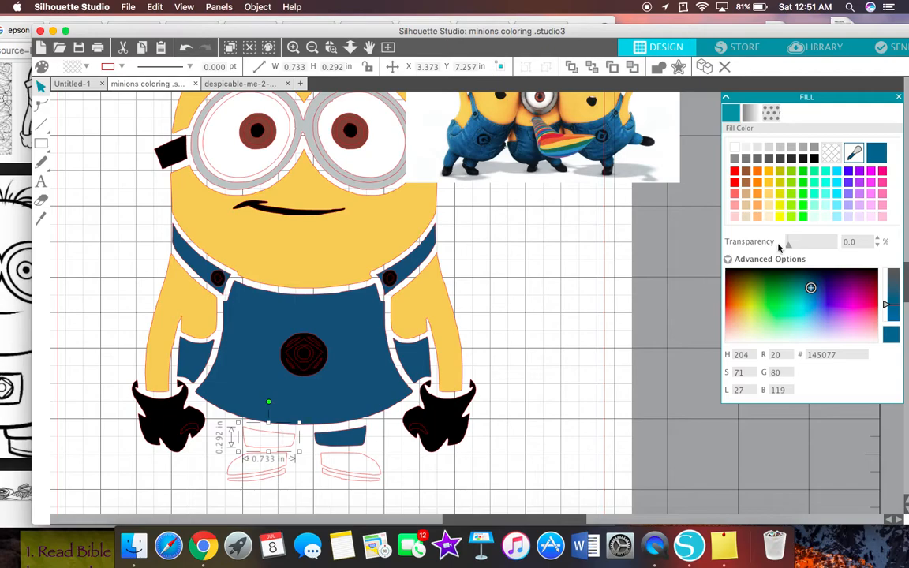
pyautogui.click(880, 156)
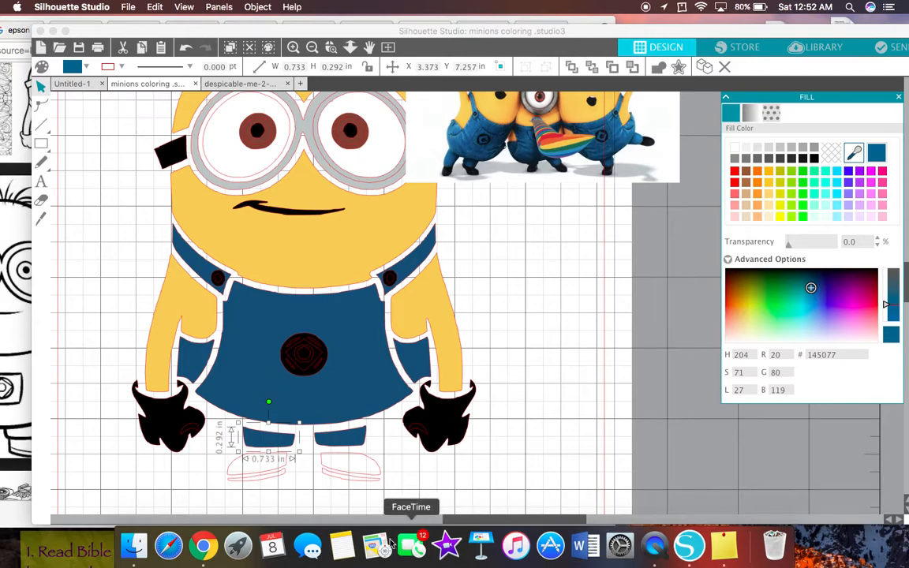
# Step: Fill the uppers and soles of both shoes with black 000000
pyautogui.click(373, 464)
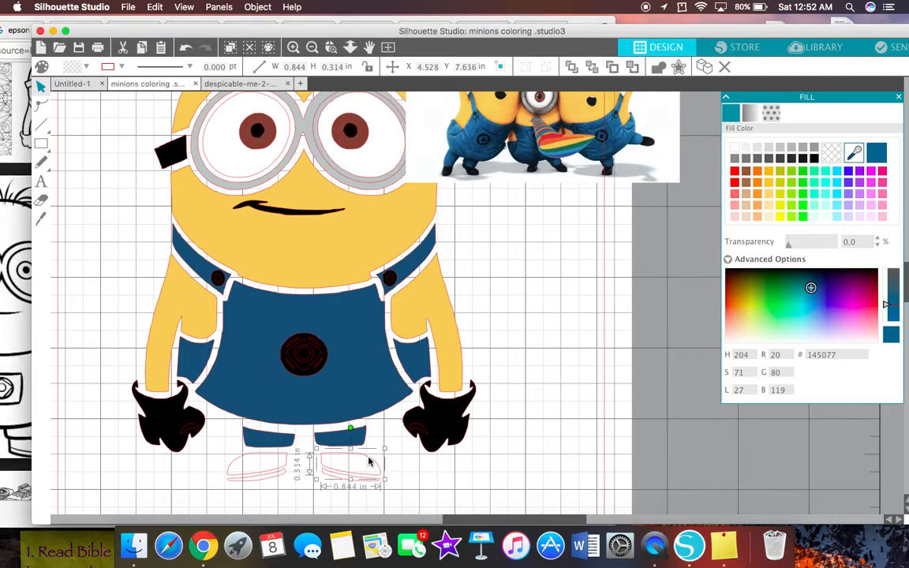
pyautogui.click(814, 157)
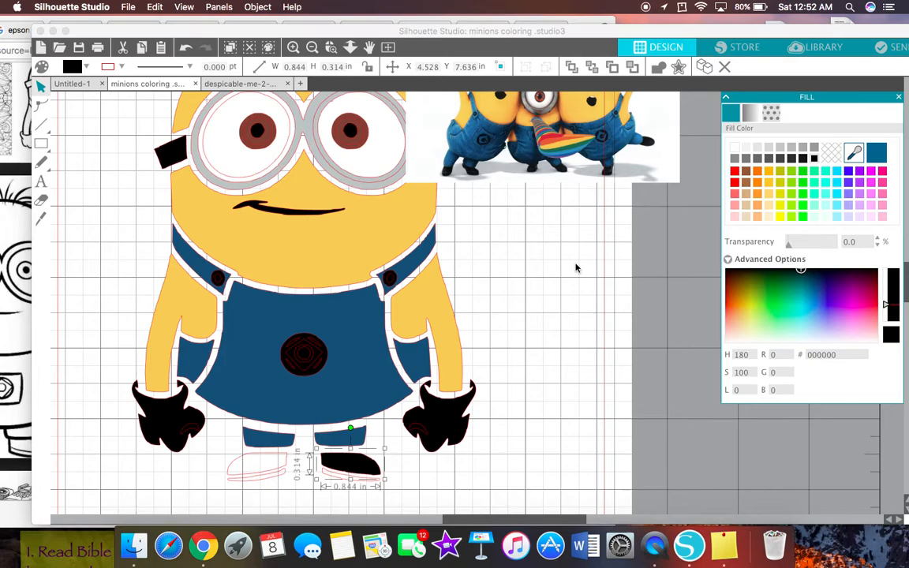
pyautogui.click(245, 464)
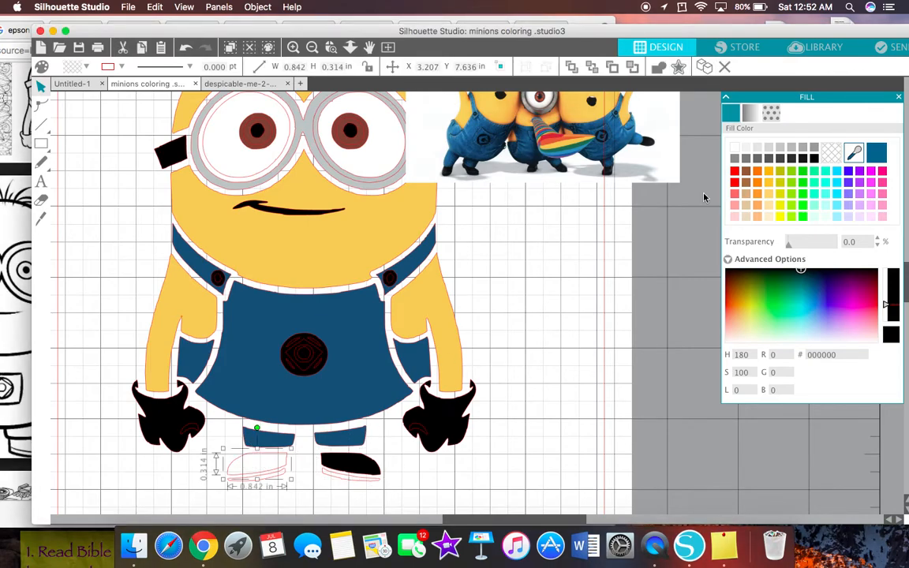
pyautogui.click(814, 157)
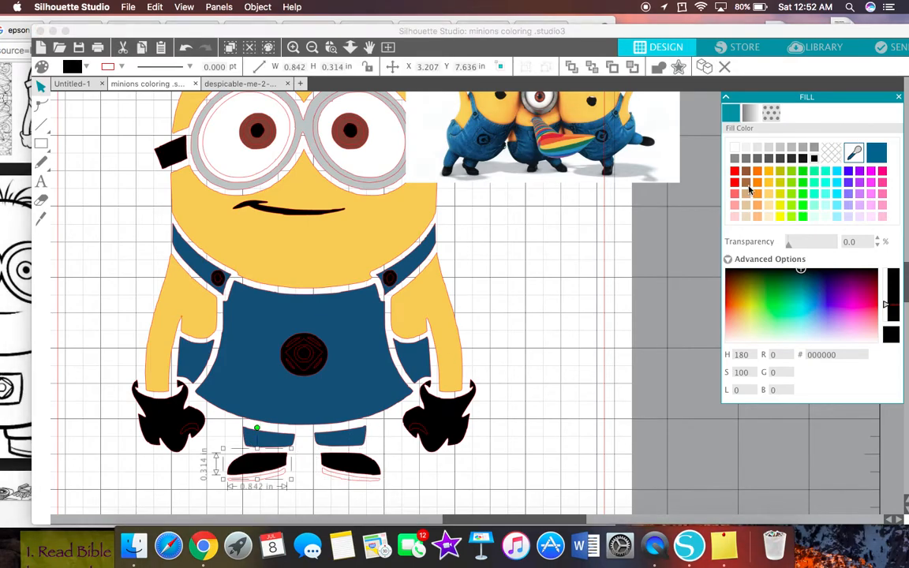
pyautogui.click(374, 485)
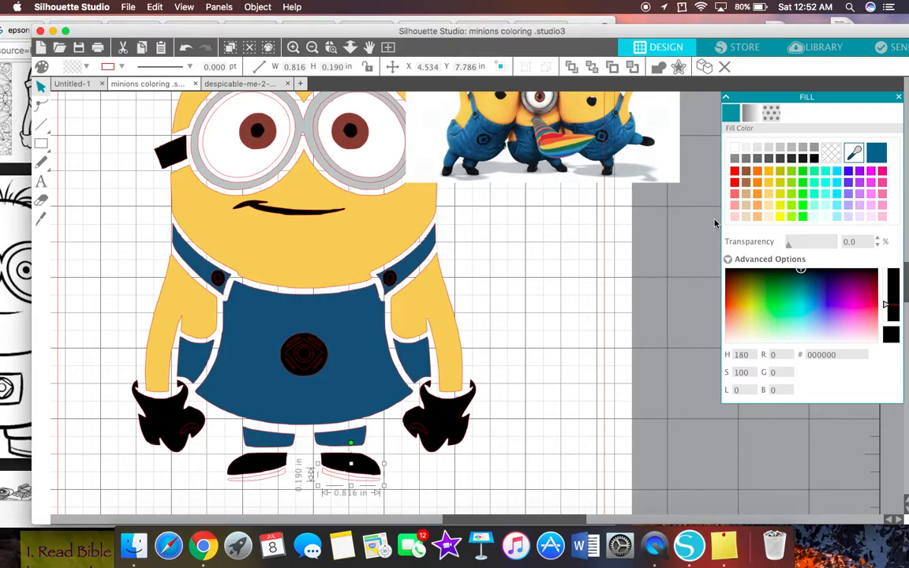
pyautogui.click(814, 157)
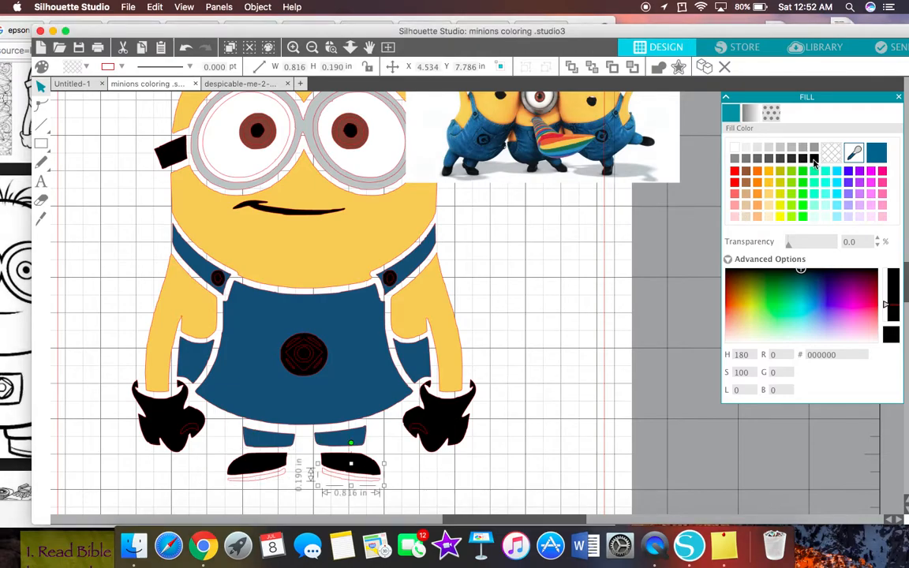
pyautogui.click(264, 473)
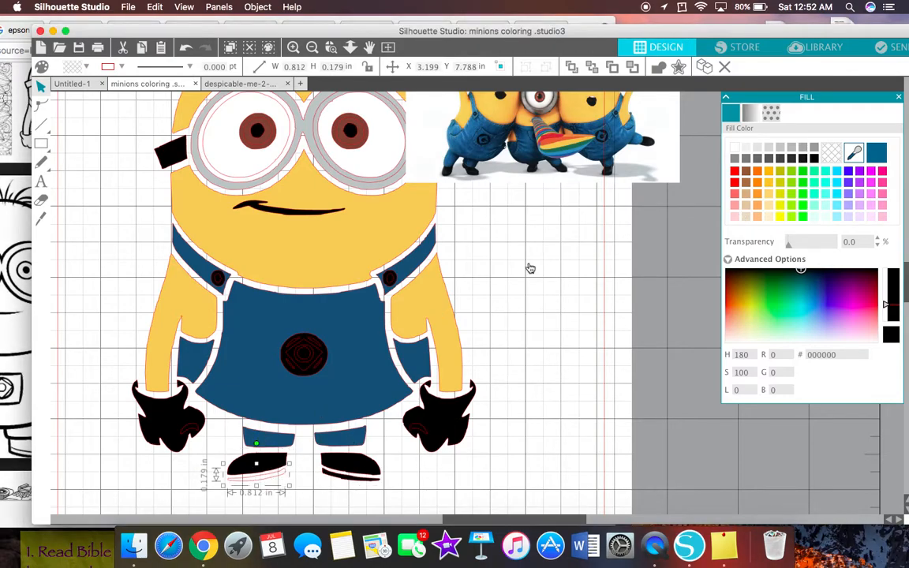
pyautogui.click(814, 157)
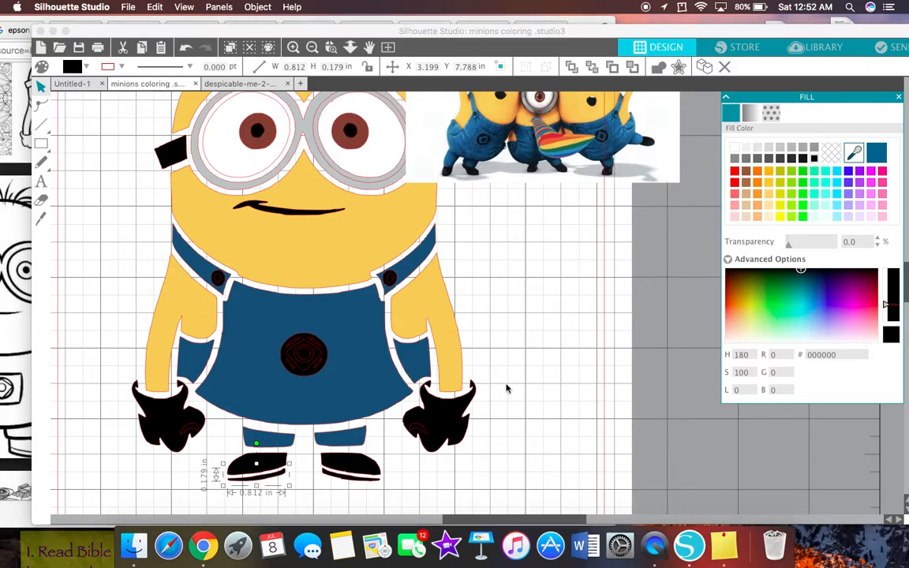
# Step: Move the left glove aside and delete the small curved crease outline on its thumb
pyautogui.click(204, 431)
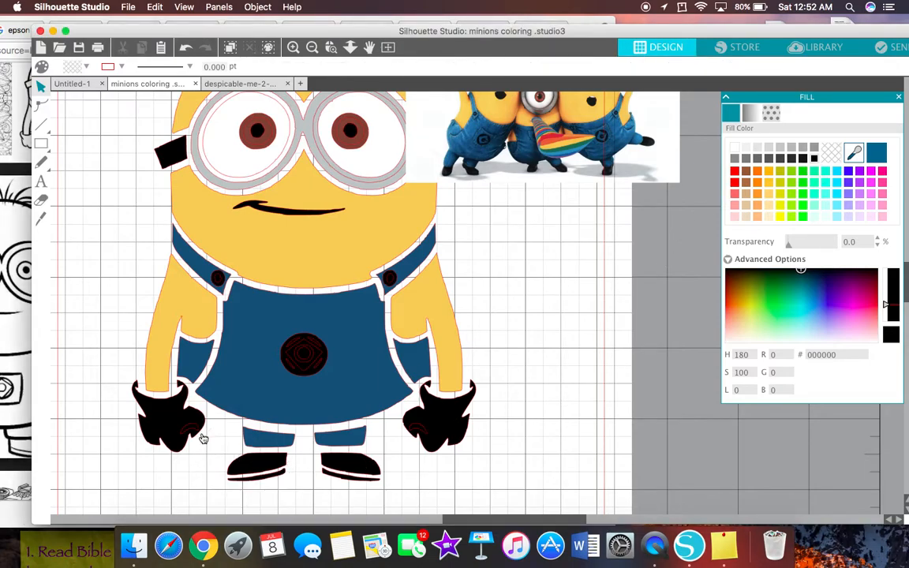
pyautogui.click(199, 427)
pyautogui.moveTo(200, 427)
pyautogui.mouseDown()
pyautogui.moveTo(173, 442)
pyautogui.moveTo(202, 431)
pyautogui.mouseUp()
pyautogui.click(202, 433)
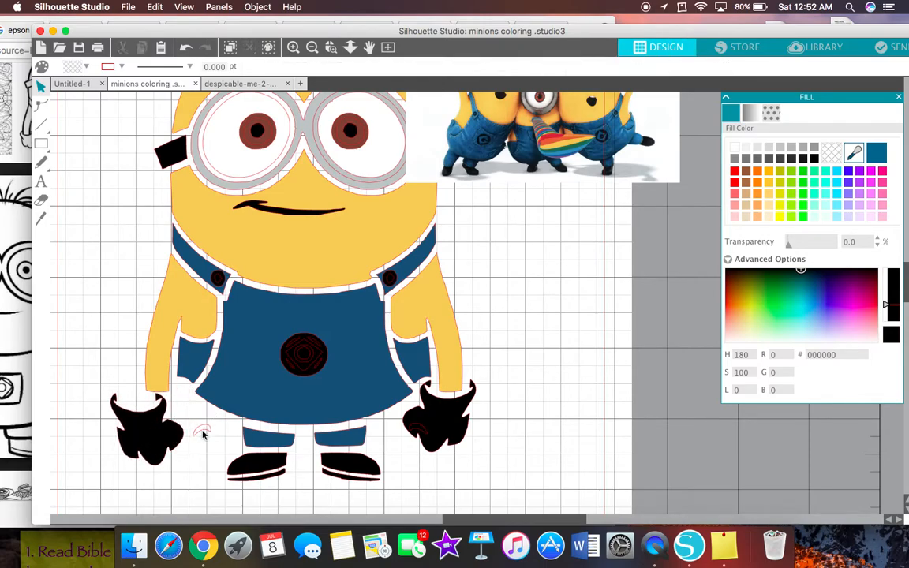
pyautogui.click(203, 434)
pyautogui.press('Delete')
# Step: Separate the small curved crease outline from the right glove and delete it
pyautogui.click(418, 432)
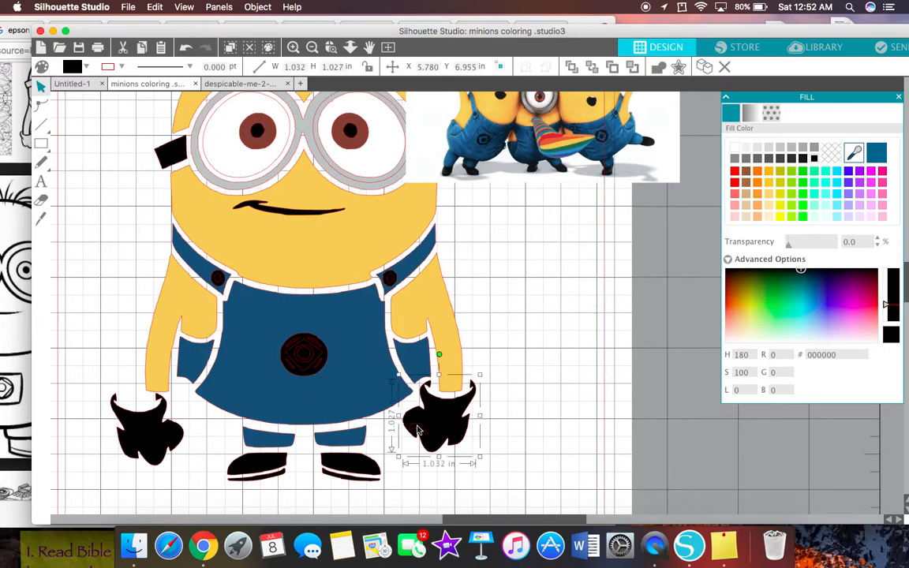
pyautogui.moveTo(417, 430); pyautogui.dragTo(422, 471)
pyautogui.click(422, 471)
pyautogui.click(420, 472)
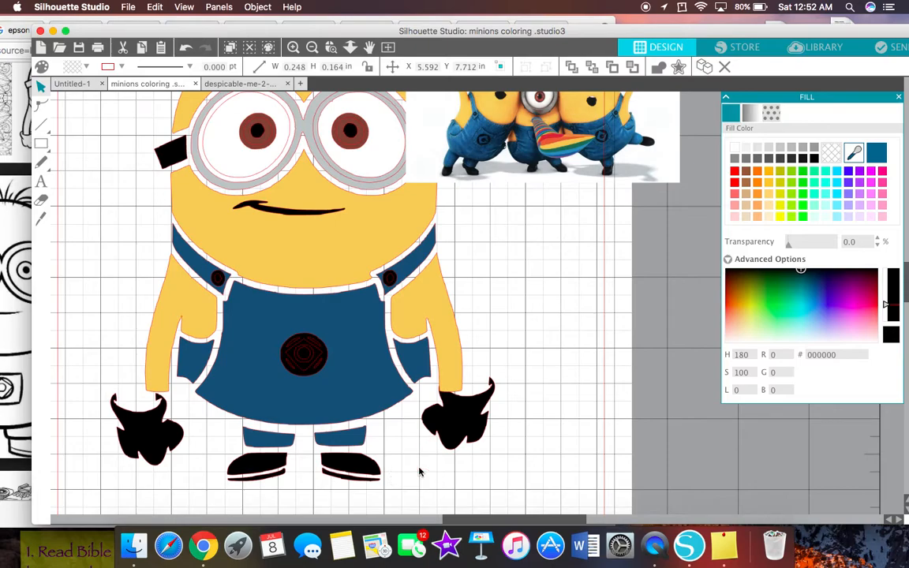
pyautogui.press('Delete')
# Step: Move both black gloves back into place at the ends of the arms
pyautogui.moveTo(459, 435); pyautogui.dragTo(445, 436)
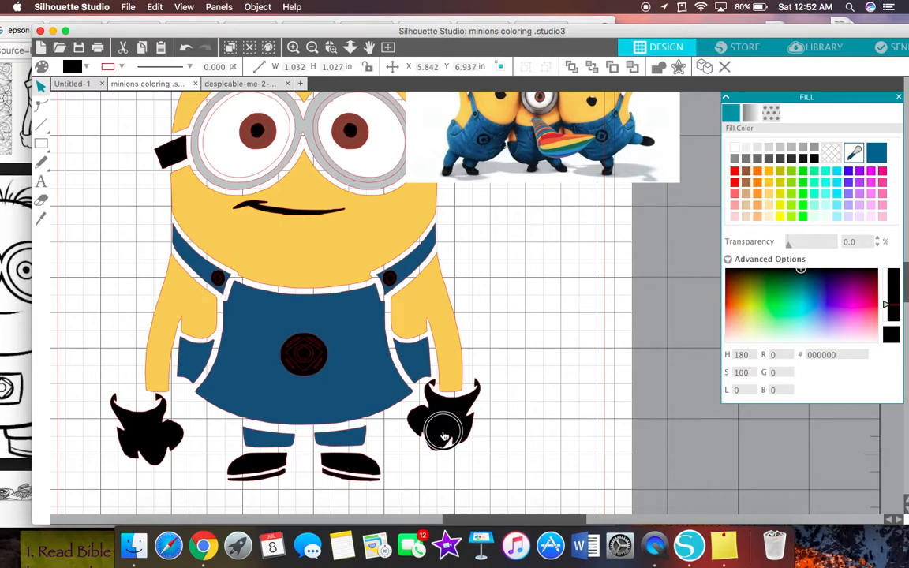
pyautogui.moveTo(152, 454); pyautogui.dragTo(172, 447)
pyautogui.click(173, 448)
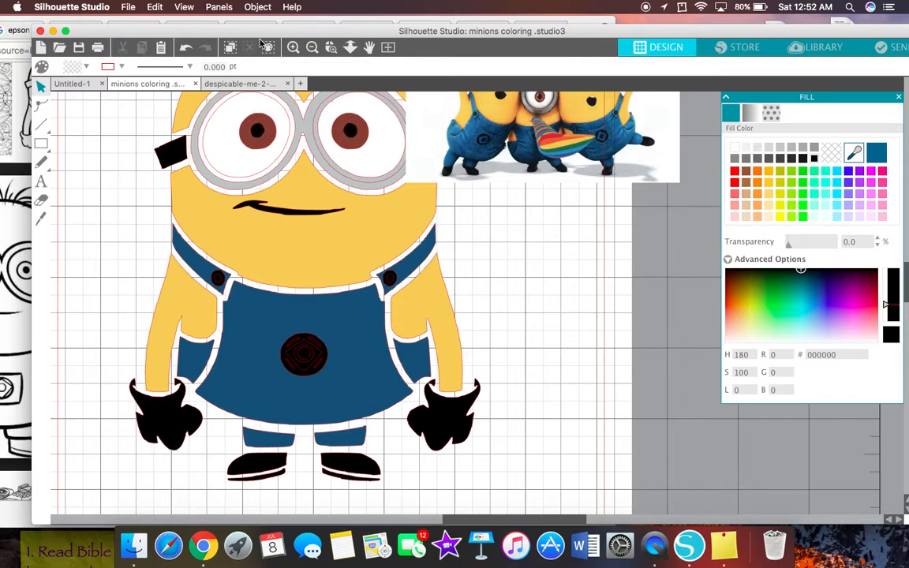
# Step: Move the reference picture off the page and align the black silhouette with the colored minion
pyautogui.click(315, 50)
pyautogui.click(315, 50)
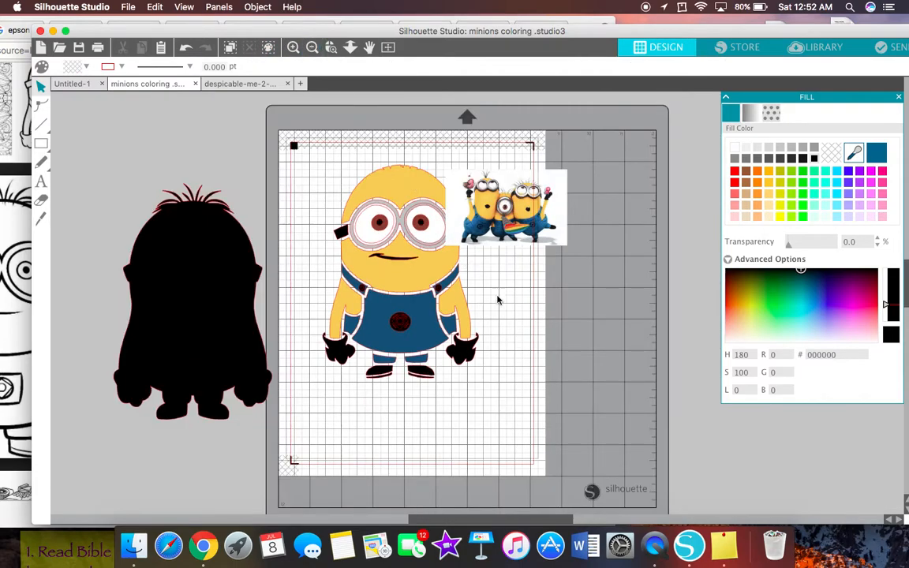
pyautogui.moveTo(507, 195); pyautogui.dragTo(597, 191)
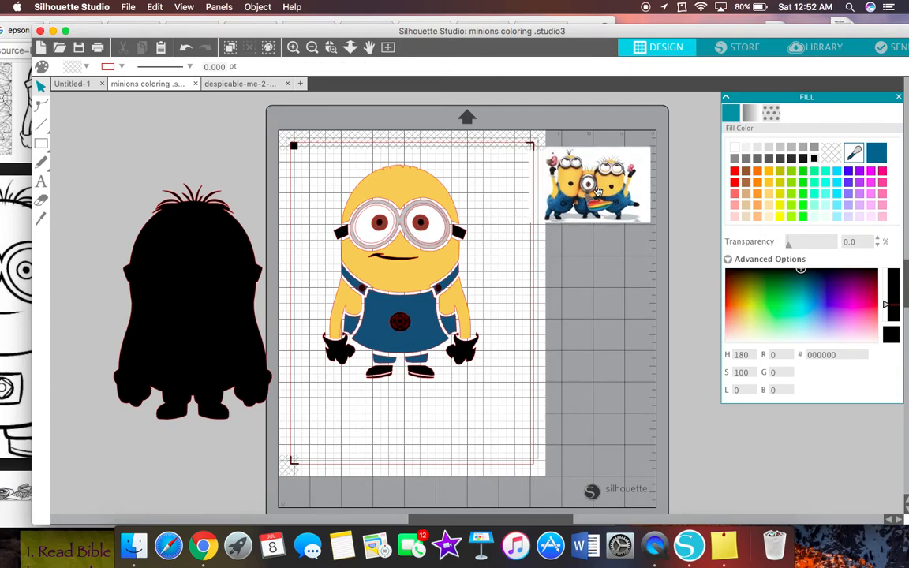
pyautogui.moveTo(212, 311); pyautogui.dragTo(430, 277)
pyautogui.click(517, 281)
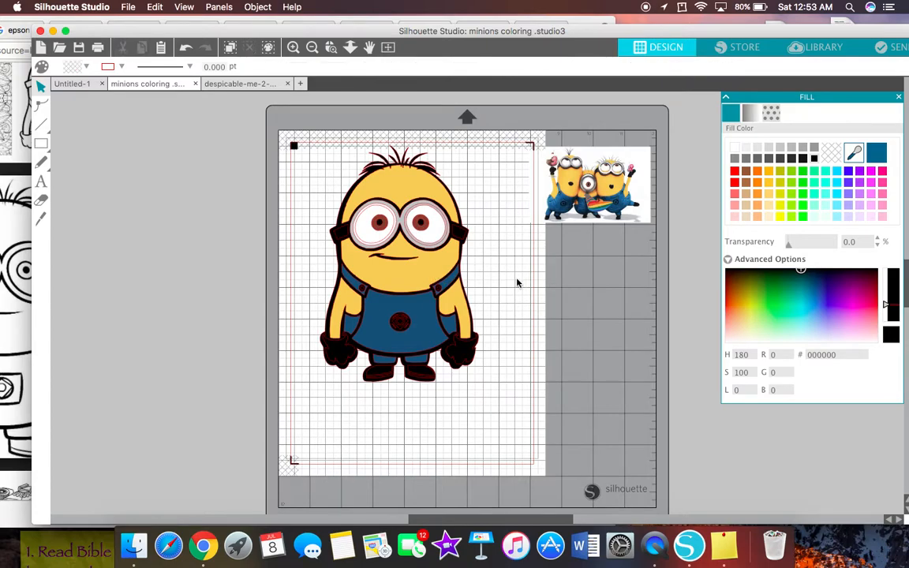
# Step: Try filling the left goggle lens with the gray BEC4C6 sampled from the goggle frame, and undo the fill
pyautogui.click(293, 47)
pyautogui.click(293, 47)
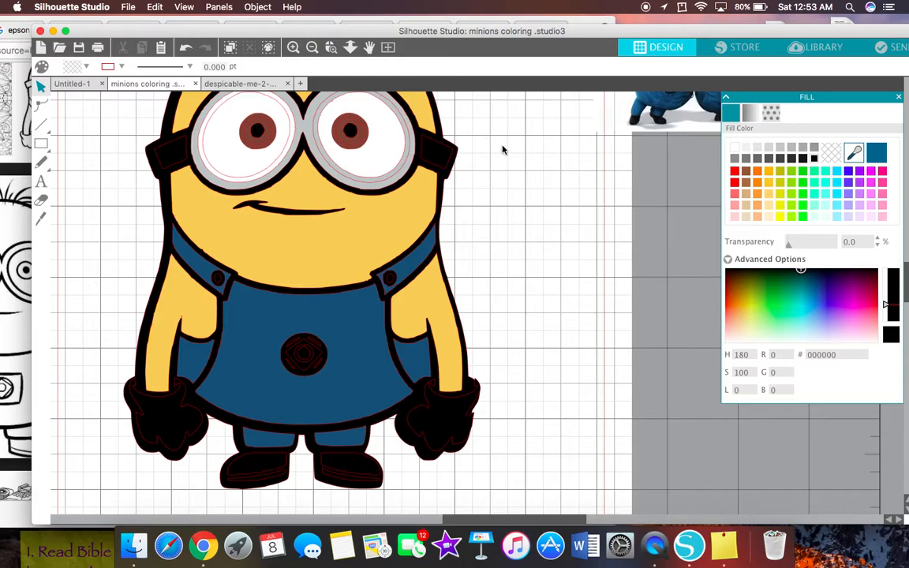
pyautogui.scroll(3, 508, 150)
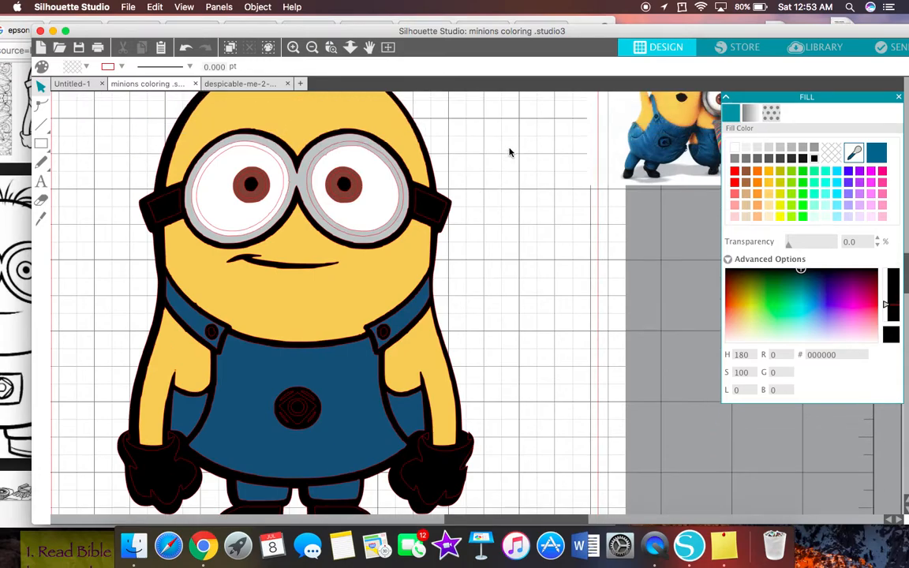
pyautogui.click(280, 166)
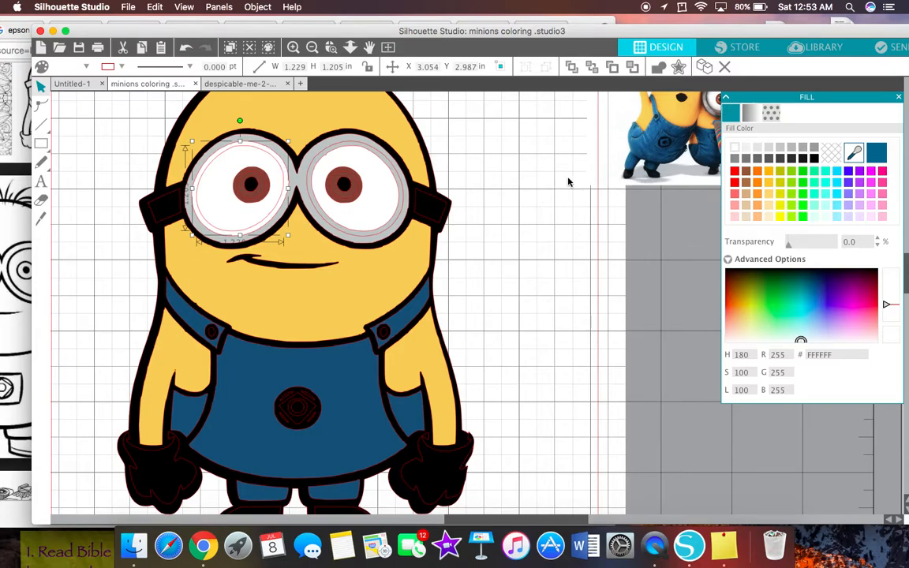
pyautogui.click(310, 166)
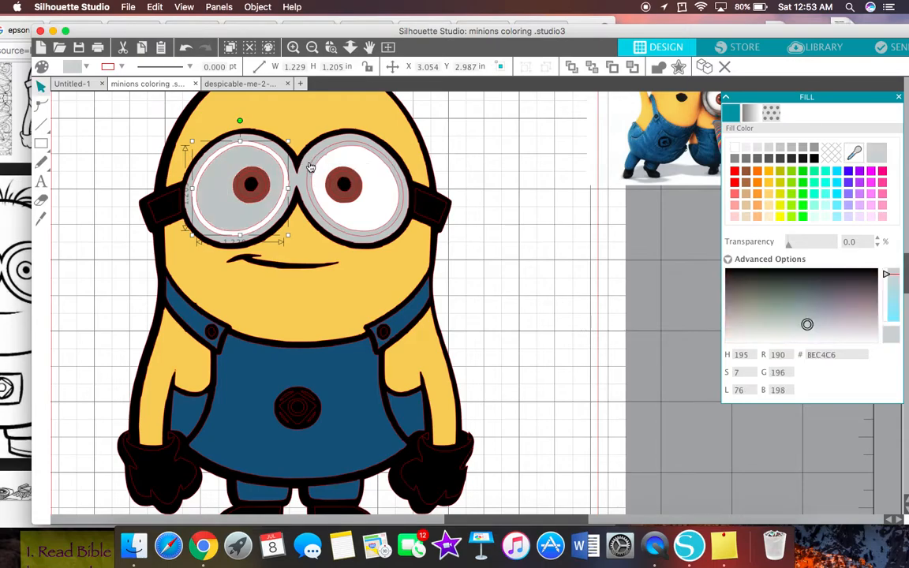
pyautogui.click(186, 49)
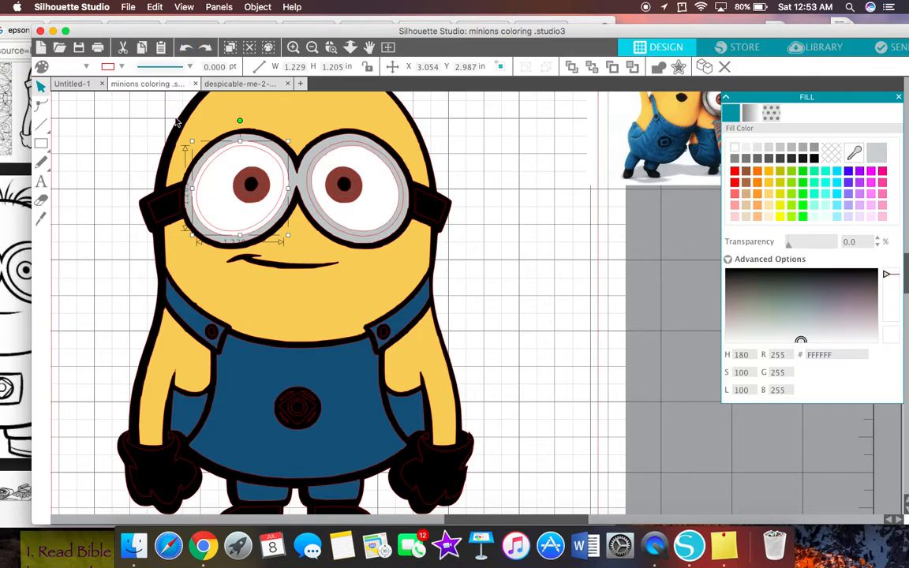
pyautogui.click(97, 248)
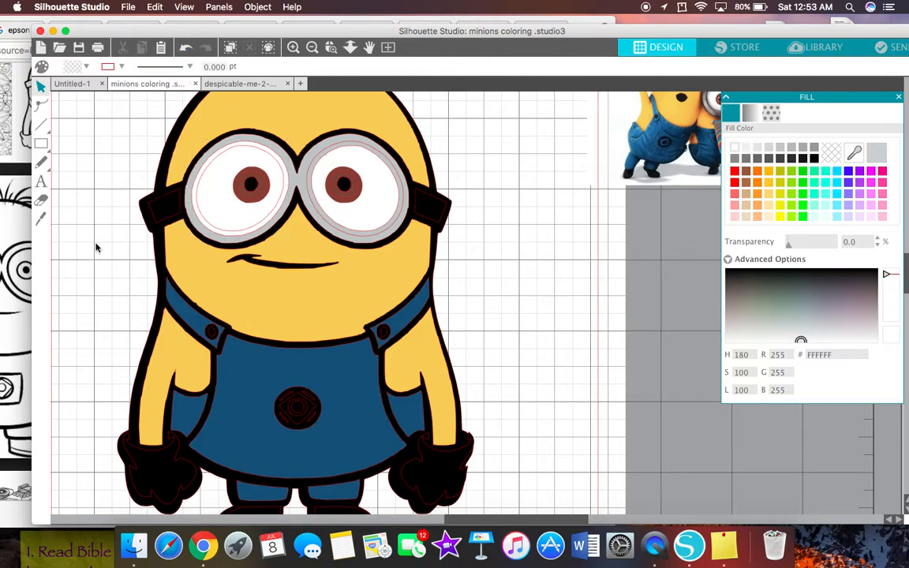
pyautogui.click(316, 163)
pyautogui.moveTo(313, 166); pyautogui.dragTo(288, 168)
pyautogui.click(297, 167)
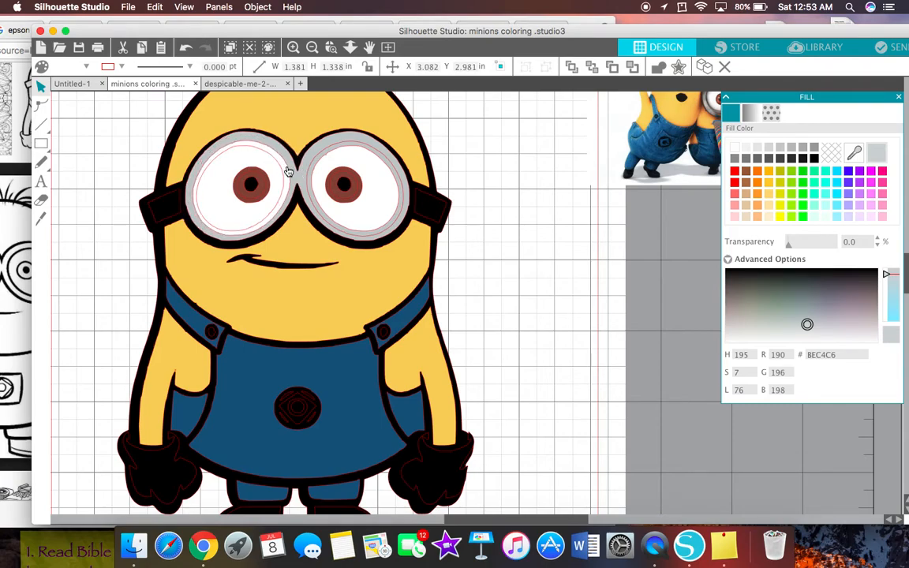
pyautogui.press('super+z')
# Step: Fill the right goggle's lens outline with white beside the body and move it back into the goggle
pyautogui.click(312, 156)
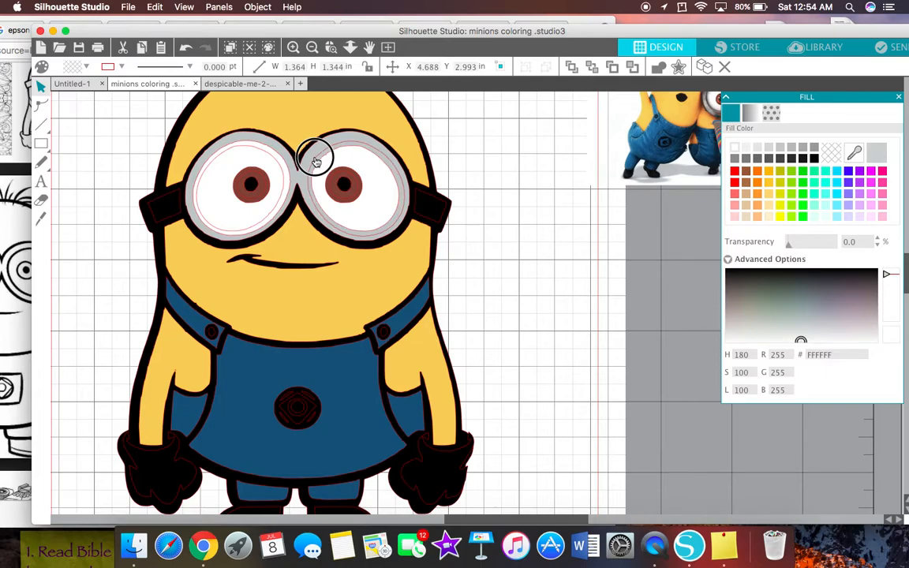
pyautogui.moveTo(308, 156); pyautogui.dragTo(65, 238)
pyautogui.press('Escape')
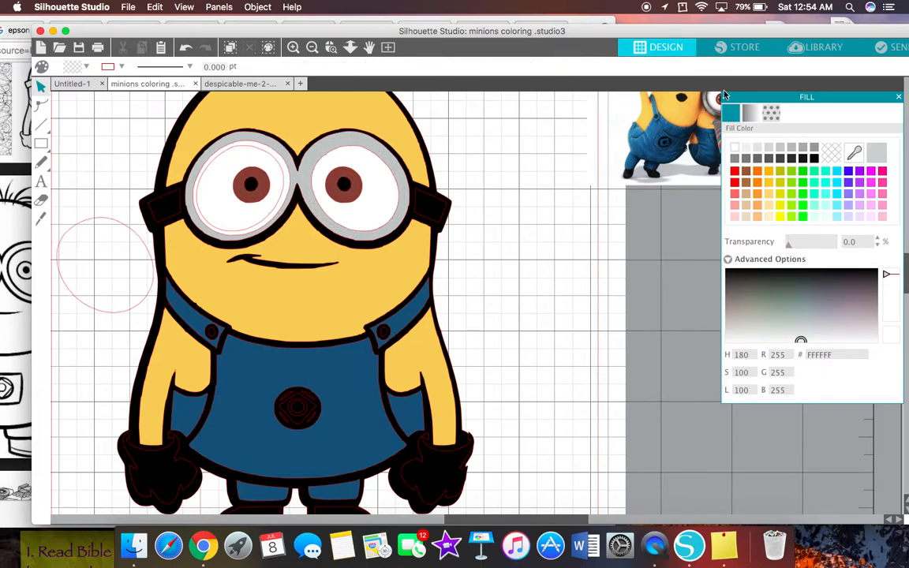
pyautogui.click(735, 146)
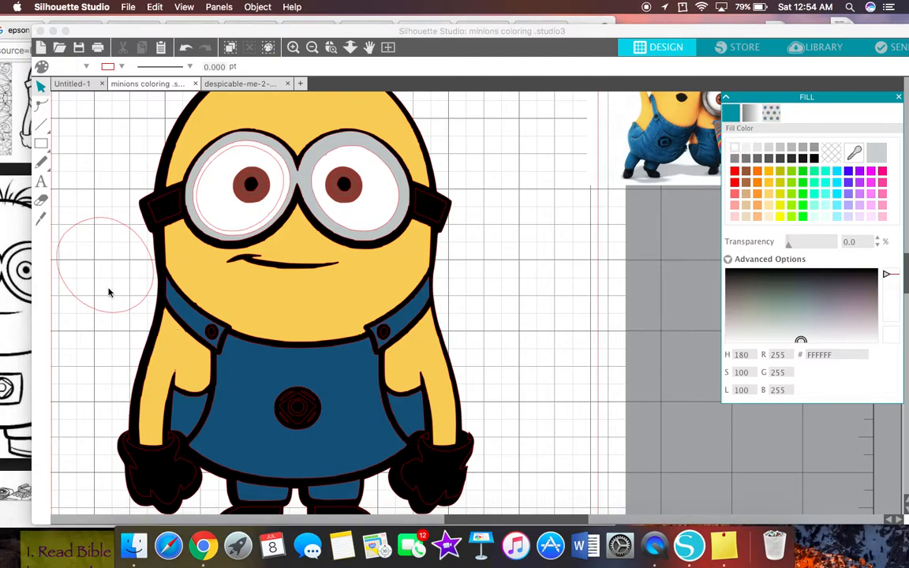
pyautogui.click(76, 272)
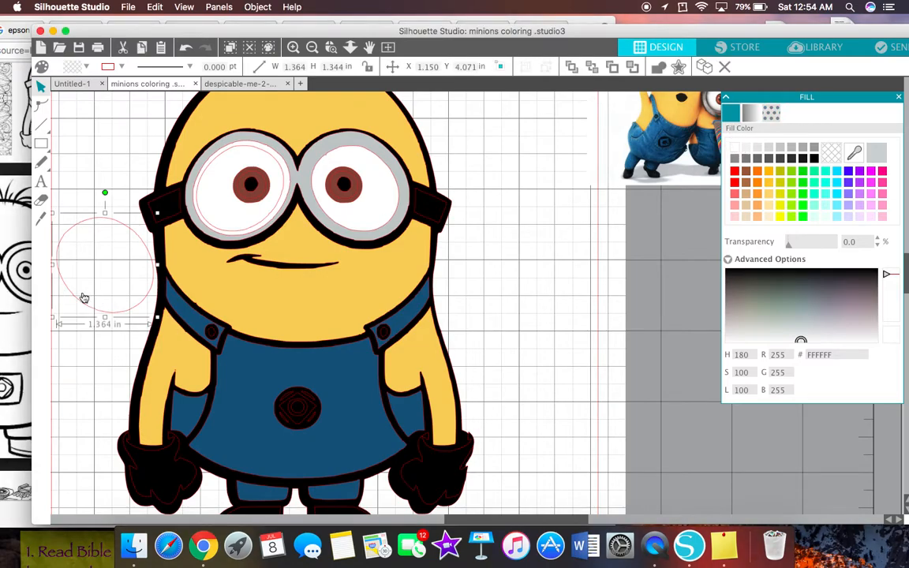
pyautogui.click(759, 149)
pyautogui.click(71, 233)
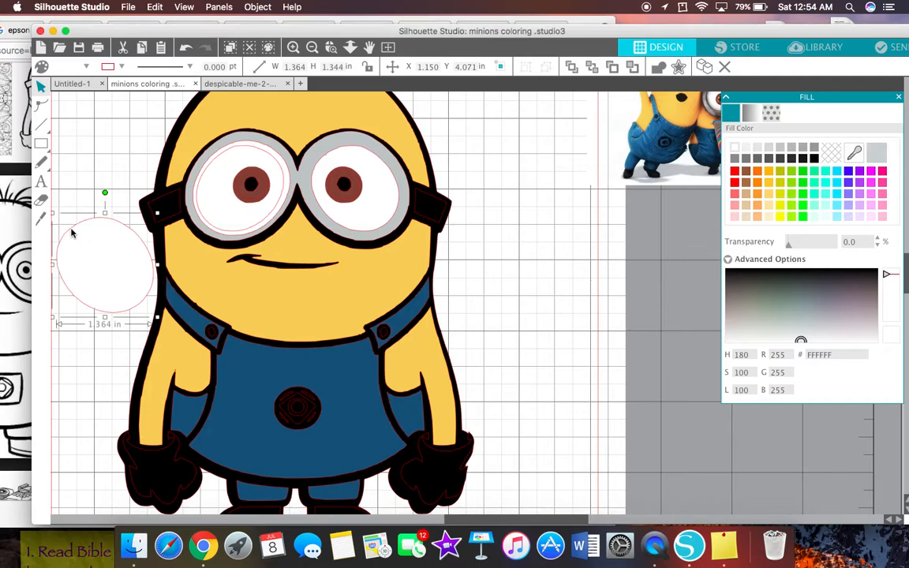
pyautogui.moveTo(76, 232); pyautogui.dragTo(326, 155)
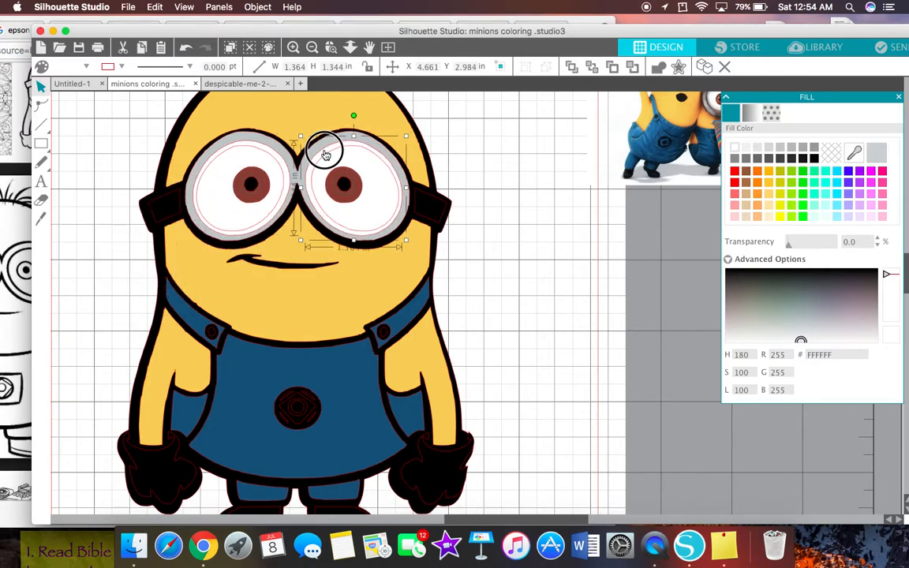
pyautogui.click(540, 174)
# Step: Look over the colored minion from the hair to the shoes, including the overalls badge, for parts still needing color
pyautogui.scroll(5, 540, 175)
pyautogui.hscroll(3, 540, 175)
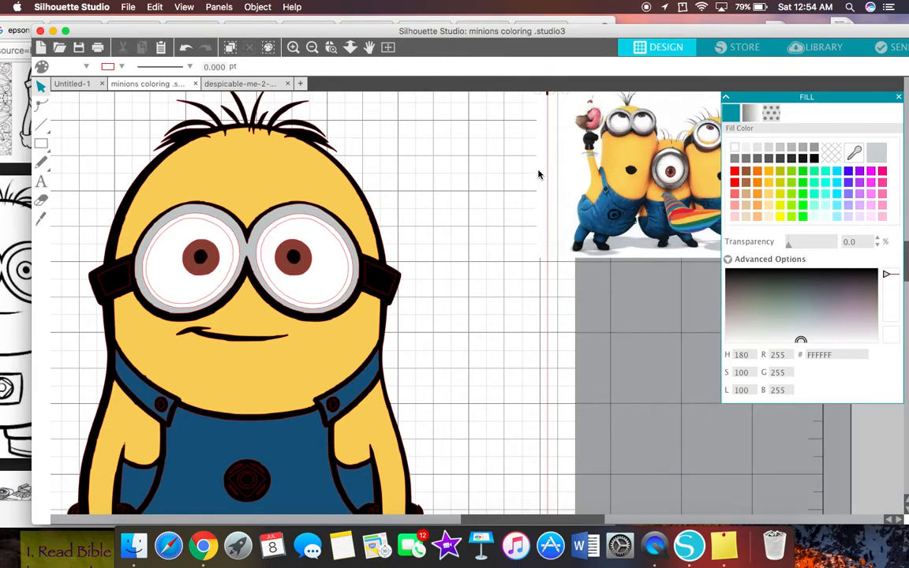
pyautogui.scroll(2, 540, 174)
pyautogui.hscroll(3, 540, 174)
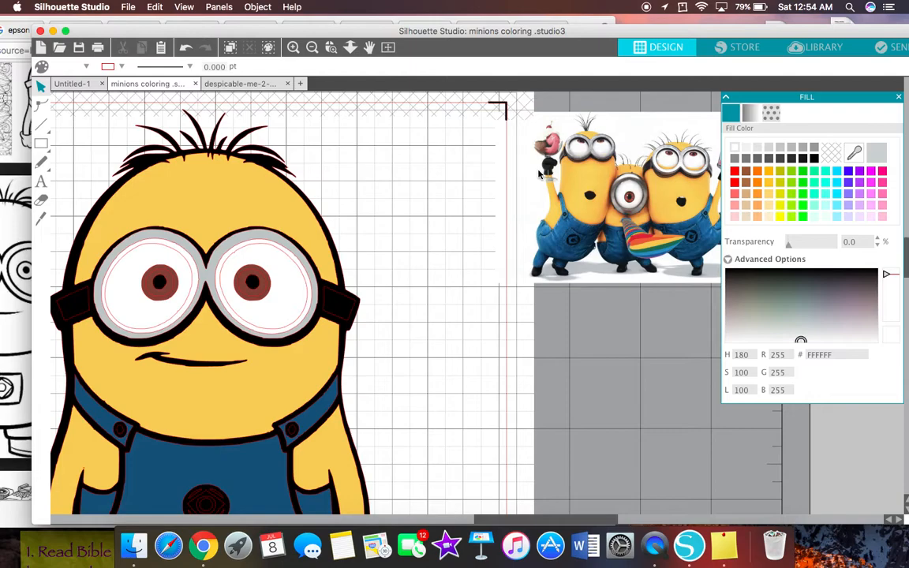
pyautogui.scroll(-4, 539, 174)
pyautogui.hscroll(-2, 540, 175)
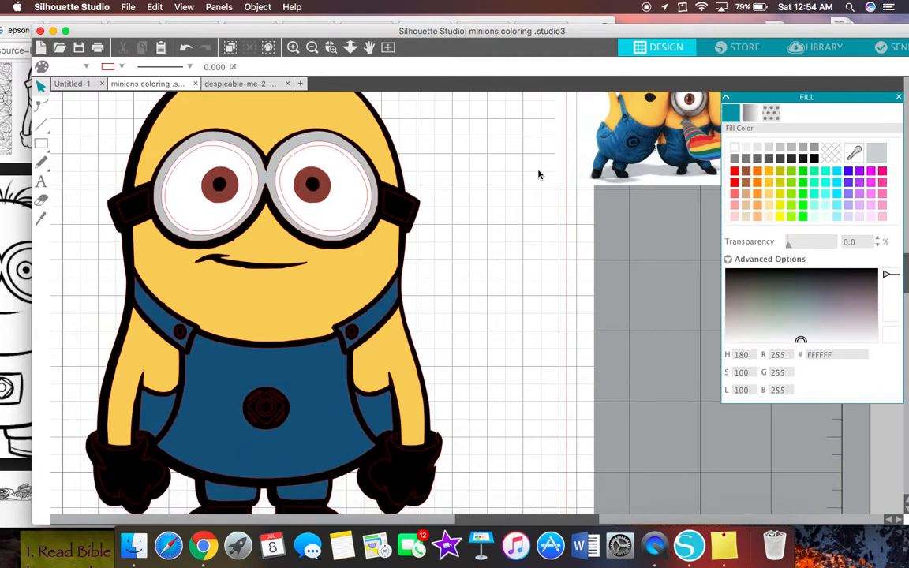
pyautogui.scroll(-4, 540, 174)
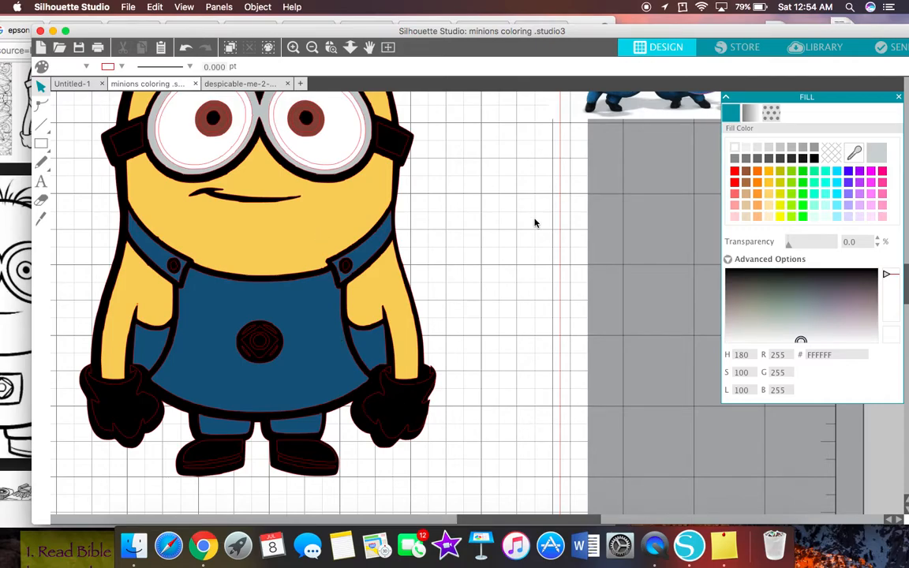
pyautogui.scroll(1, 535, 223)
pyautogui.click(129, 140)
pyautogui.moveTo(129, 140); pyautogui.dragTo(128, 139)
pyautogui.scroll(5, 525, 278)
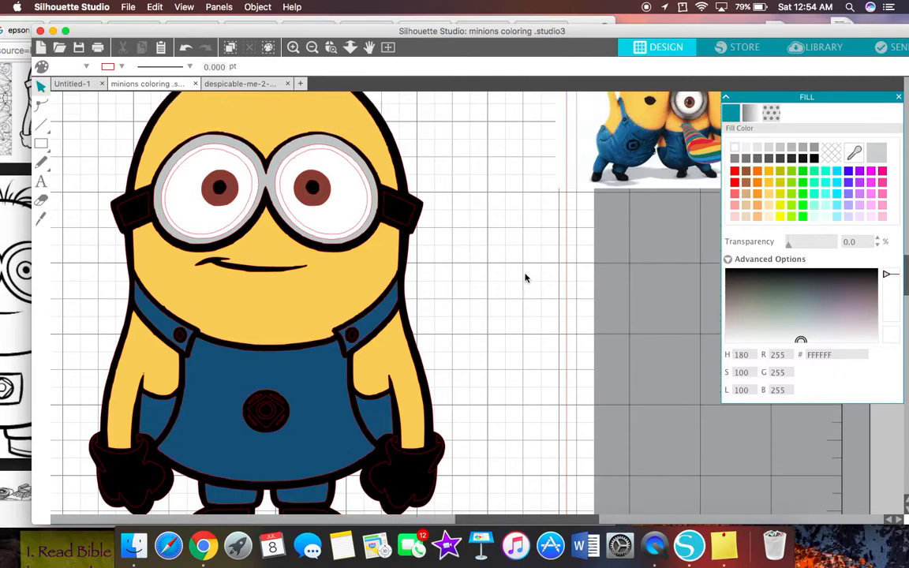
pyautogui.scroll(-4, 524, 278)
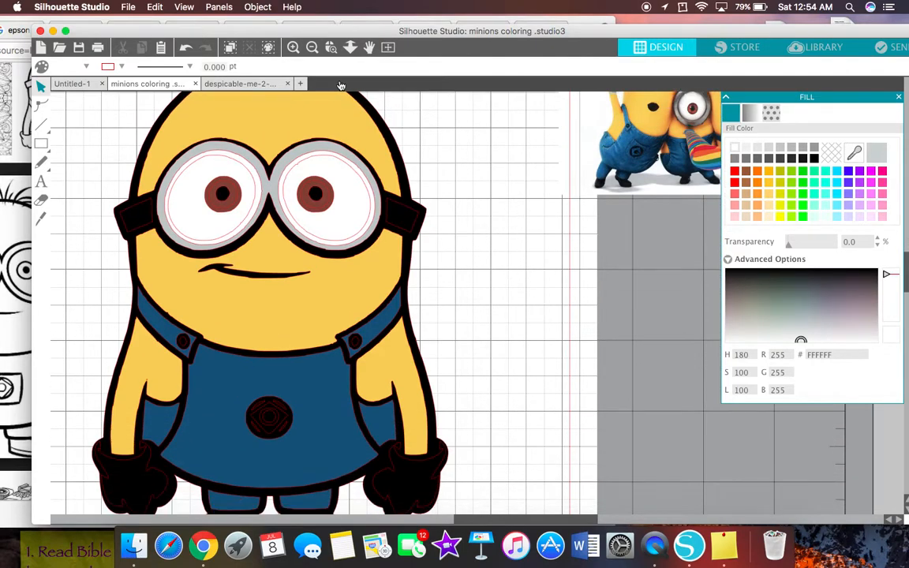
pyautogui.click(312, 46)
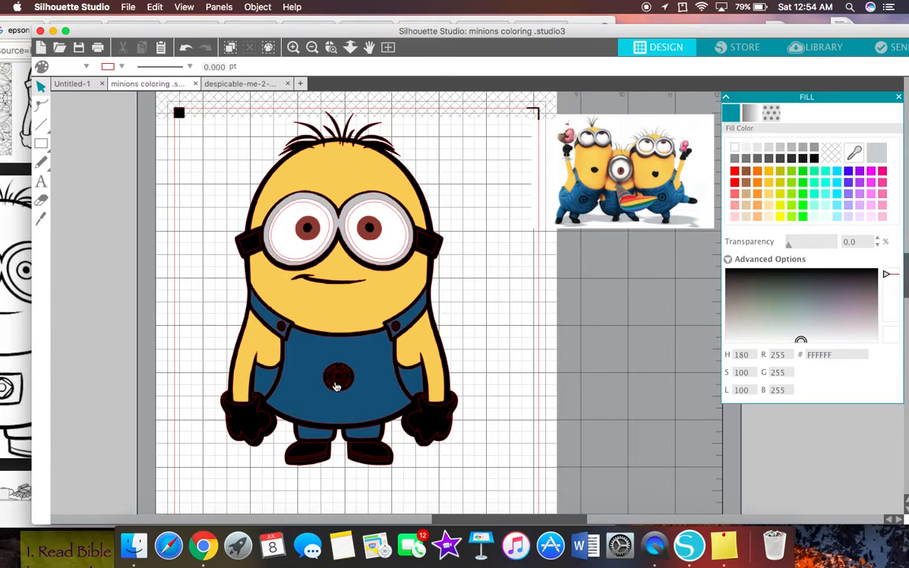
pyautogui.click(292, 48)
pyautogui.click(292, 48)
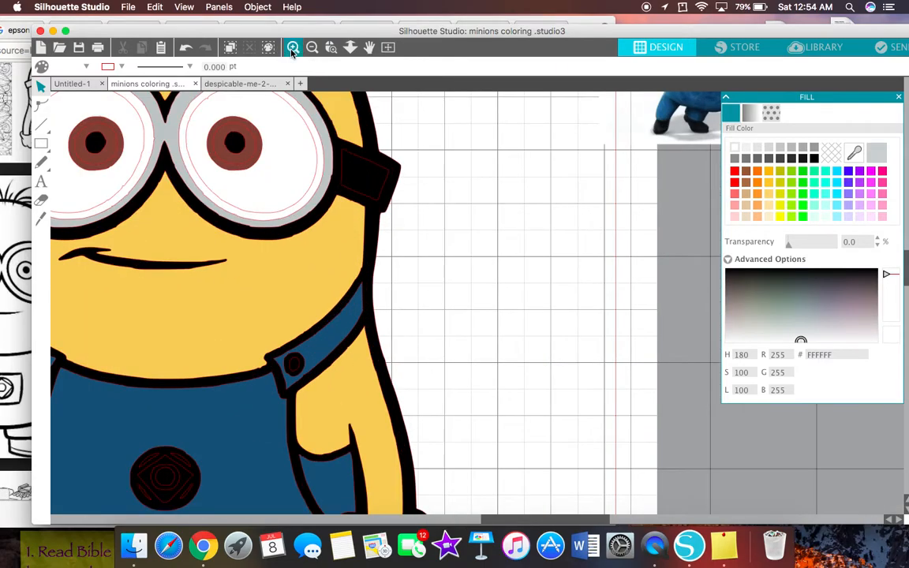
pyautogui.scroll(-5, 221, 431)
pyautogui.hscroll(-4, 221, 431)
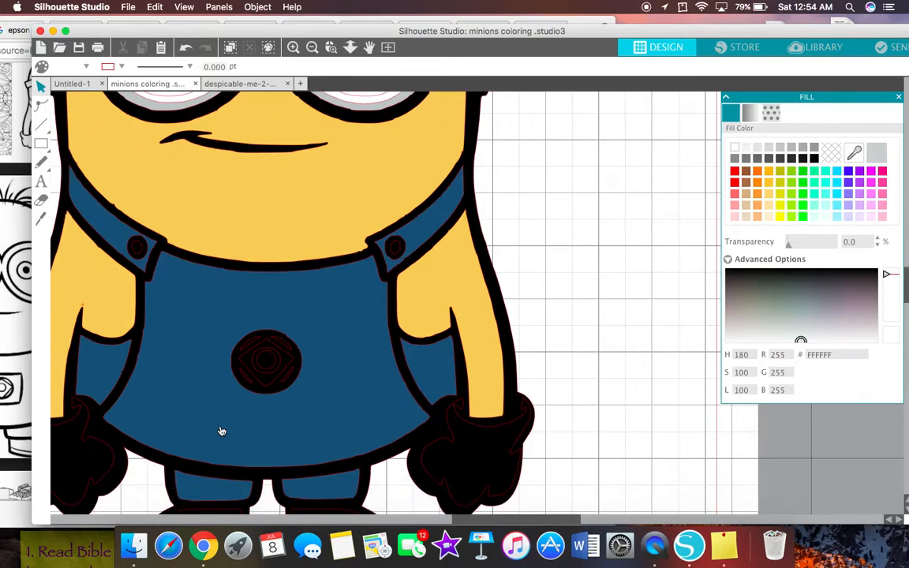
# Step: Switch to Chrome, search Google Images for "the minions", and open the picture of the single standing minion with two eyes
pyautogui.click(3, 228)
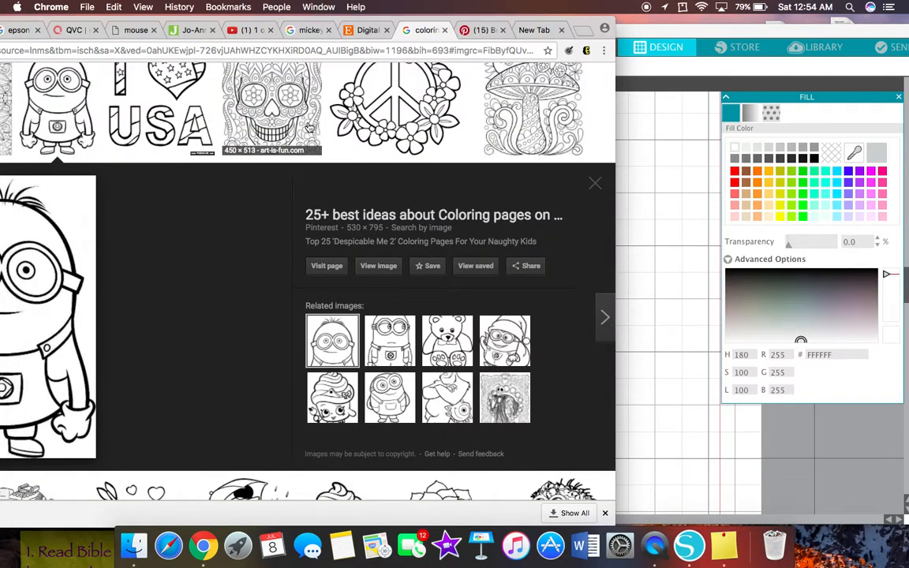
pyautogui.scroll(4, 278, 113)
pyautogui.doubleClick(583, 19)
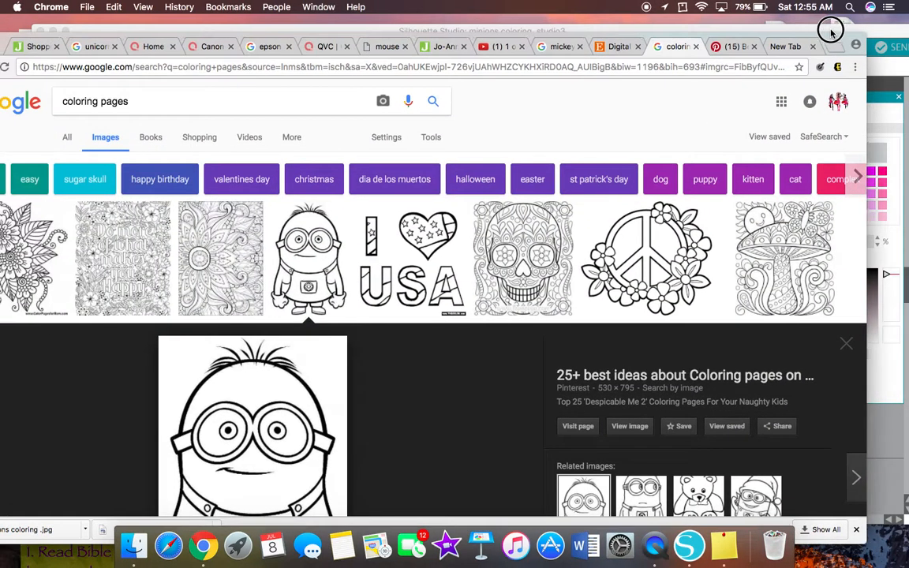
pyautogui.tripleClick(333, 75)
pyautogui.write('the minio')
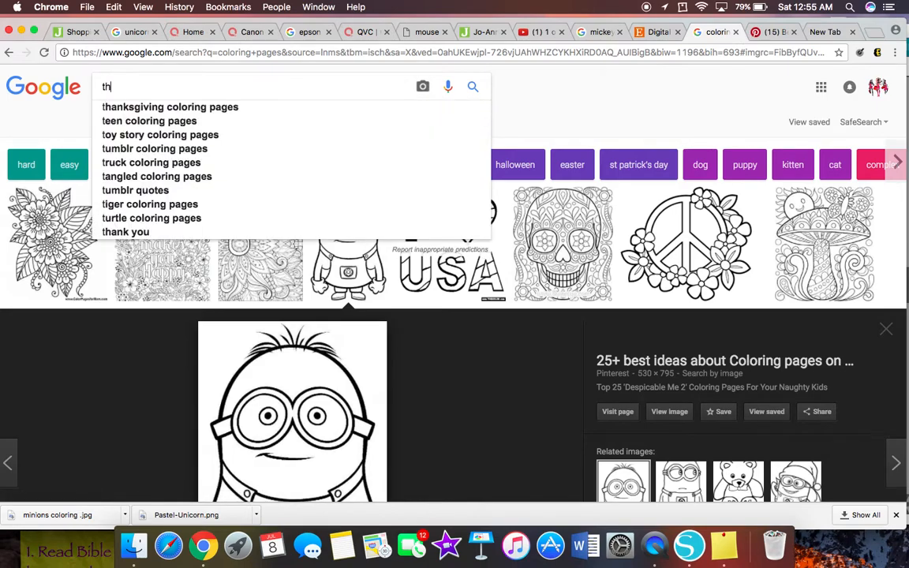
pyautogui.write('ns')
pyautogui.press('Return')
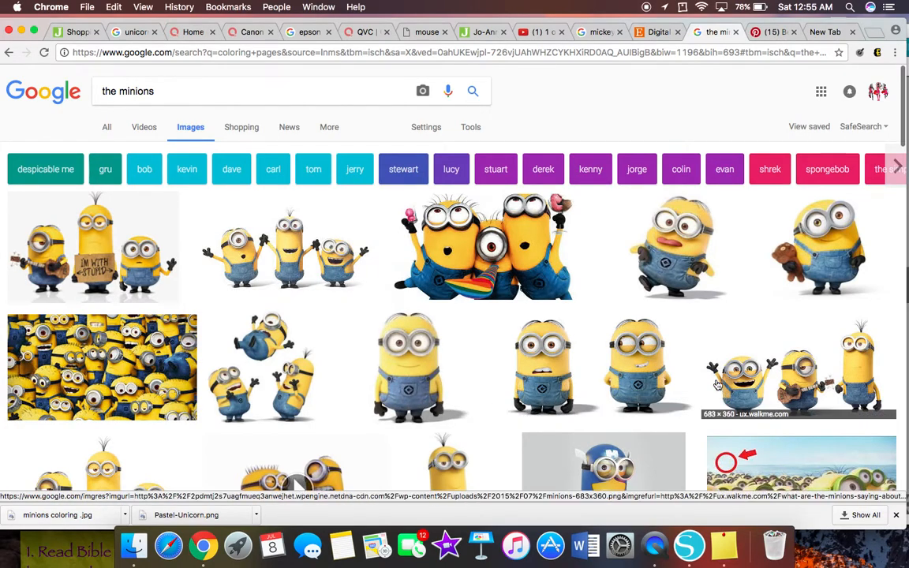
pyautogui.click(419, 365)
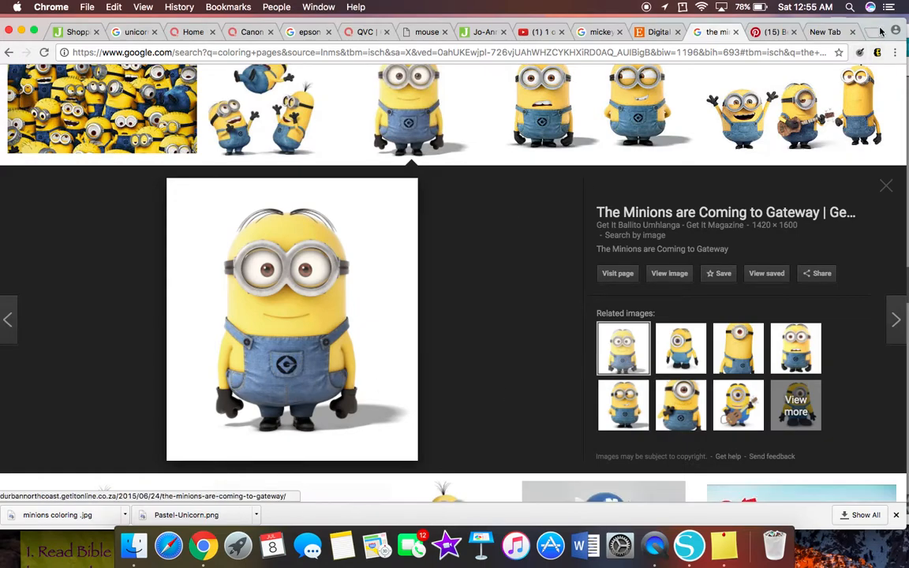
# Step: Arrange the Chrome and Silhouette Studio windows side by side so the reference minion can be compared with the design
pyautogui.moveTo(888, 28); pyautogui.dragTo(632, 29)
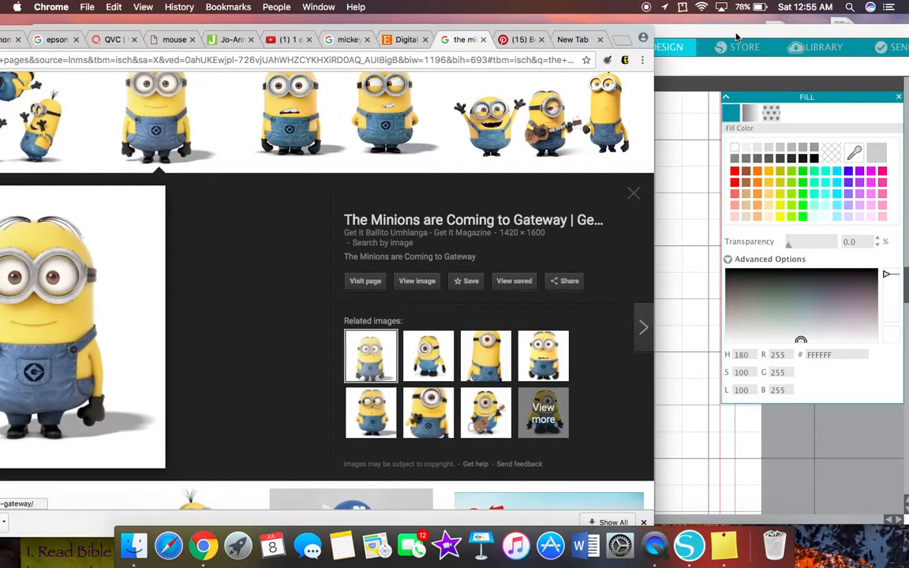
pyautogui.click(772, 33)
pyautogui.moveTo(771, 32); pyautogui.dragTo(907, 11)
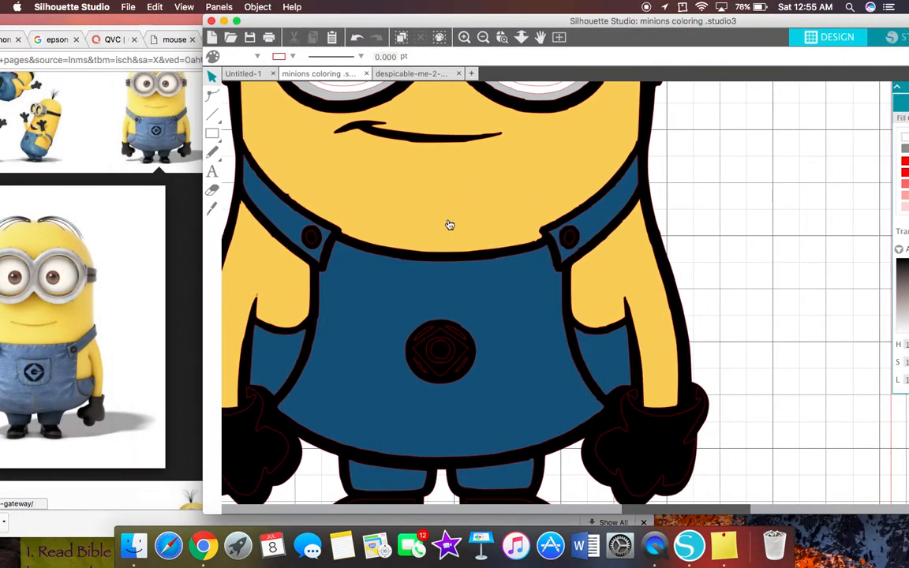
# Step: Move the black badge circle aside on the overalls to expose the badge outlines beneath it
pyautogui.rightClick(442, 356)
pyautogui.click(434, 353)
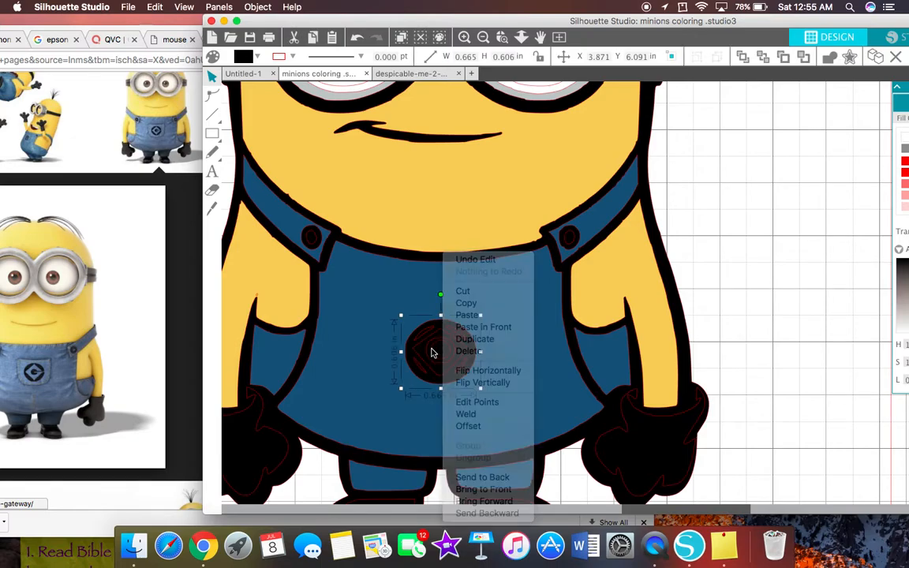
pyautogui.moveTo(438, 357); pyautogui.dragTo(352, 366)
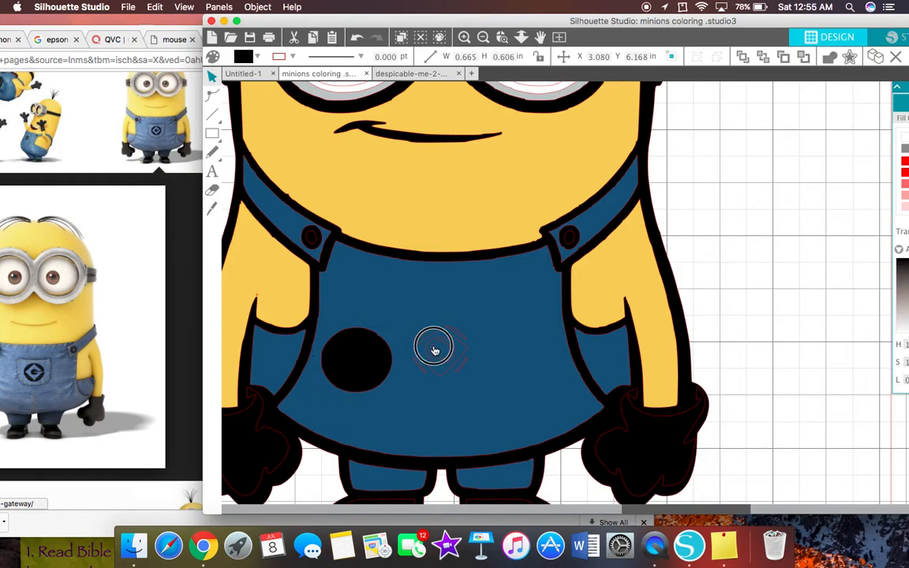
# Step: Fill the badge's innermost outline and the slightly larger outline around it with black
pyautogui.click(434, 353)
pyautogui.moveTo(728, 25); pyautogui.dragTo(573, 36)
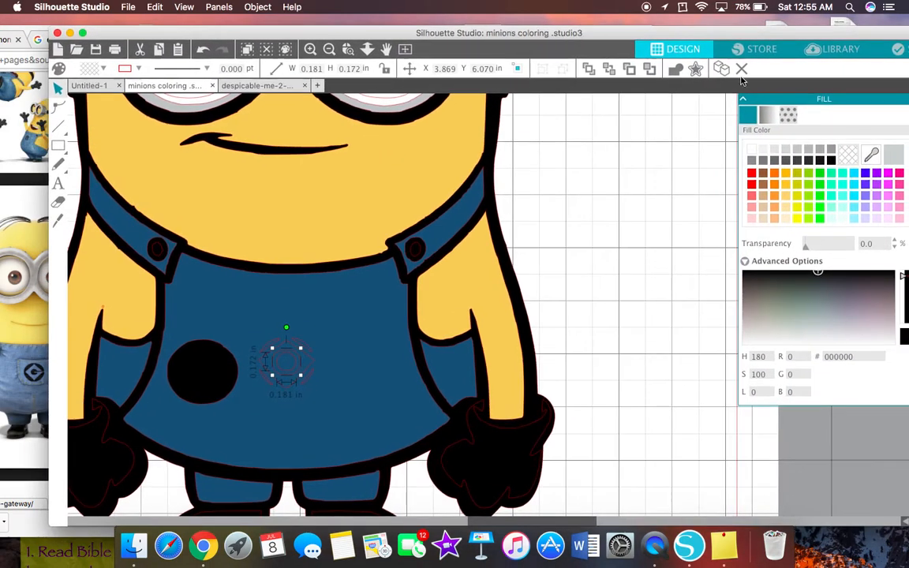
pyautogui.click(832, 161)
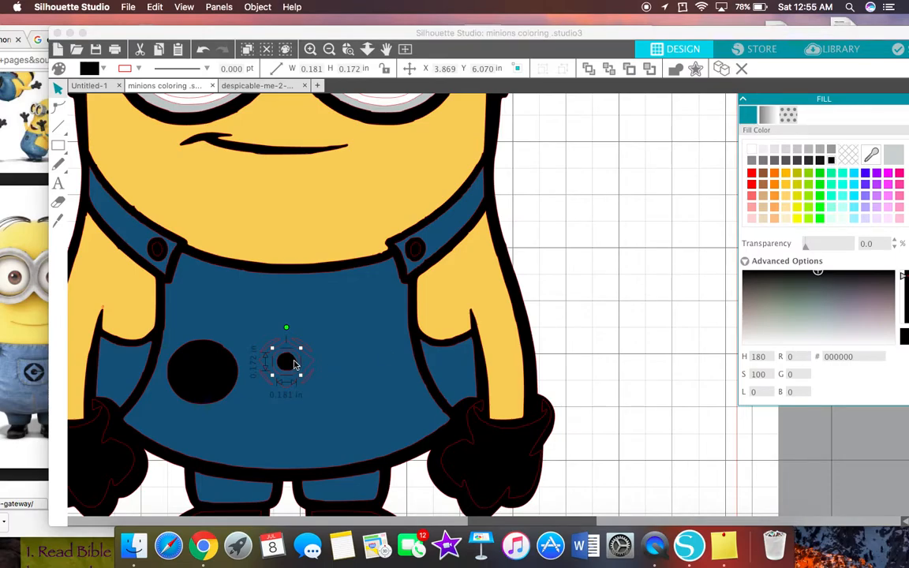
pyautogui.click(298, 366)
pyautogui.click(304, 367)
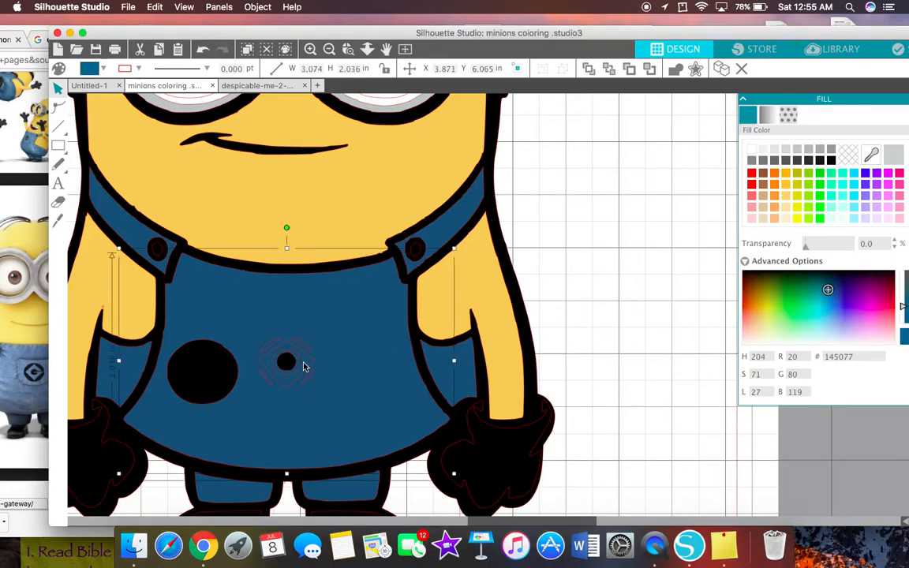
pyautogui.click(293, 365)
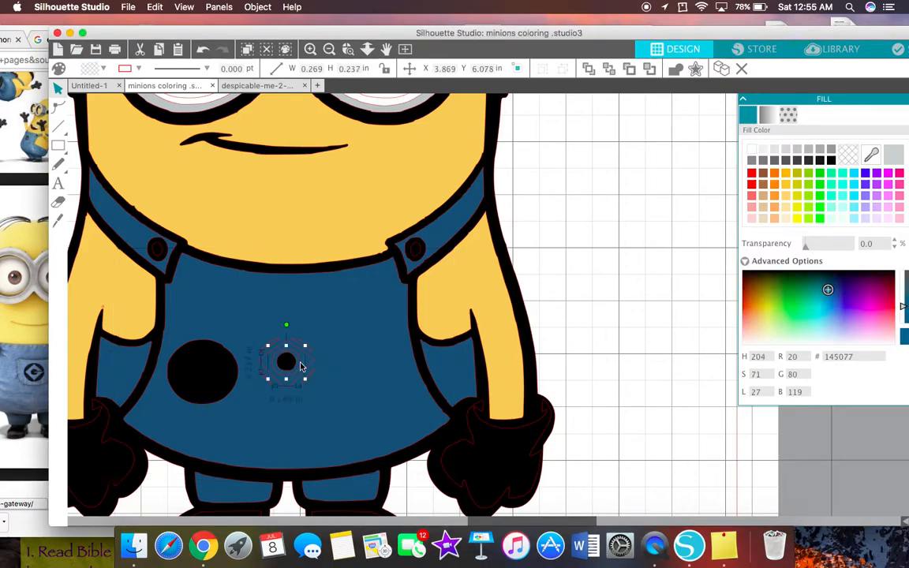
pyautogui.click(830, 161)
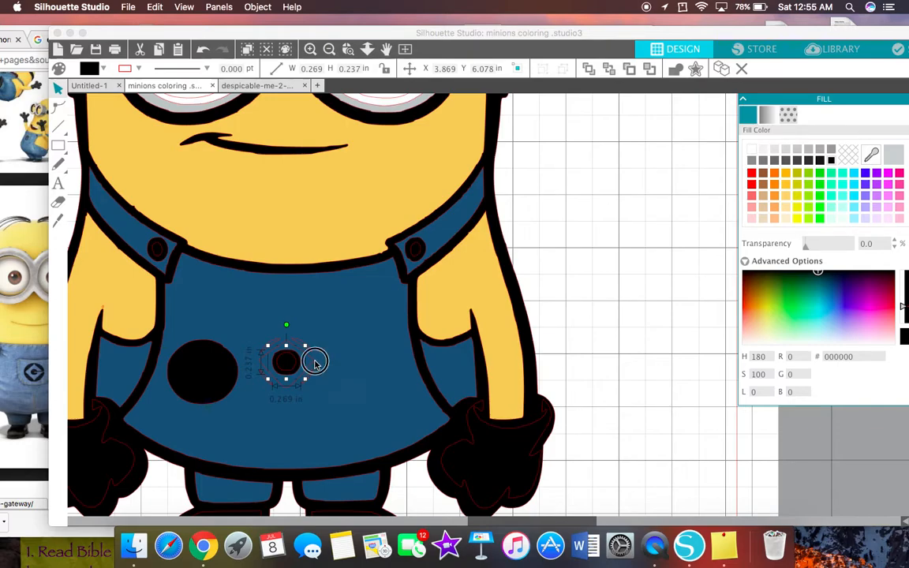
# Step: Fill the badge's diamond outline with the blue 145077 sampled from the overalls
pyautogui.click(314, 365)
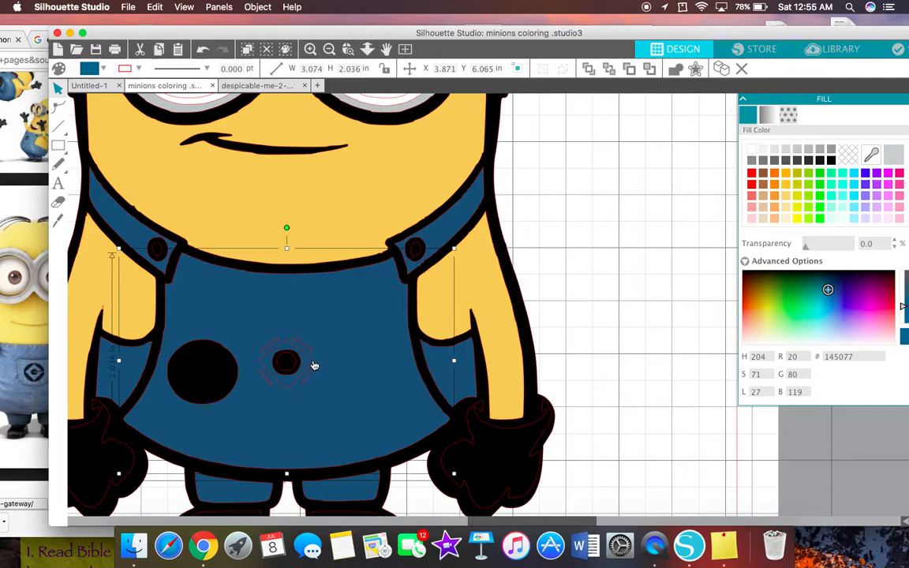
pyautogui.click(314, 363)
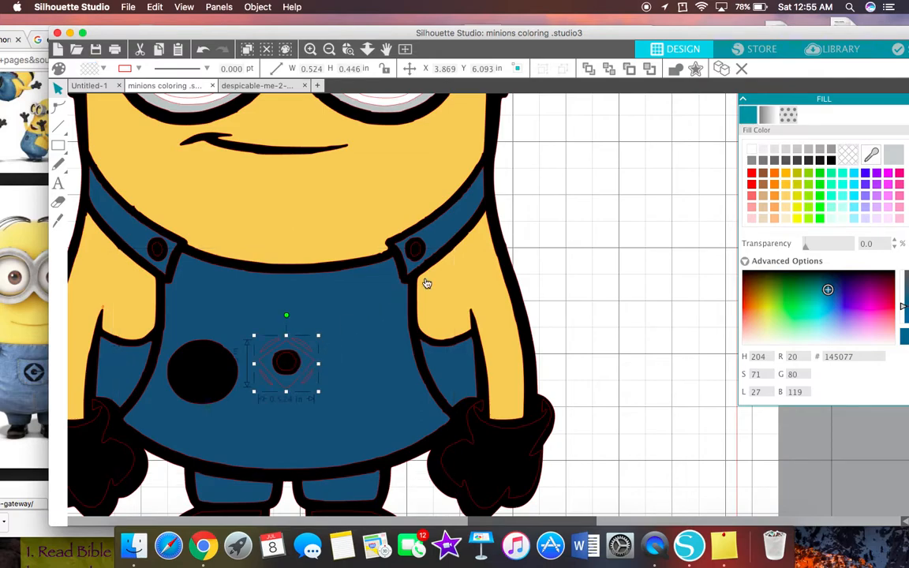
pyautogui.click(872, 155)
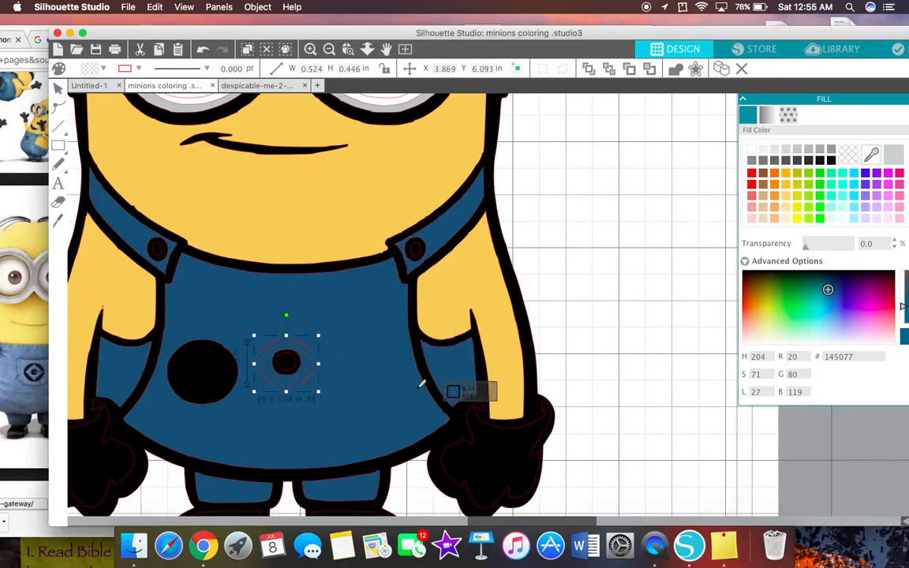
pyautogui.click(383, 378)
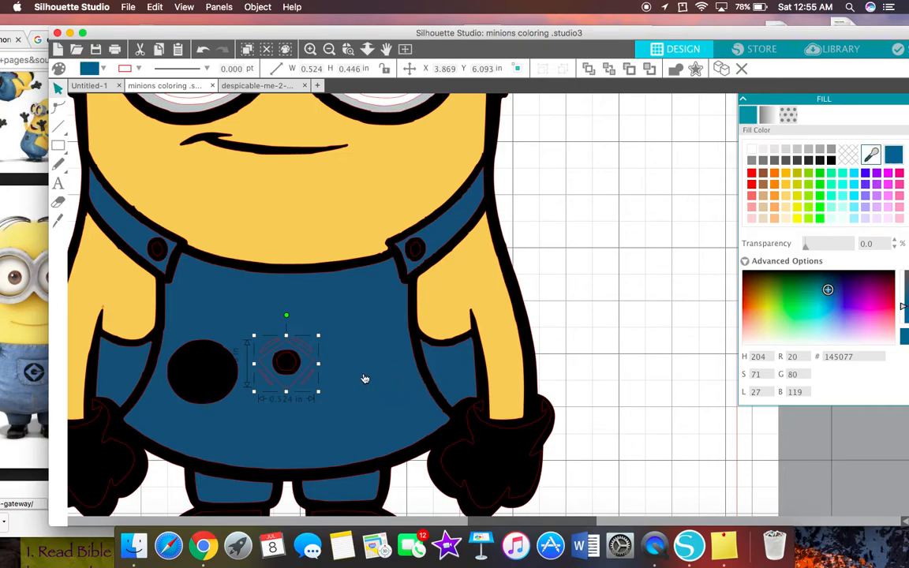
# Step: Delete the black circle and a small outline from the overalls badge
pyautogui.click(320, 367)
pyautogui.moveTo(234, 366); pyautogui.dragTo(319, 359)
pyautogui.click(311, 354)
pyautogui.press('Delete')
pyautogui.click(273, 349)
pyautogui.press('Delete')
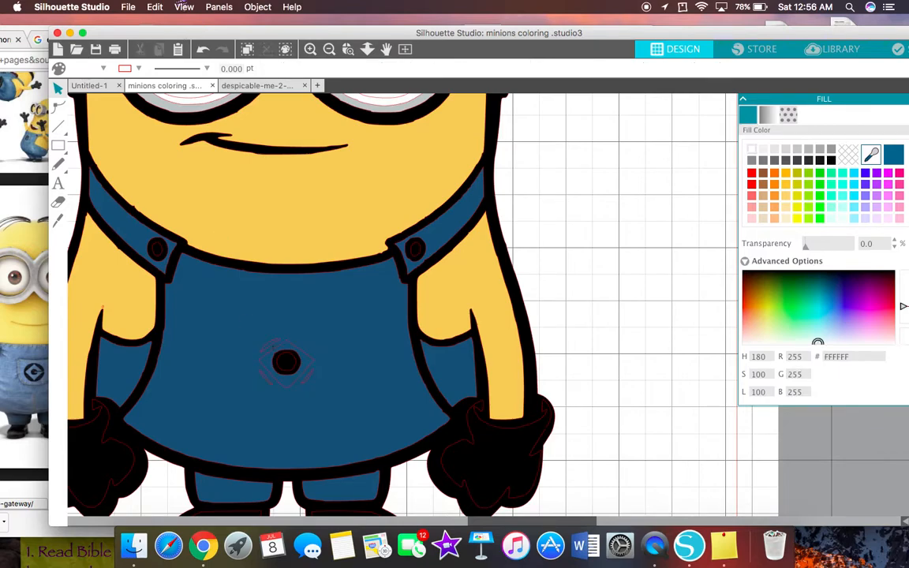
# Step: Restore the deleted black circle and move it back behind the diamond at the center of the overalls badge
pyautogui.click(203, 49)
pyautogui.moveTo(323, 362); pyautogui.dragTo(226, 403)
pyautogui.click(273, 348)
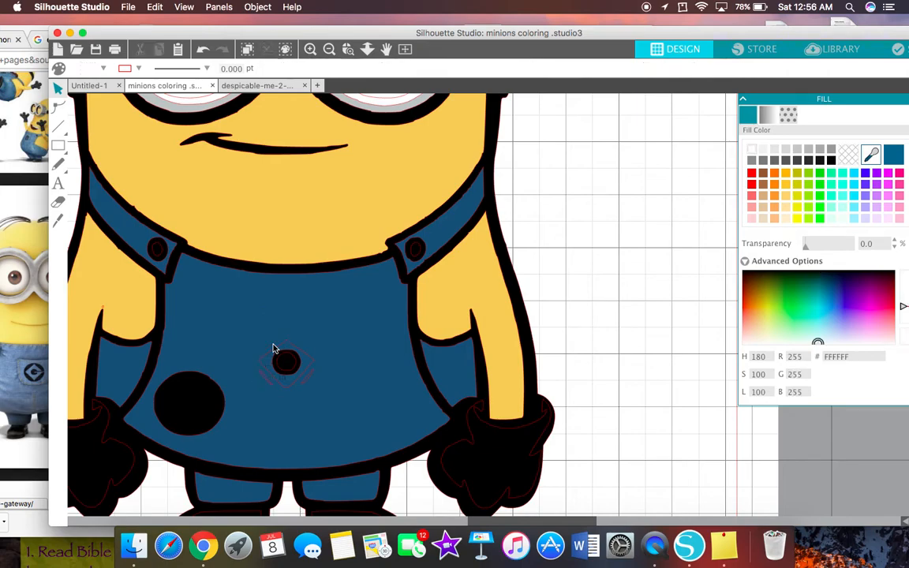
pyautogui.click(262, 375)
pyautogui.moveTo(226, 396); pyautogui.dragTo(314, 351)
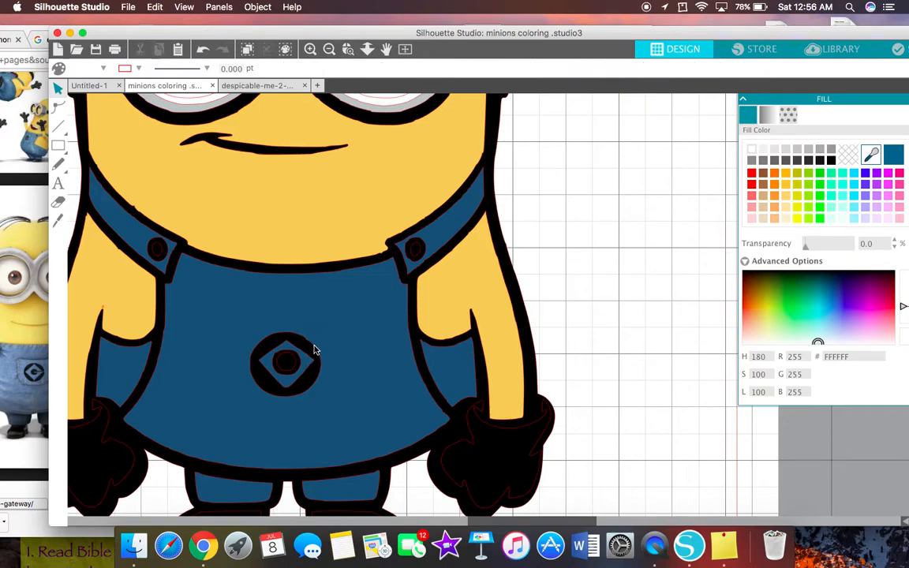
# Step: Try filling the badge's outer circle with the overalls blue 145077, and undo that fill
pyautogui.click(311, 349)
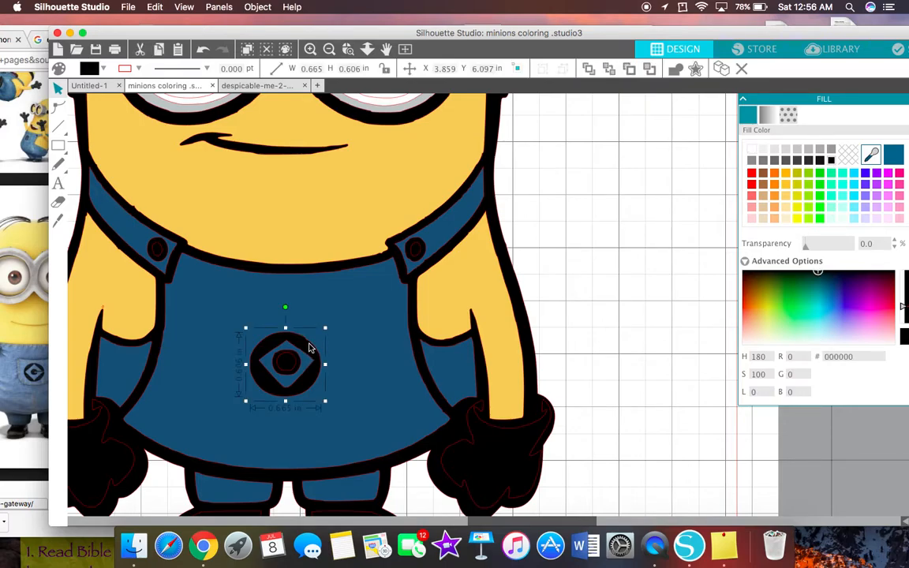
pyautogui.click(892, 157)
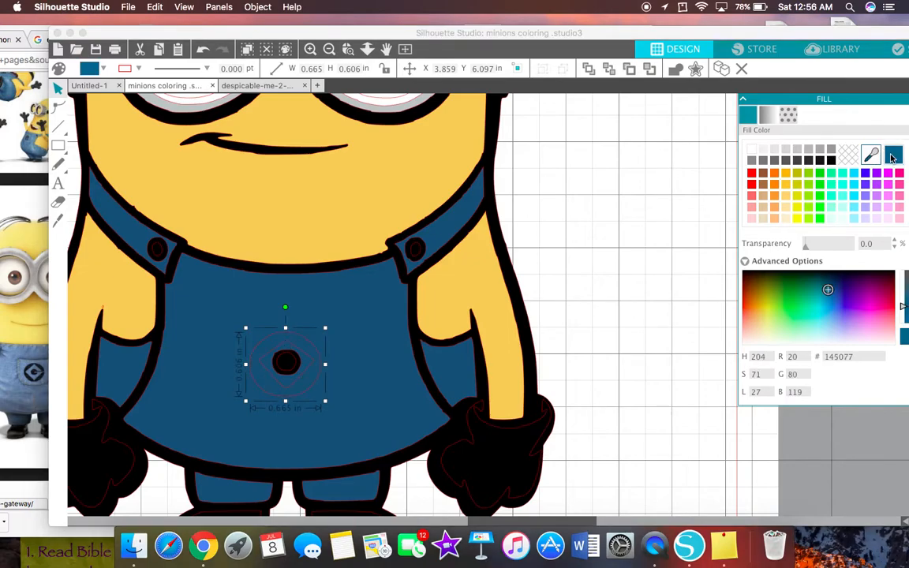
pyautogui.click(669, 253)
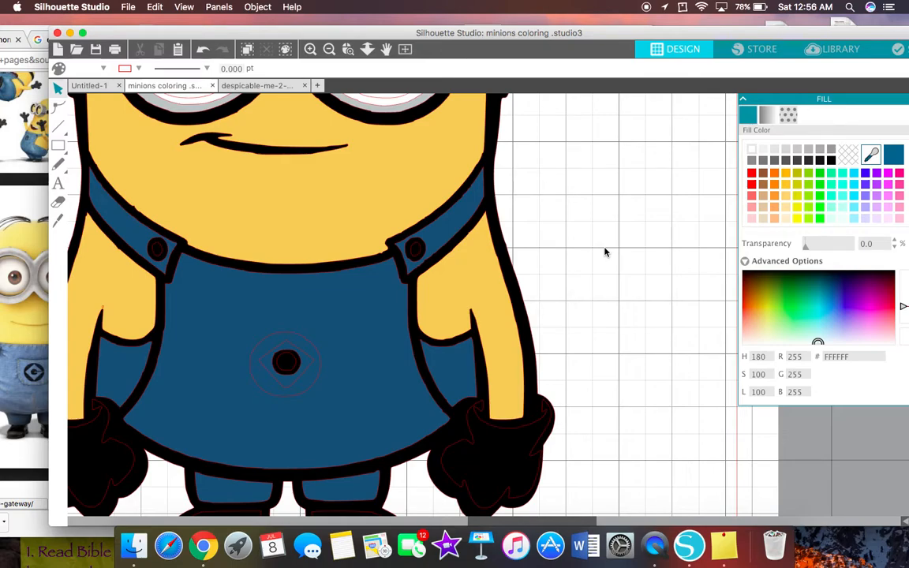
pyautogui.click(204, 49)
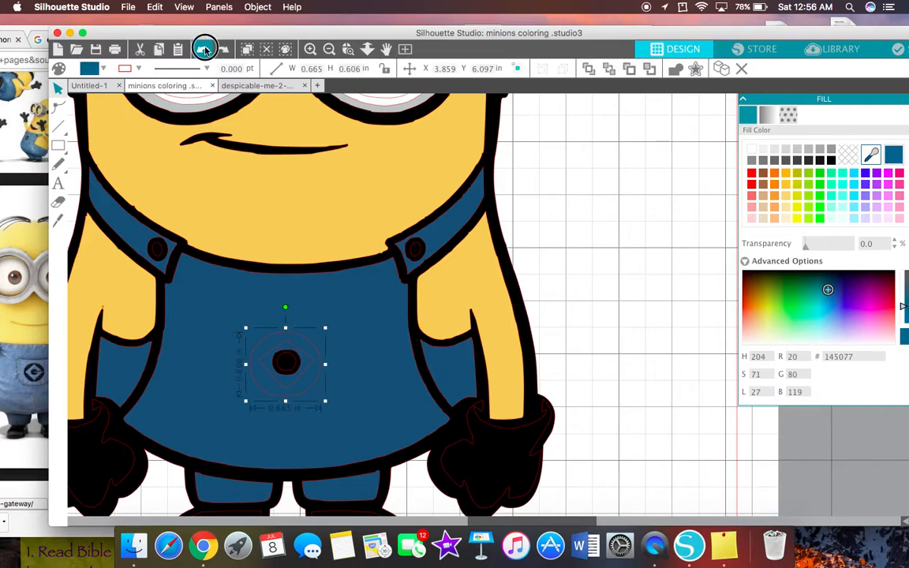
pyautogui.click(204, 49)
pyautogui.click(589, 245)
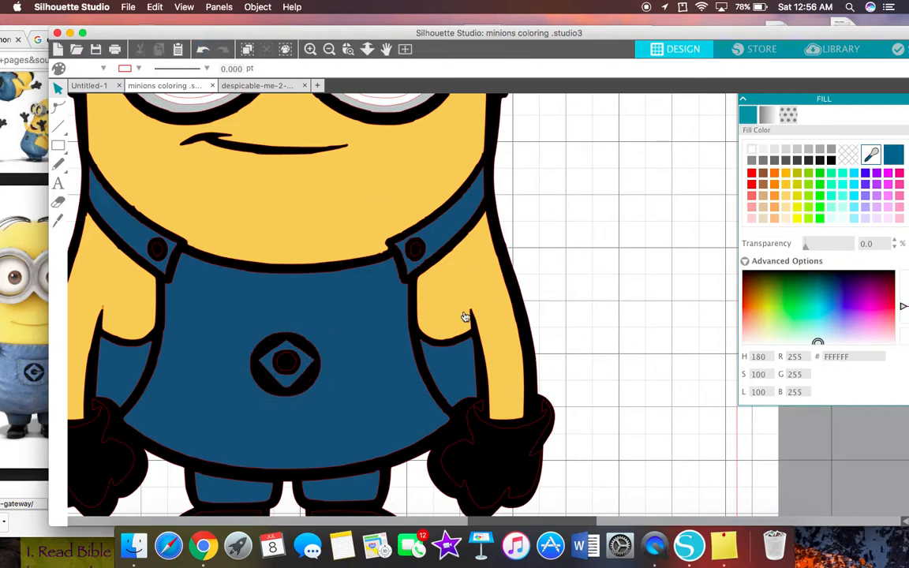
# Step: Move the black silhouette out from behind the colored minion shapes to the area beside them
pyautogui.click(330, 49)
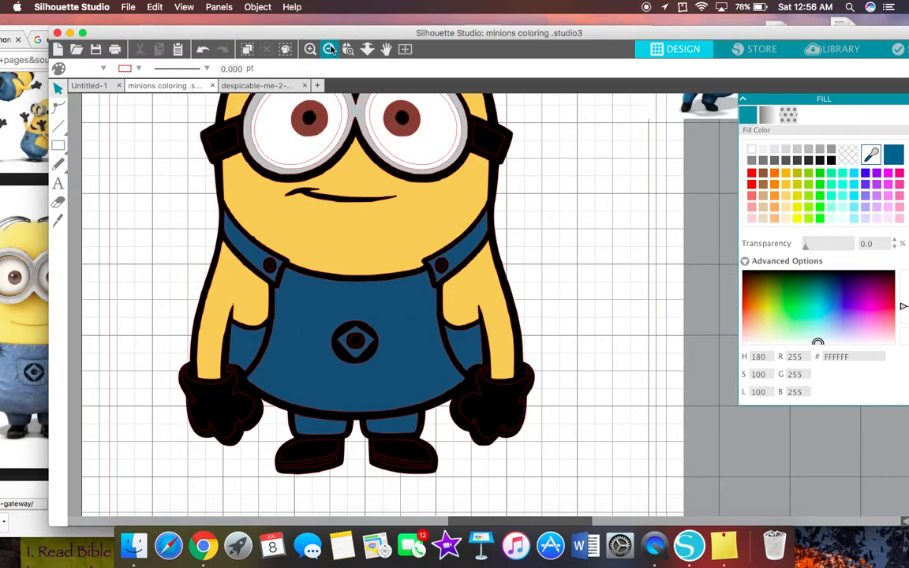
pyautogui.click(329, 49)
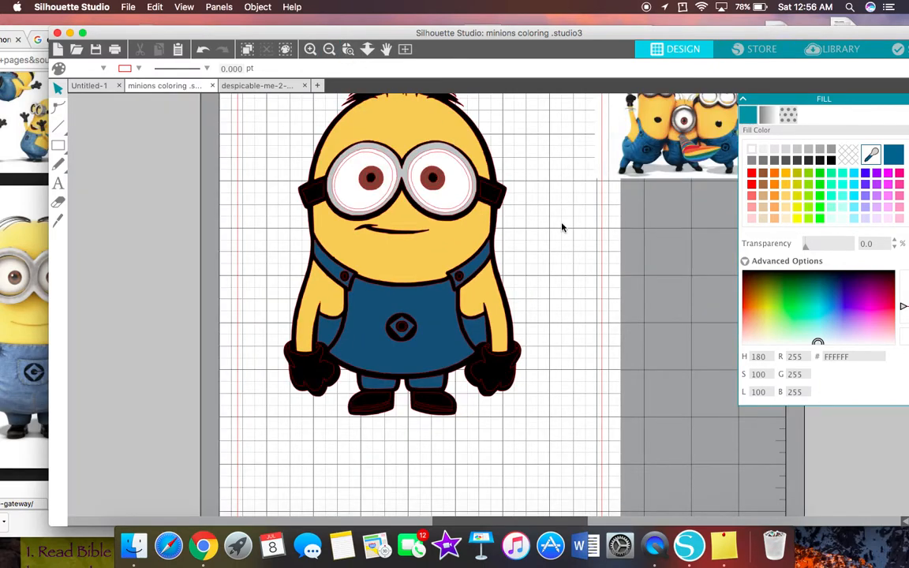
pyautogui.scroll(-5, 562, 227)
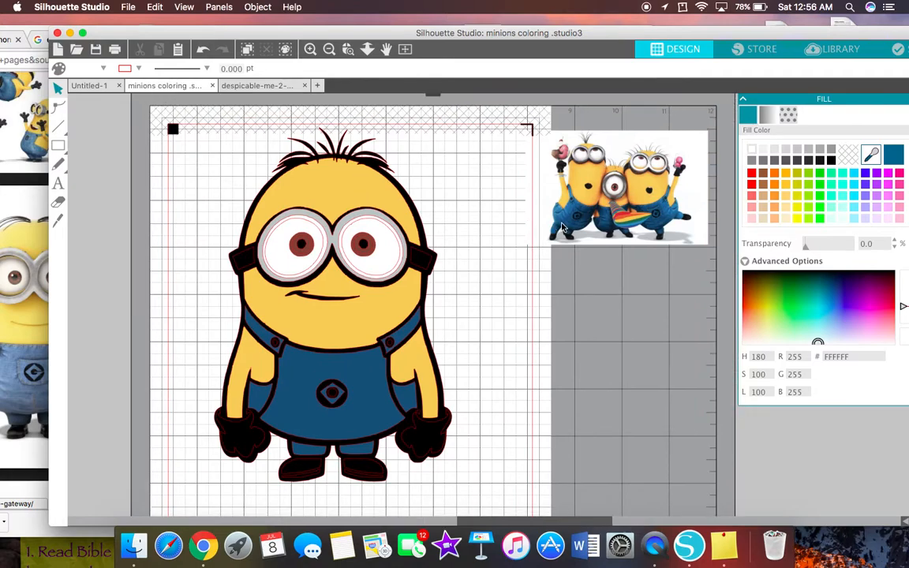
pyautogui.hscroll(1, 562, 228)
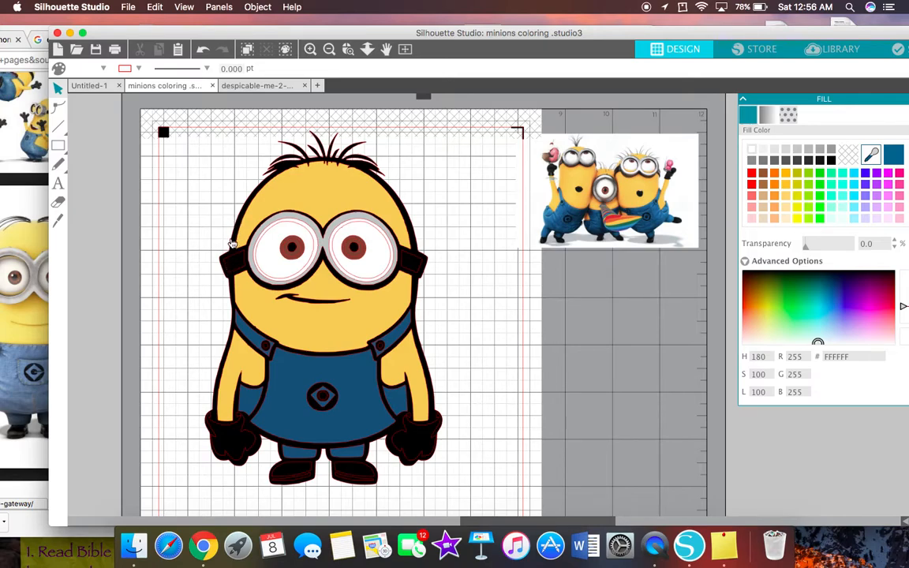
pyautogui.moveTo(233, 246); pyautogui.dragTo(180, 252)
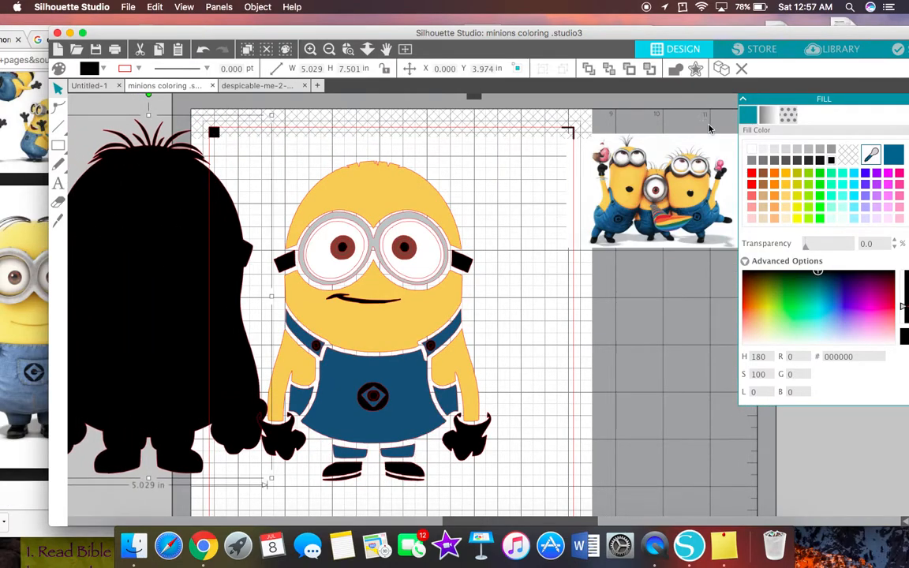
# Step: Try the silhouette in white behind the colored shapes, and undo both the move and the white fill
pyautogui.click(678, 136)
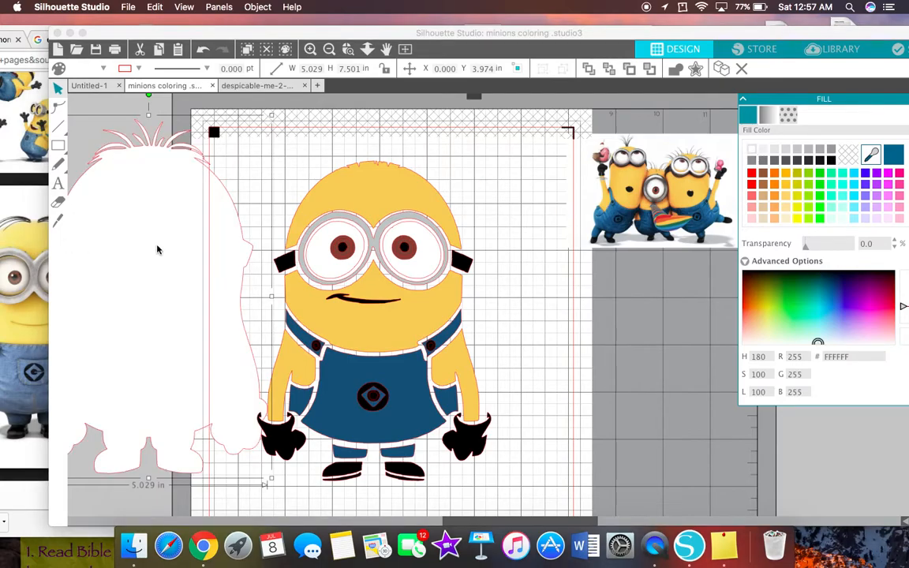
pyautogui.moveTo(157, 250); pyautogui.dragTo(377, 258)
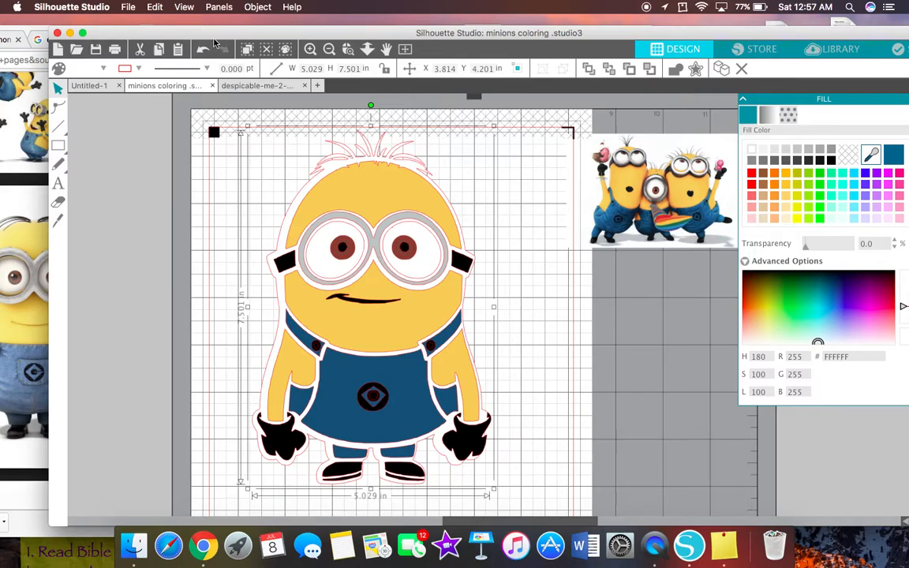
pyautogui.click(202, 49)
pyautogui.click(202, 49)
# Step: Move the black silhouette back behind the colored minion shapes and nudge it into even alignment around them
pyautogui.moveTo(154, 158); pyautogui.dragTo(379, 170)
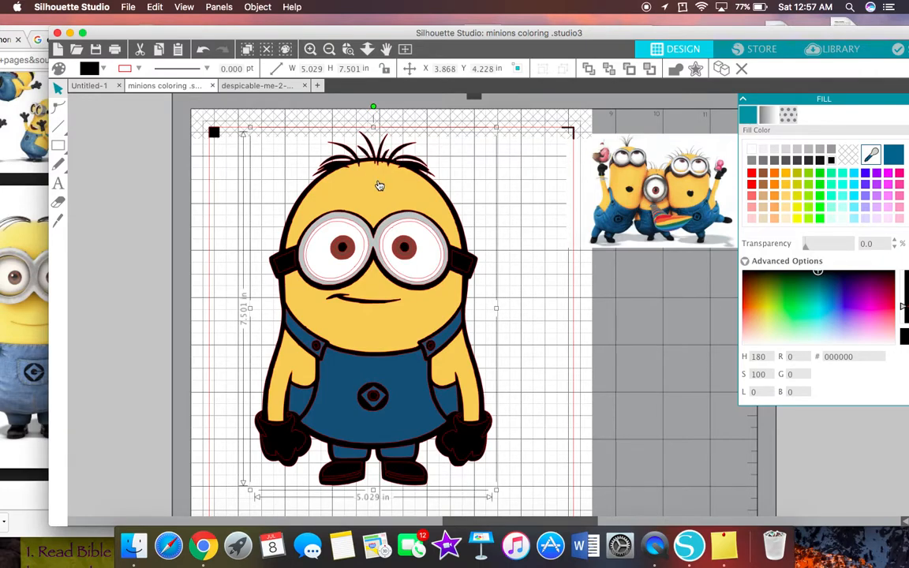
pyautogui.moveTo(452, 462); pyautogui.dragTo(454, 466)
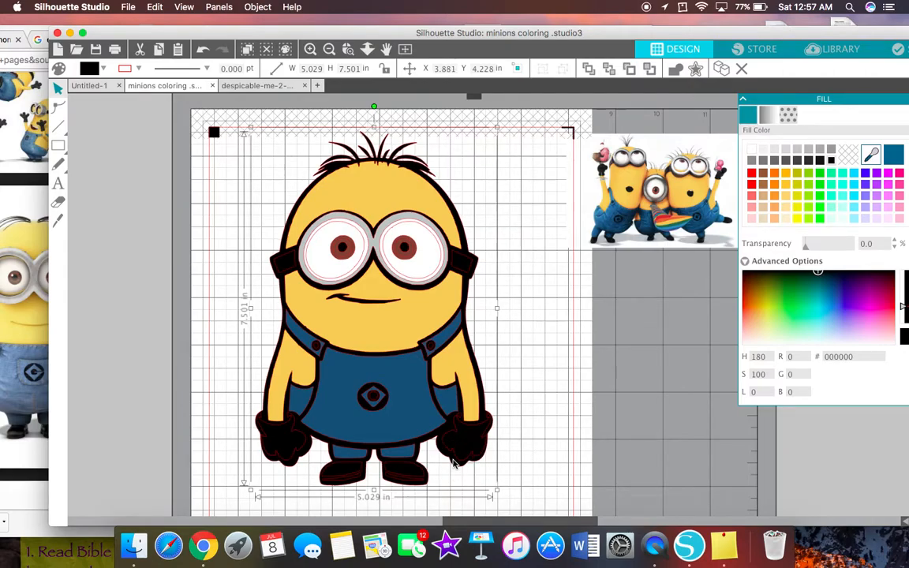
pyautogui.click(565, 414)
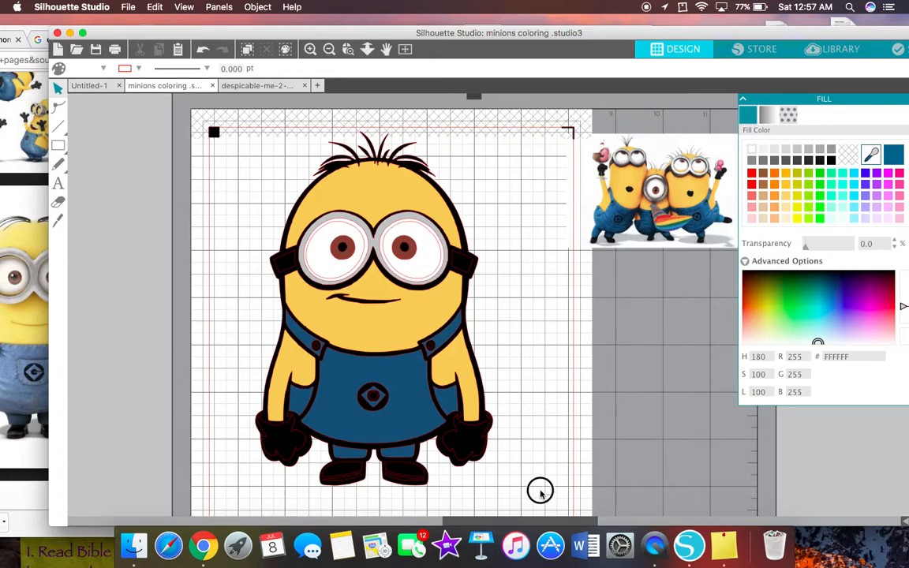
# Step: Group all of the minion's colored shapes with the black silhouette, and shift the grouped minion slightly sideways on the page
pyautogui.click(434, 423)
pyautogui.moveTo(315, 303); pyautogui.dragTo(168, 115)
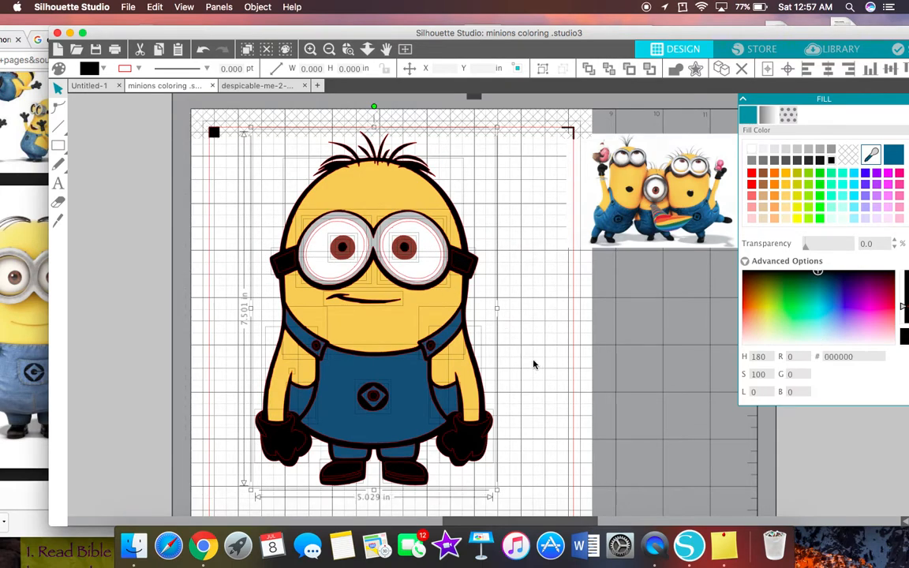
pyautogui.scroll(-1, 474, 316)
pyautogui.rightClick(450, 234)
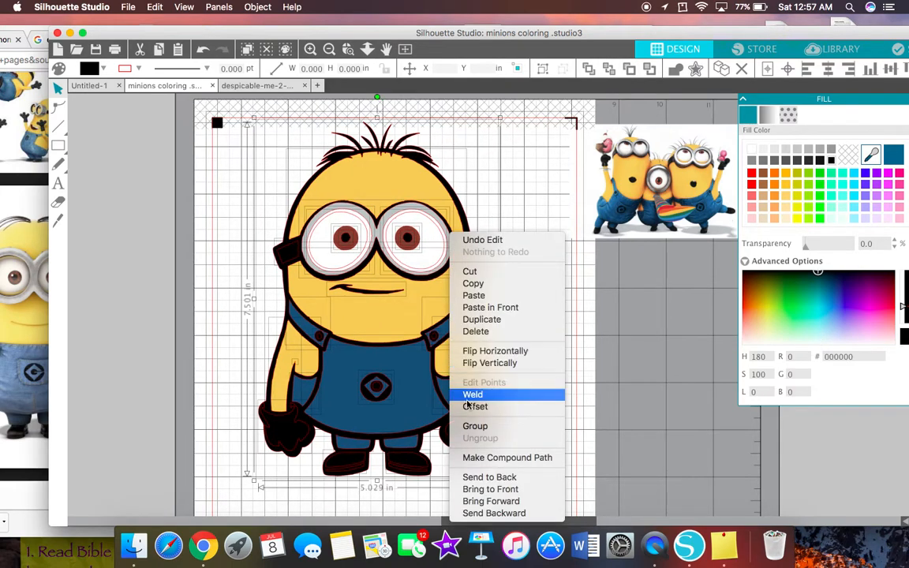
pyautogui.click(491, 427)
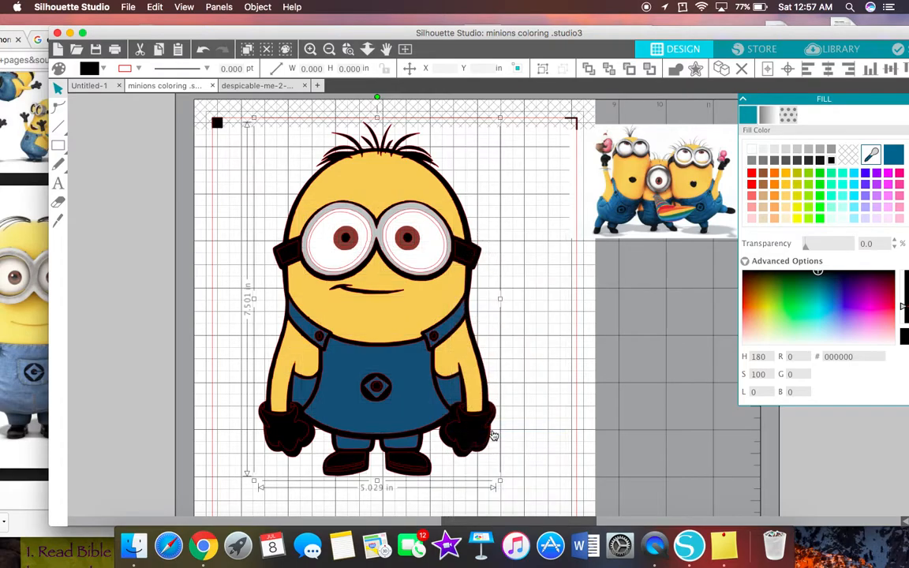
pyautogui.moveTo(396, 288); pyautogui.dragTo(445, 286)
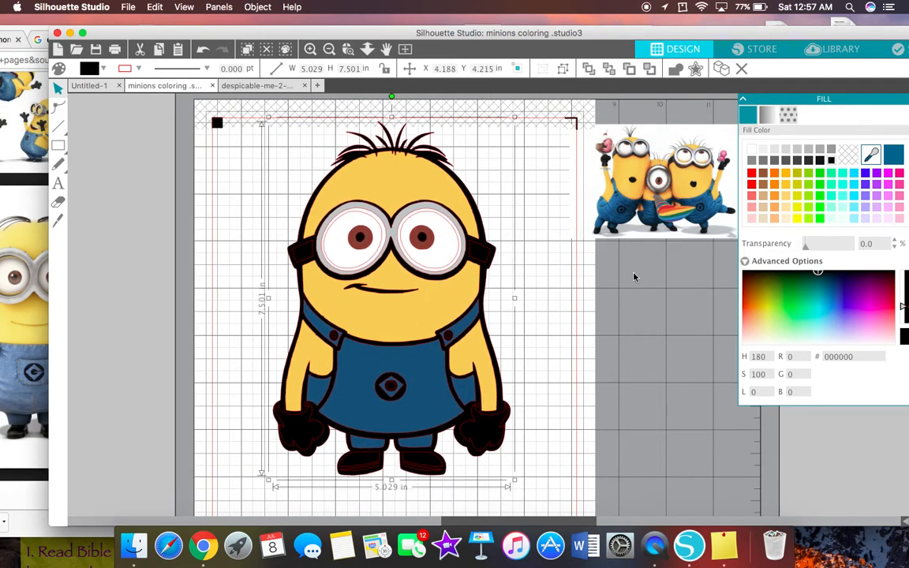